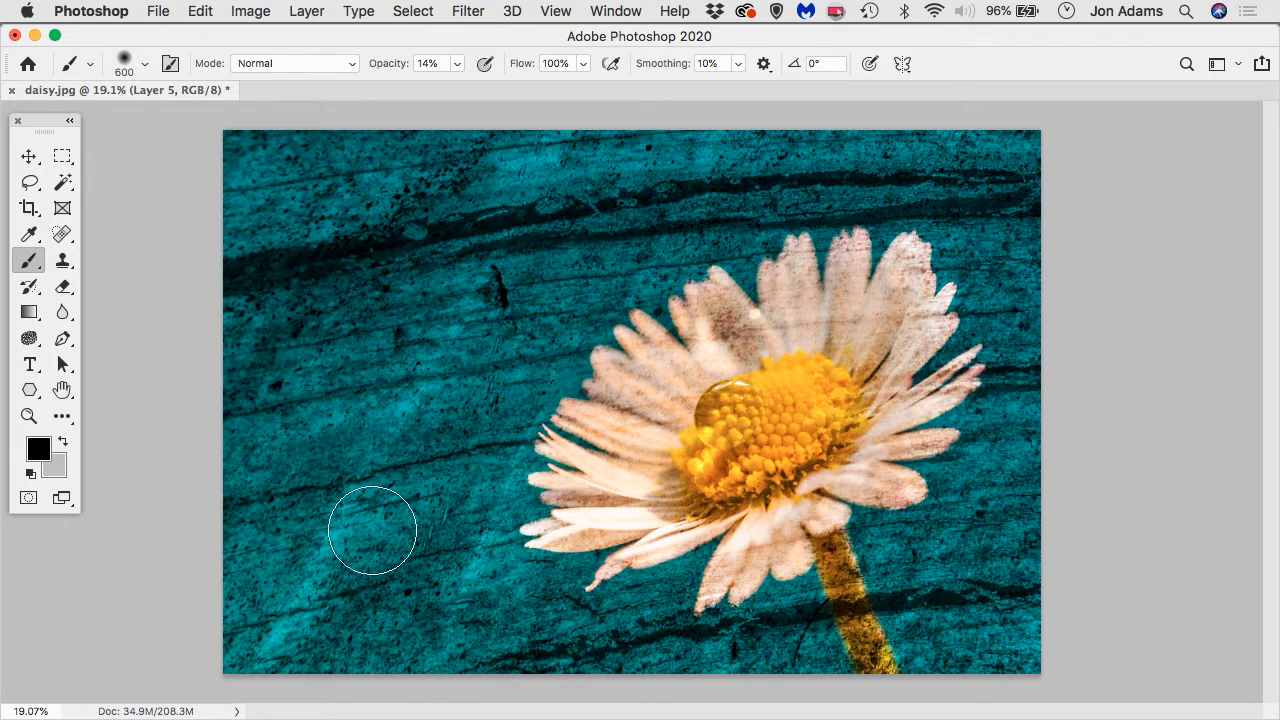
# - Switch to Adobe Bridge and skim the thumbnails in the Textures folder
pyautogui.moveTo(567, 519)
pyautogui.mouseDown()
pyautogui.moveTo(594, 511)
pyautogui.moveTo(605, 545)
pyautogui.mouseUp()
pyautogui.click(155, 12)
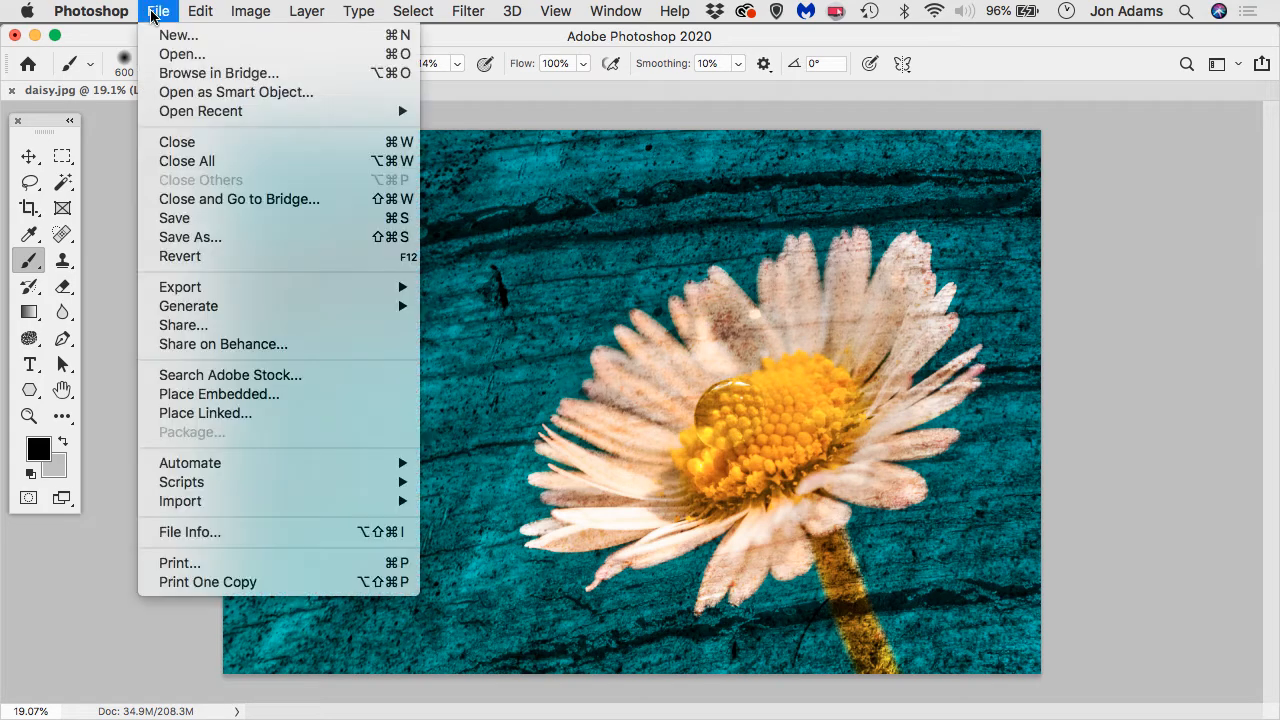
pyautogui.click(196, 73)
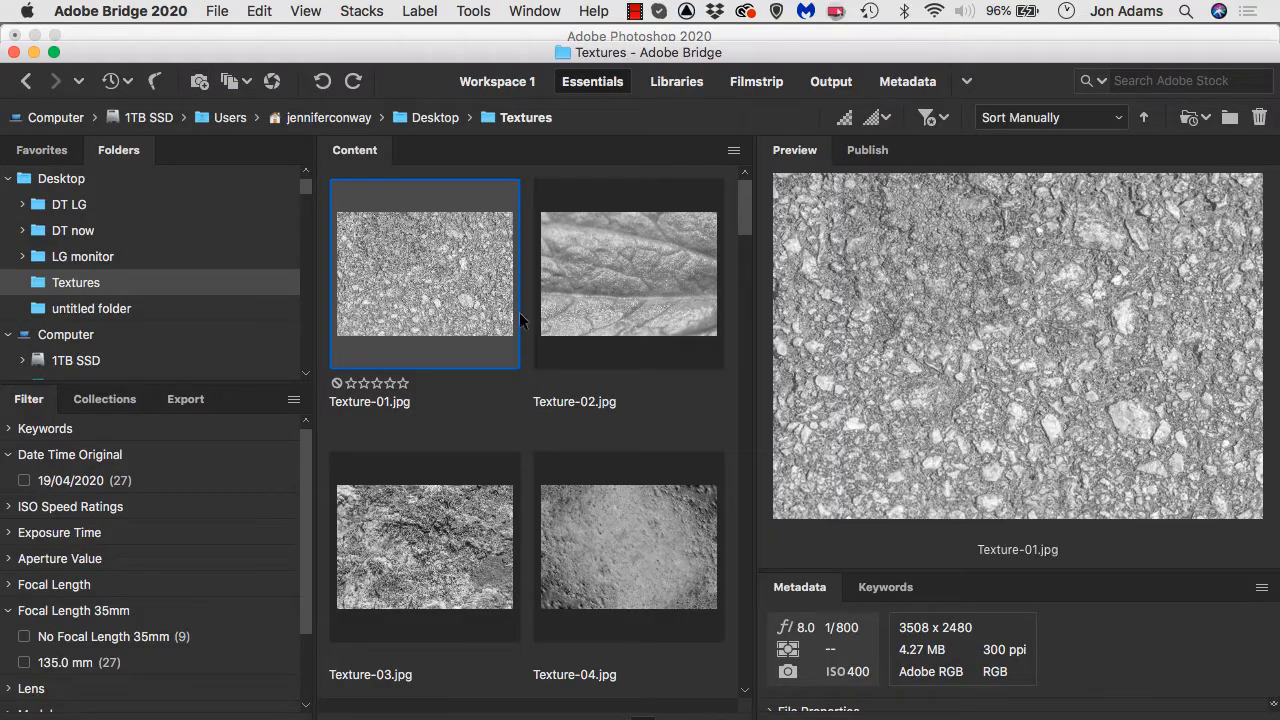
pyautogui.moveTo(743, 203); pyautogui.dragTo(743, 623)
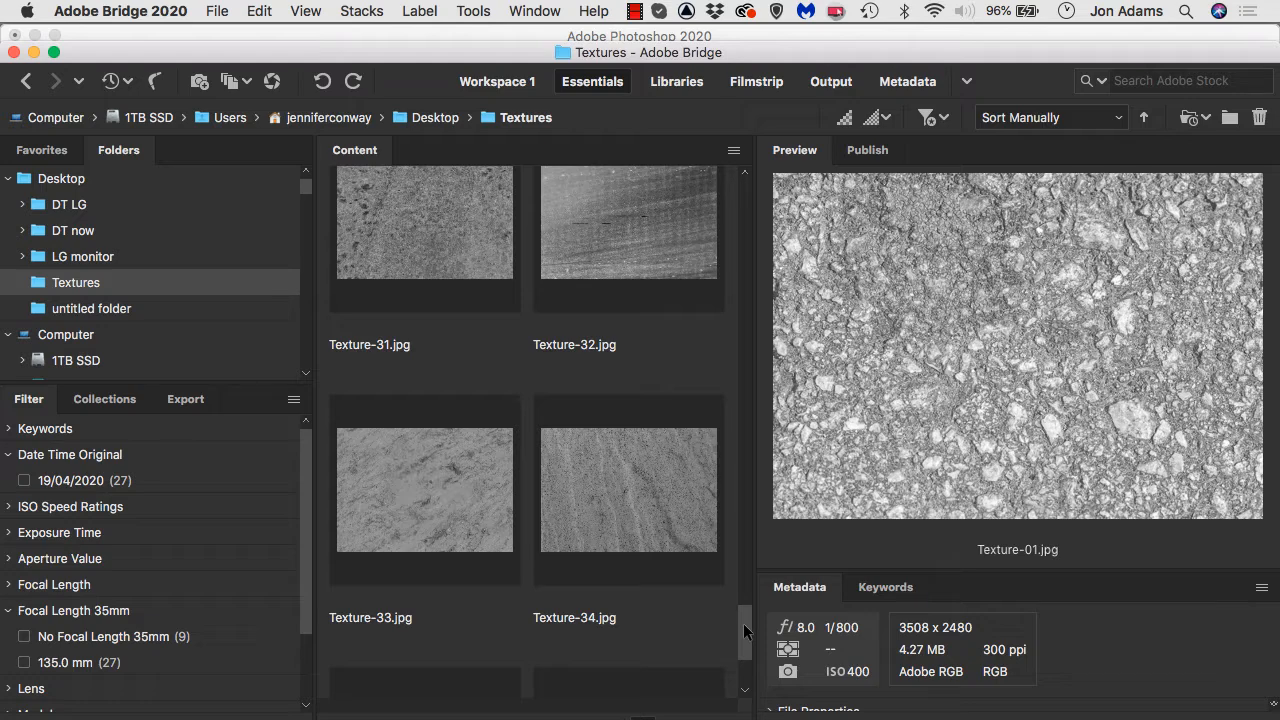
pyautogui.moveTo(743, 623); pyautogui.dragTo(743, 607)
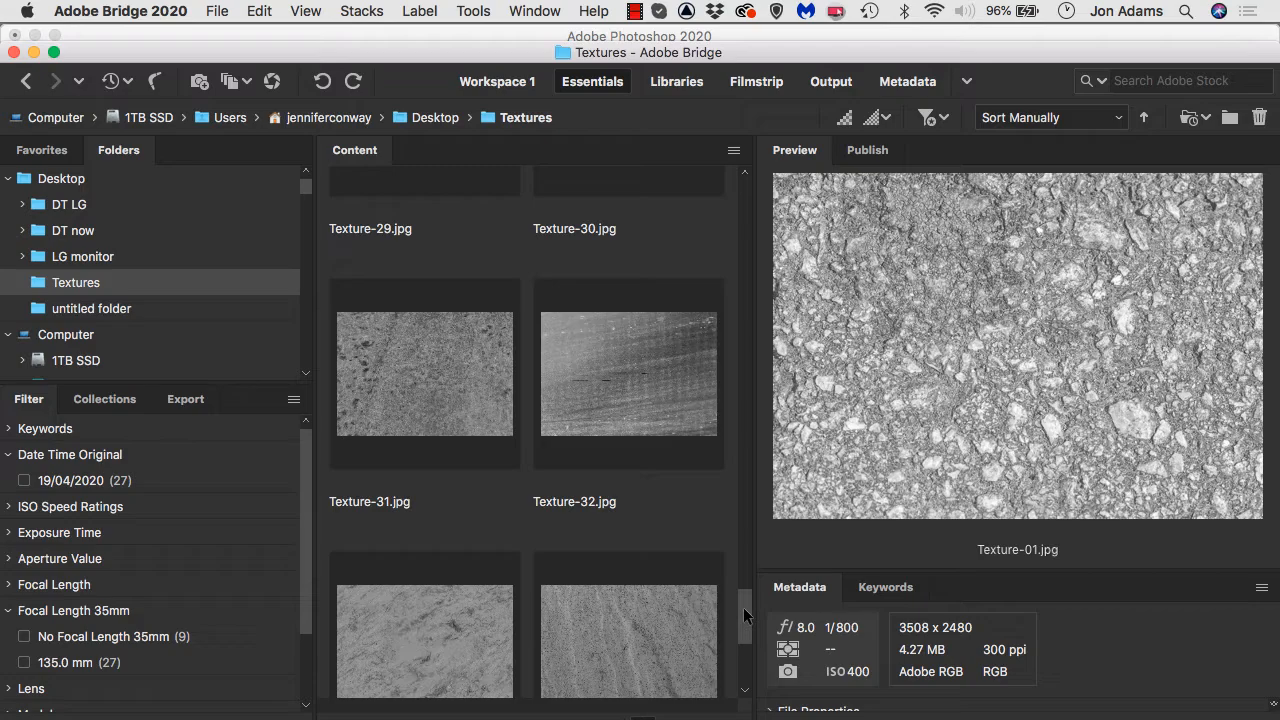
pyautogui.moveTo(743, 607); pyautogui.dragTo(737, 211)
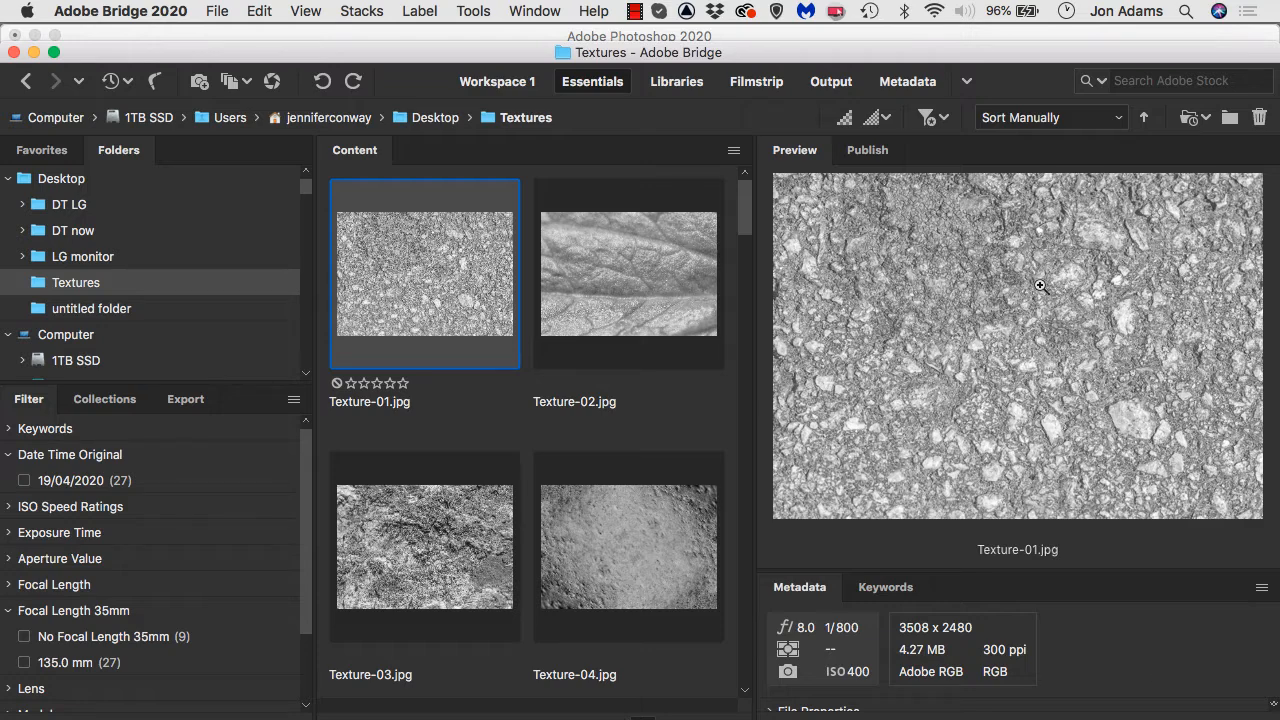
# - Preview the textures from Texture-02.jpg to Texture-10.jpg one after another in the Textures folder
pyautogui.click(649, 266)
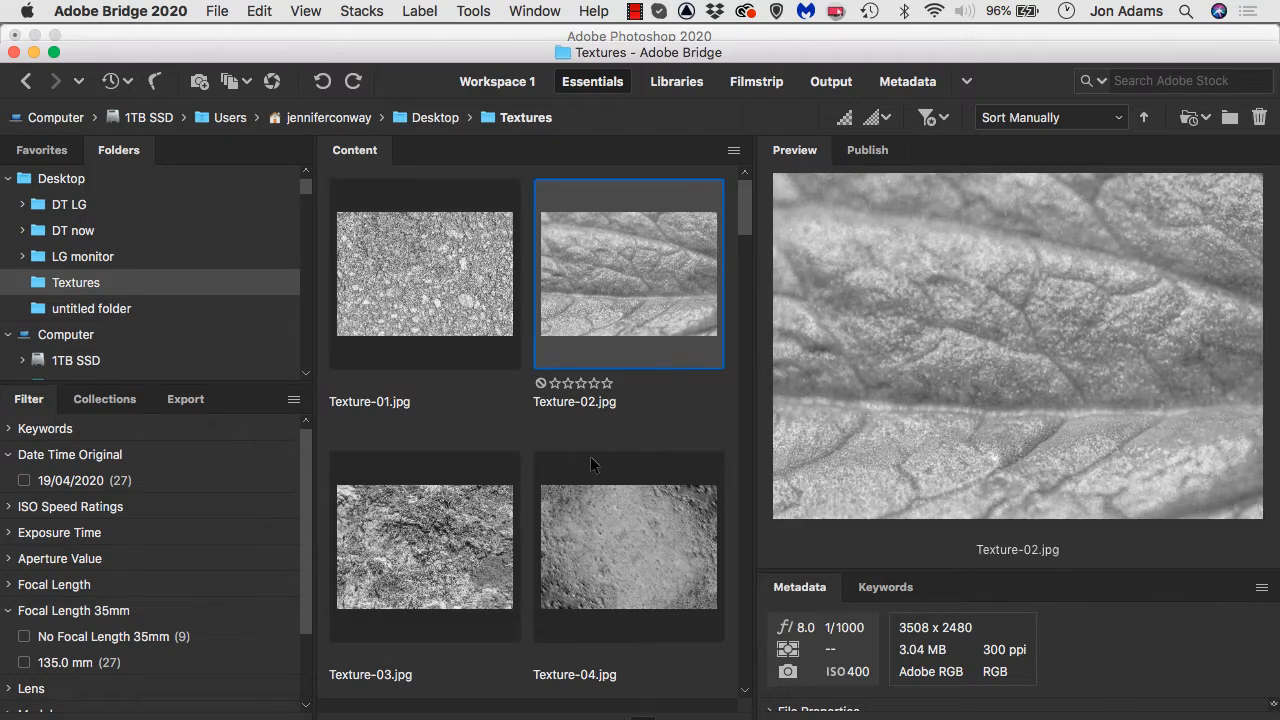
pyautogui.click(447, 557)
pyautogui.click(596, 551)
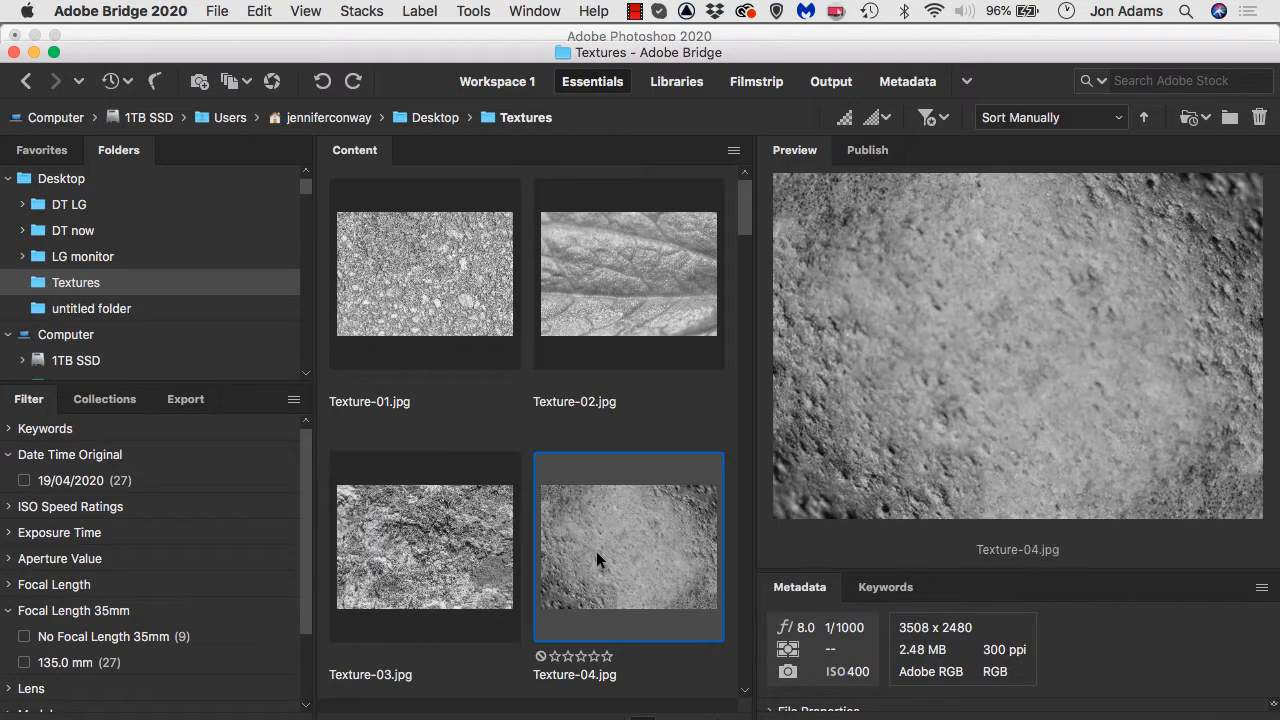
pyautogui.scroll(-2, 598, 540)
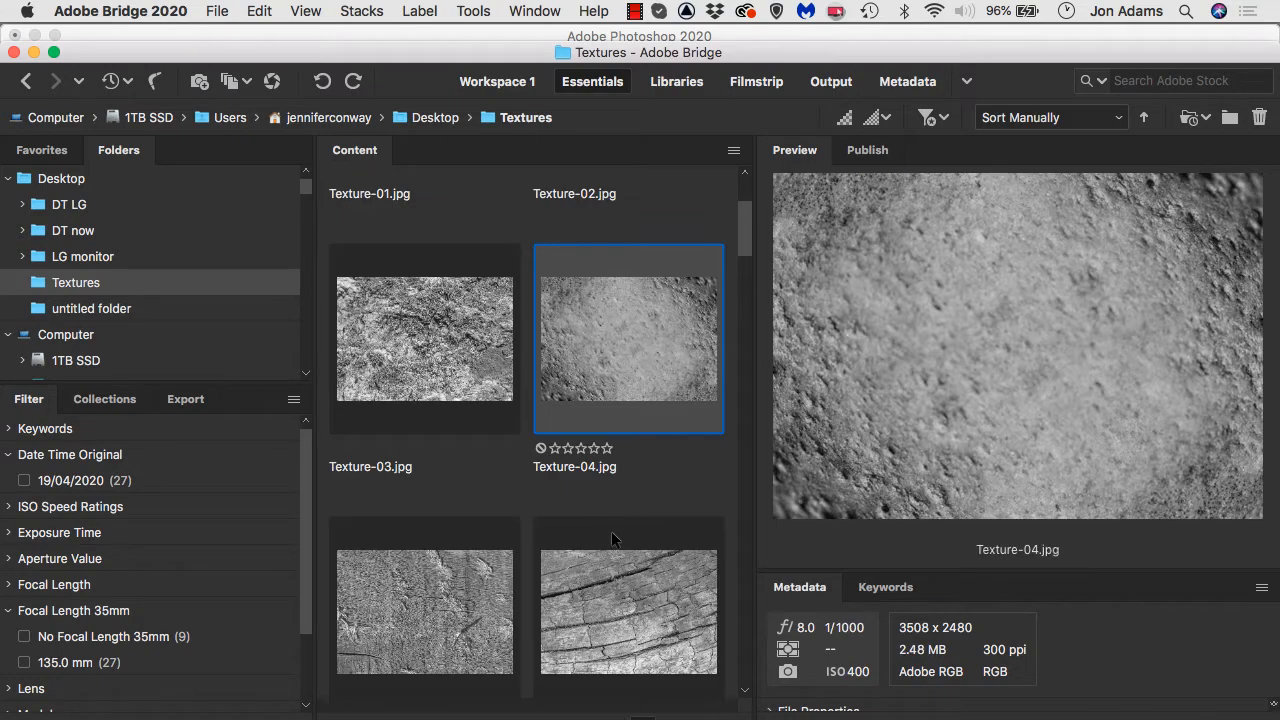
pyautogui.click(432, 609)
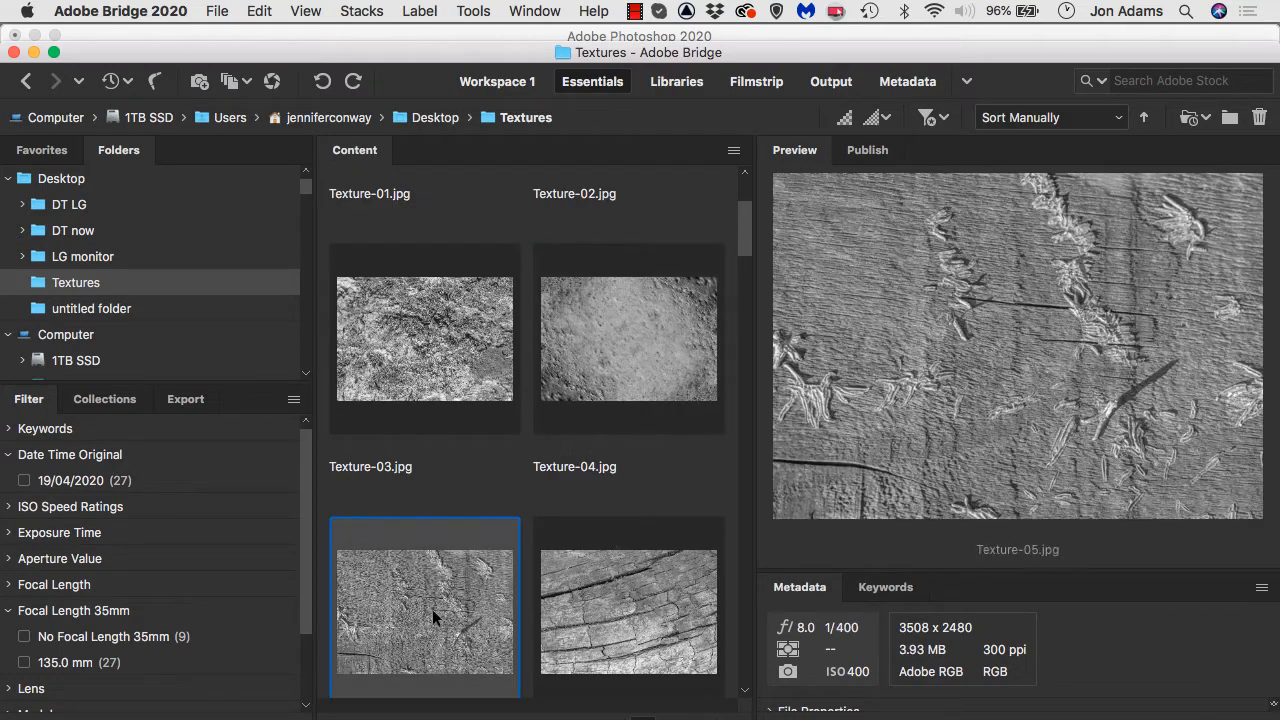
pyautogui.click(635, 621)
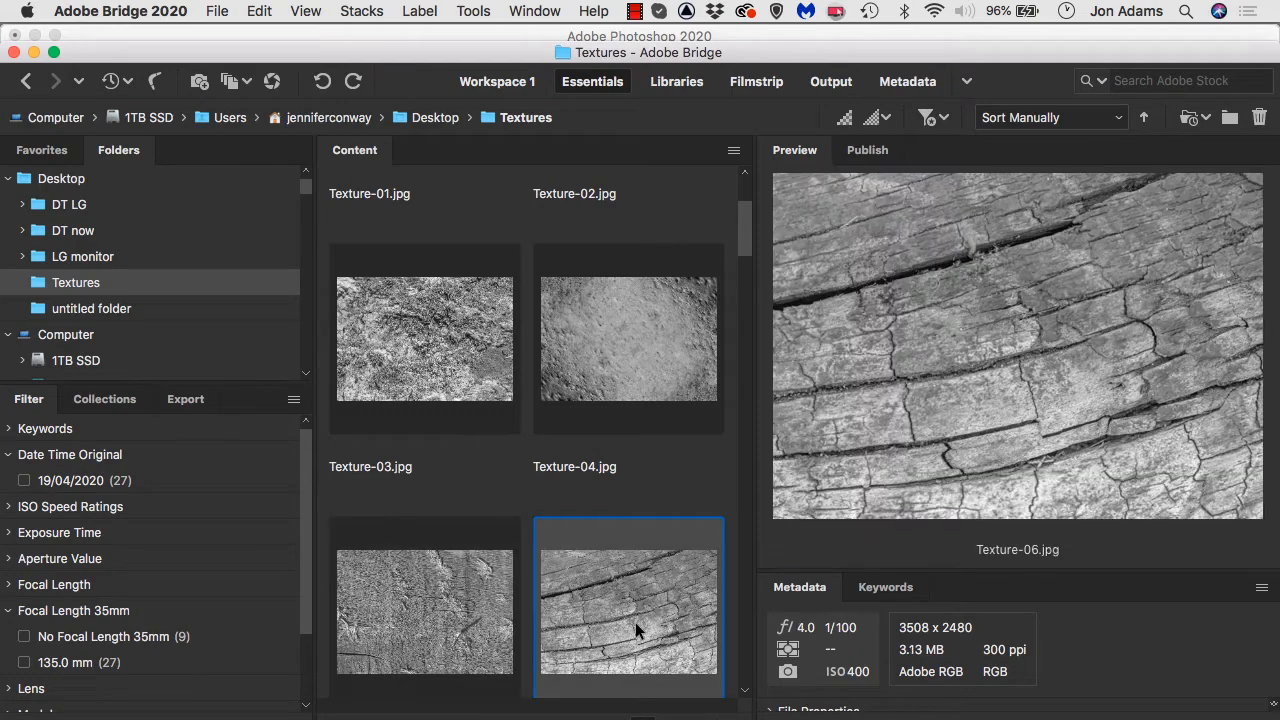
pyautogui.scroll(-3, 628, 613)
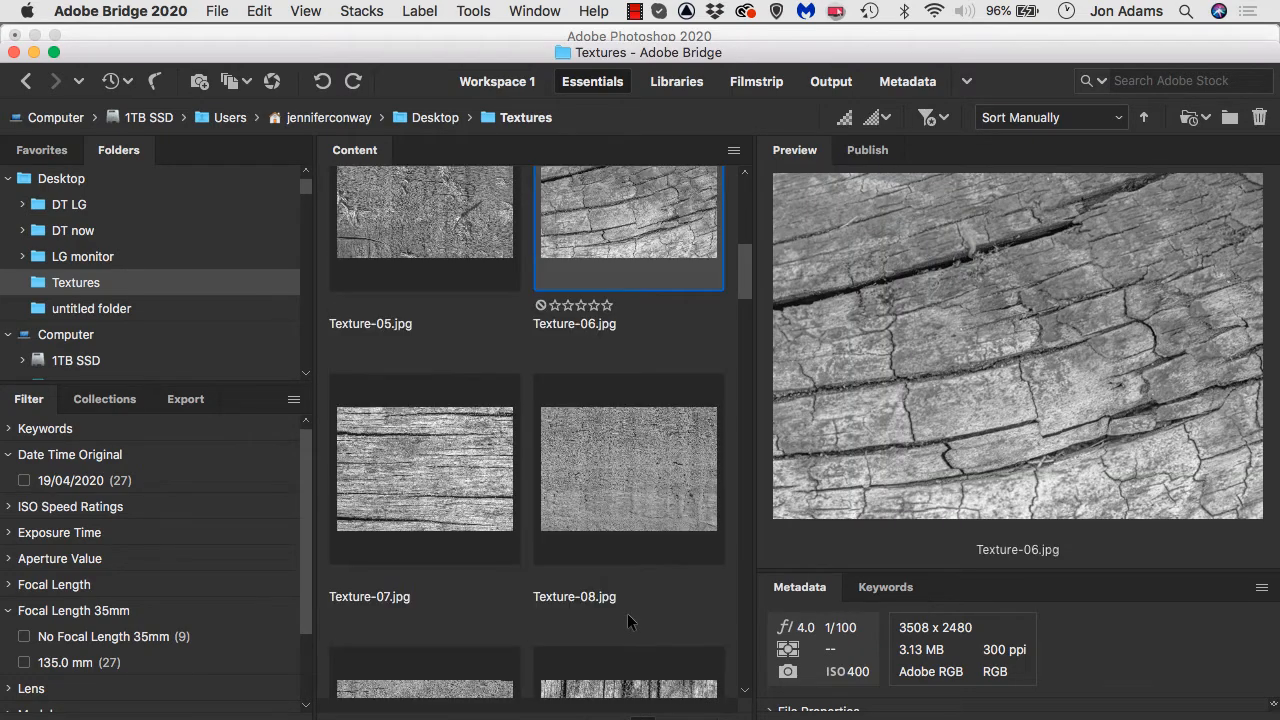
pyautogui.click(462, 469)
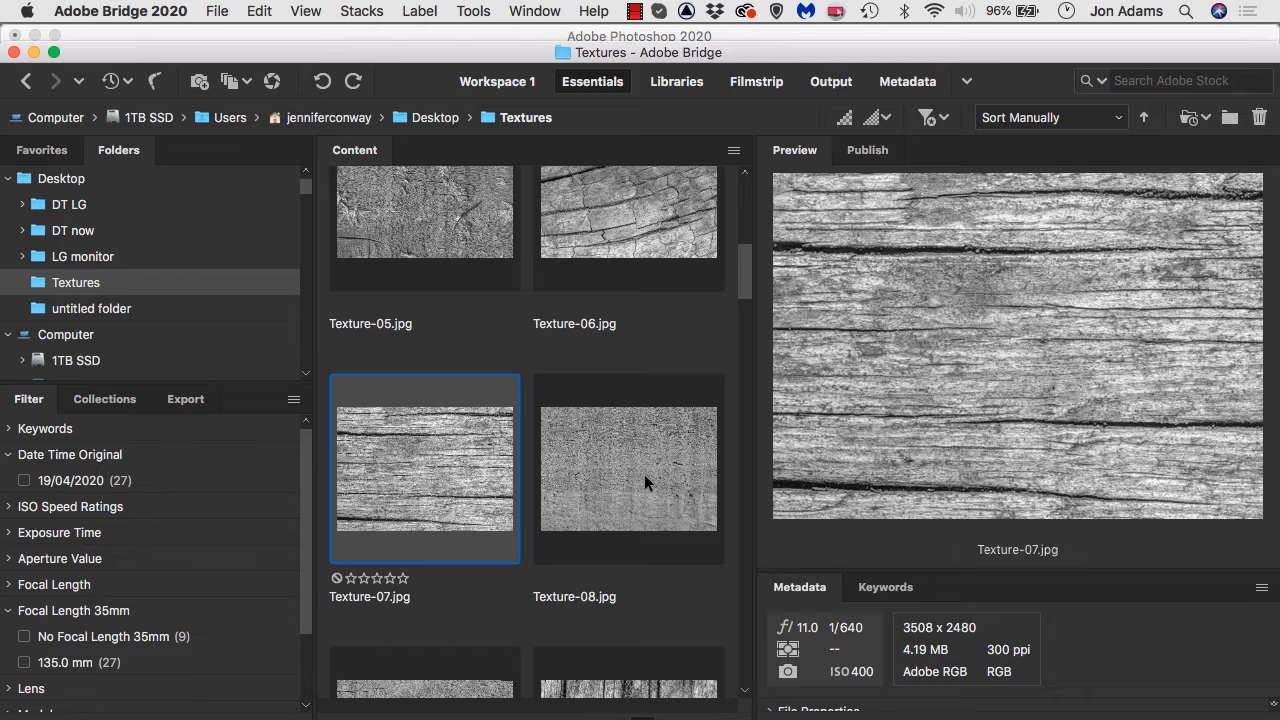
pyautogui.click(644, 481)
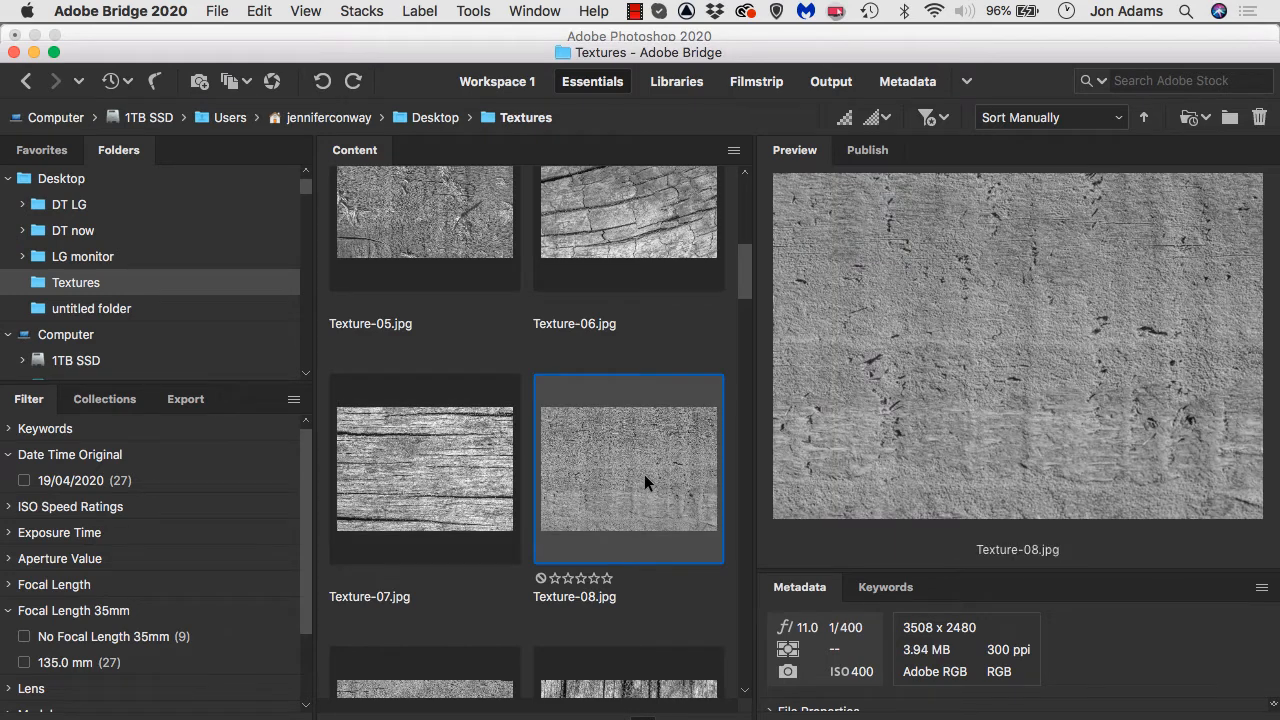
pyautogui.scroll(-2, 655, 481)
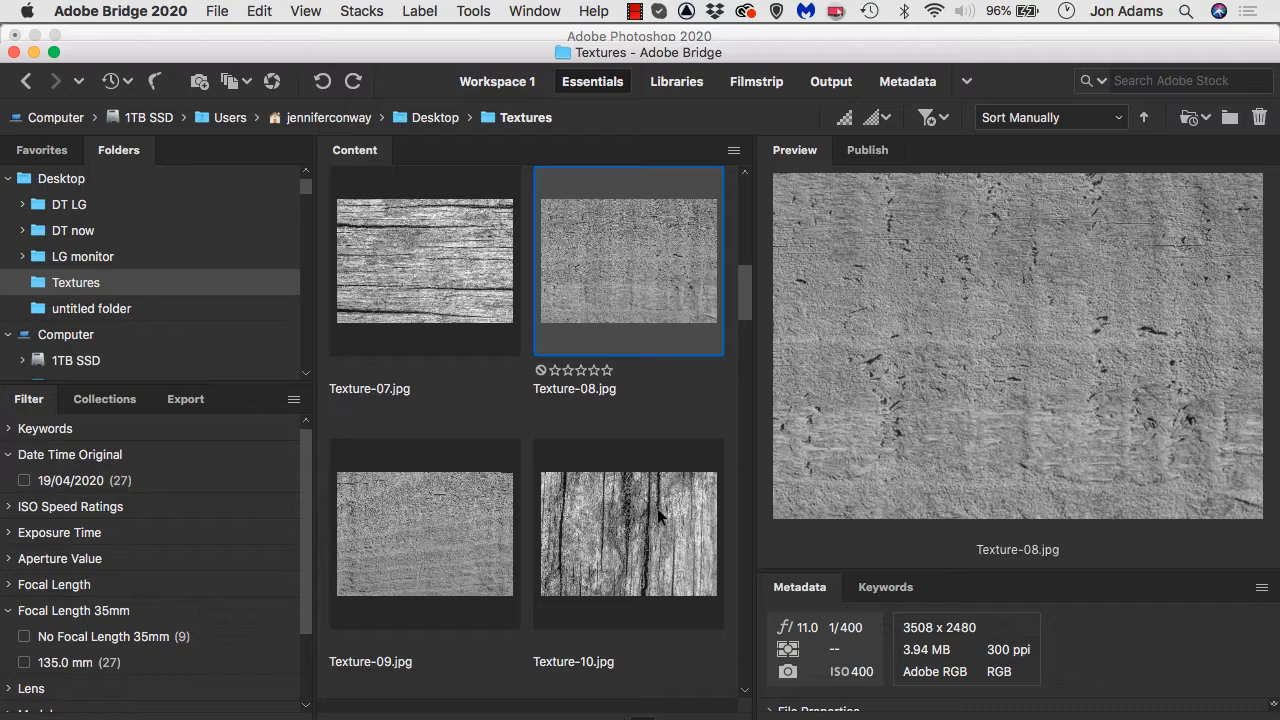
pyautogui.click(411, 528)
pyautogui.click(631, 540)
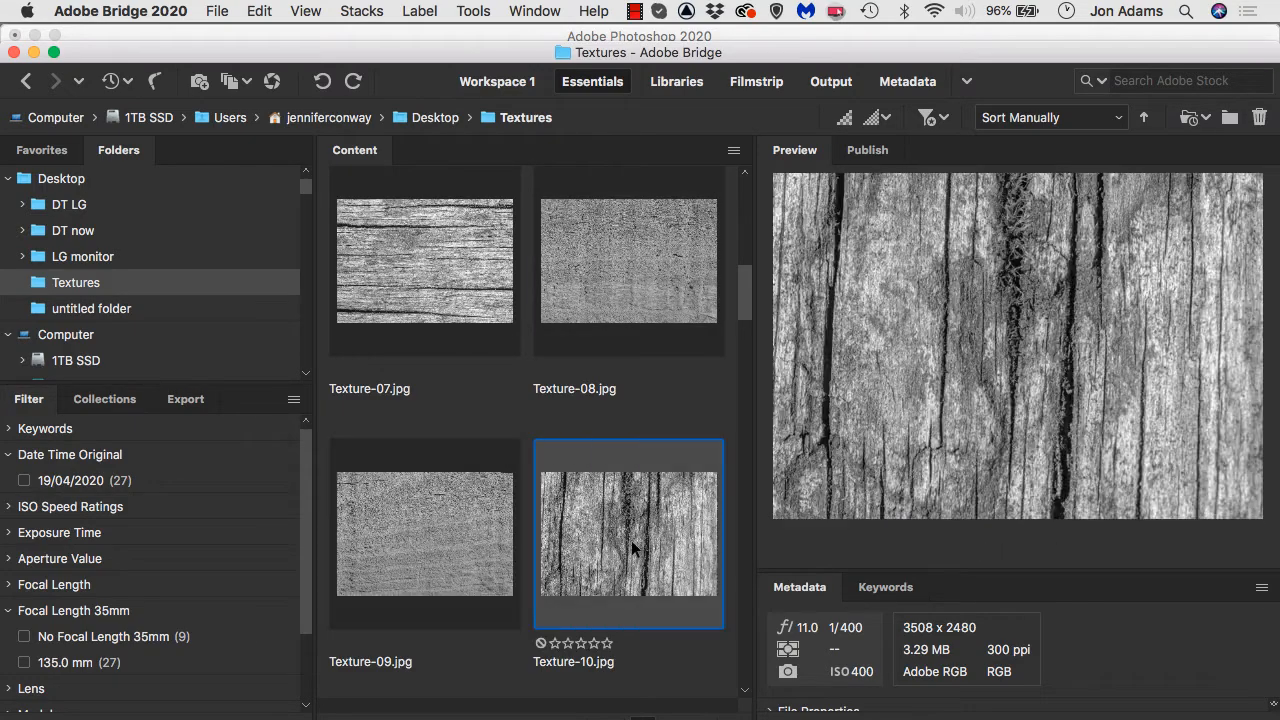
# - Preview Texture-13.jpg, skim the remaining texture thumbnails, and switch back to Photoshop
pyautogui.scroll(-5, 643, 498)
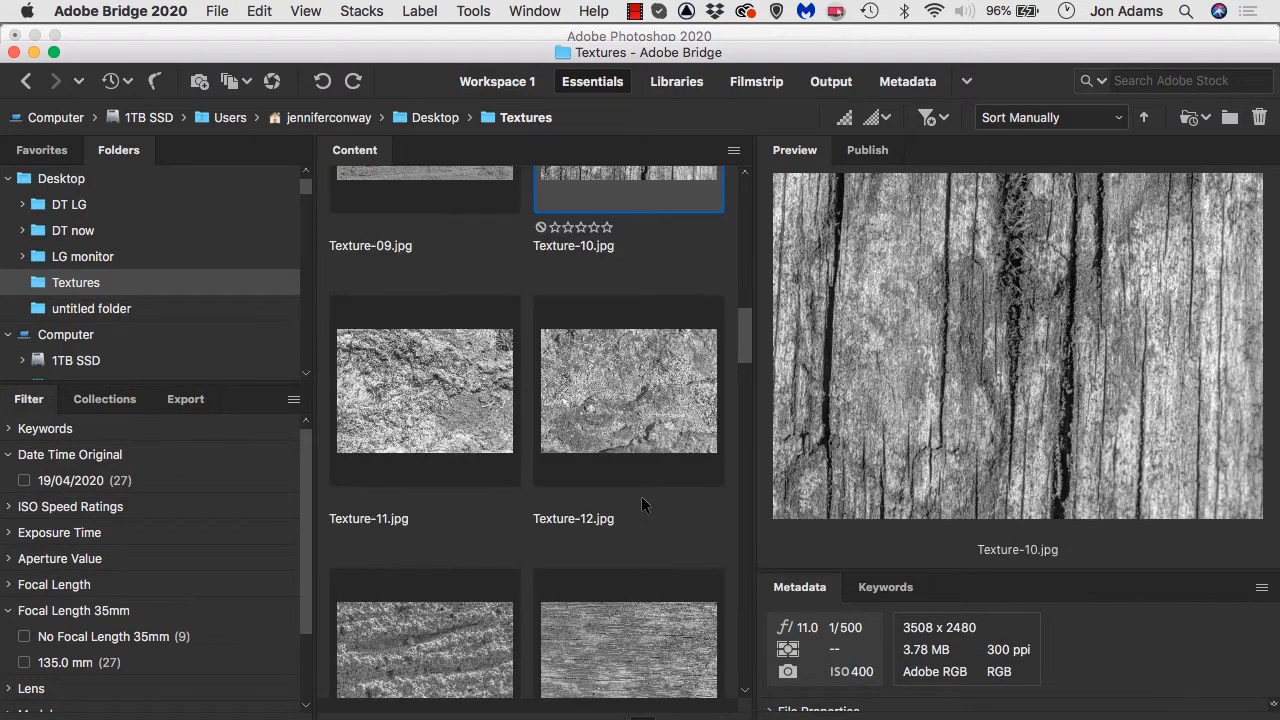
pyautogui.scroll(-3, 641, 505)
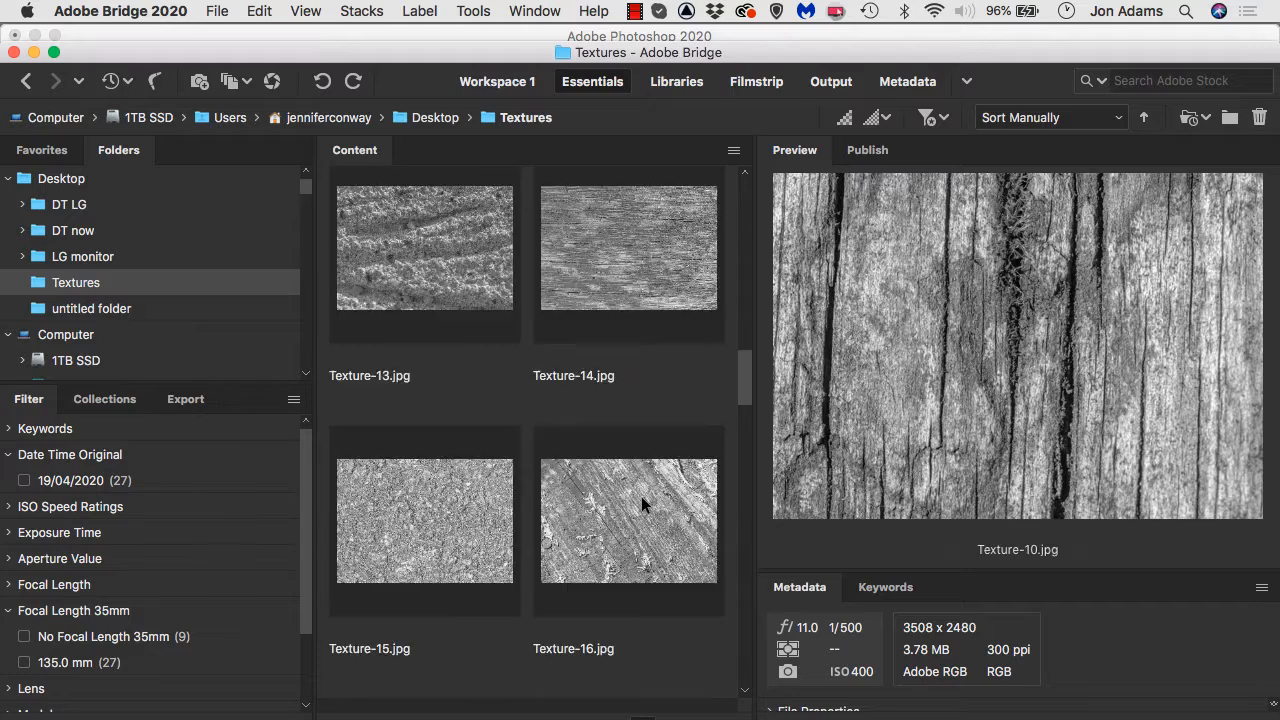
pyautogui.click(436, 290)
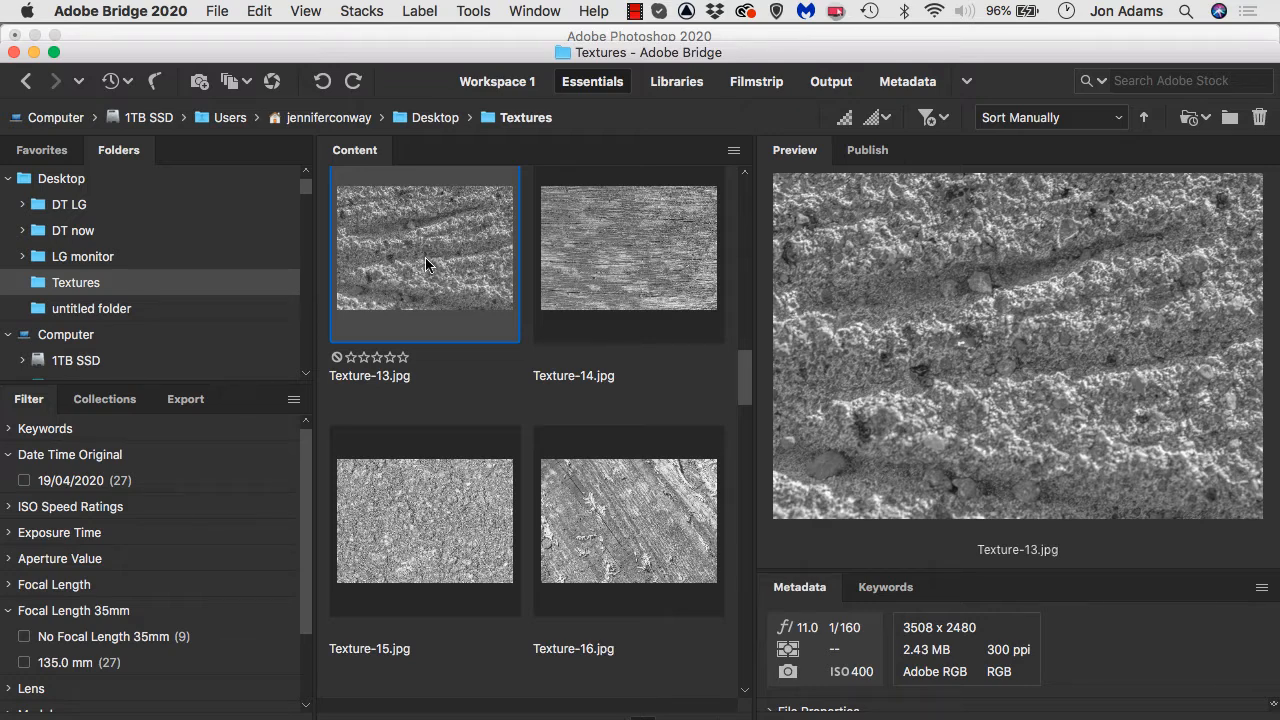
pyautogui.scroll(-10, 425, 257)
pyautogui.scroll(-10, 425, 257)
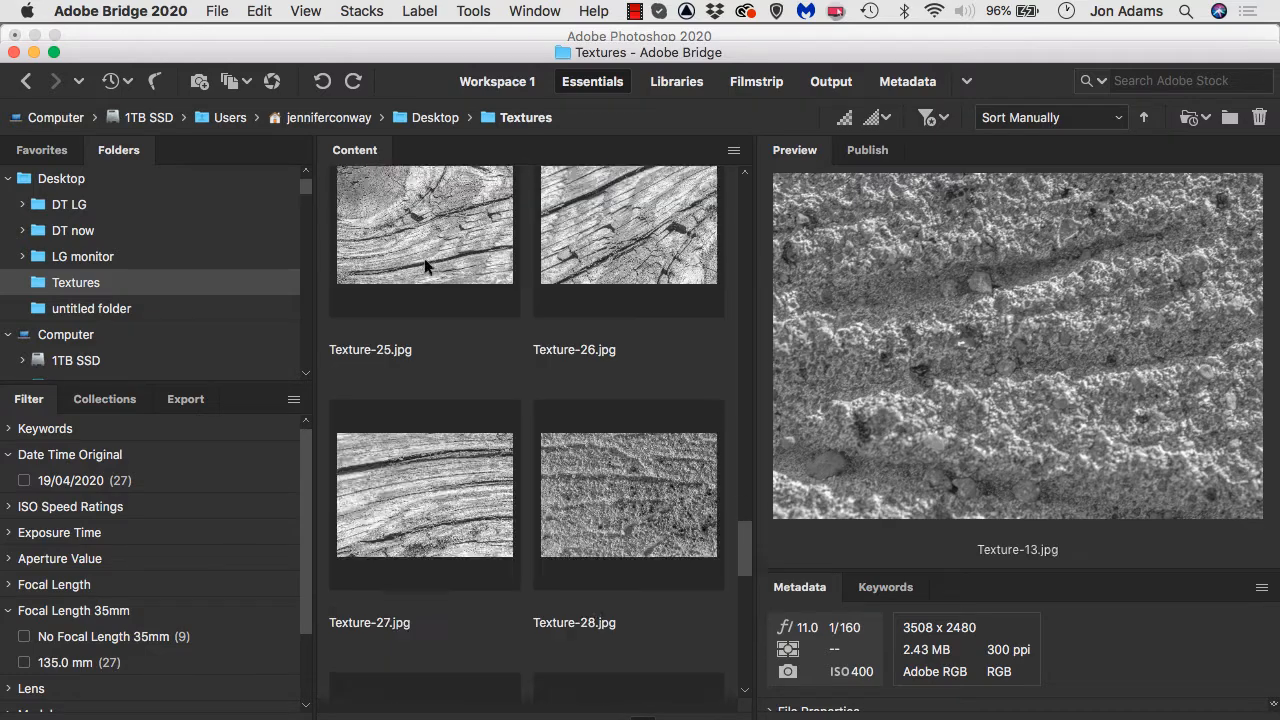
pyautogui.scroll(20, 422, 265)
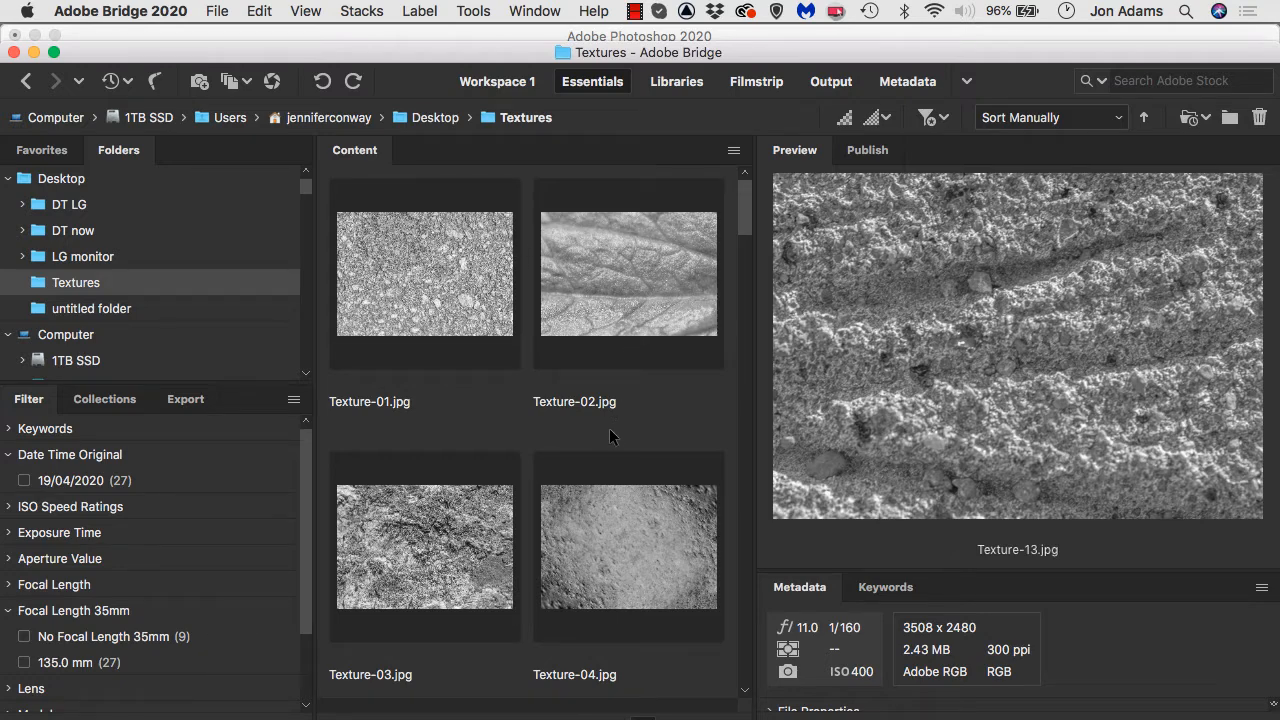
pyautogui.click(612, 37)
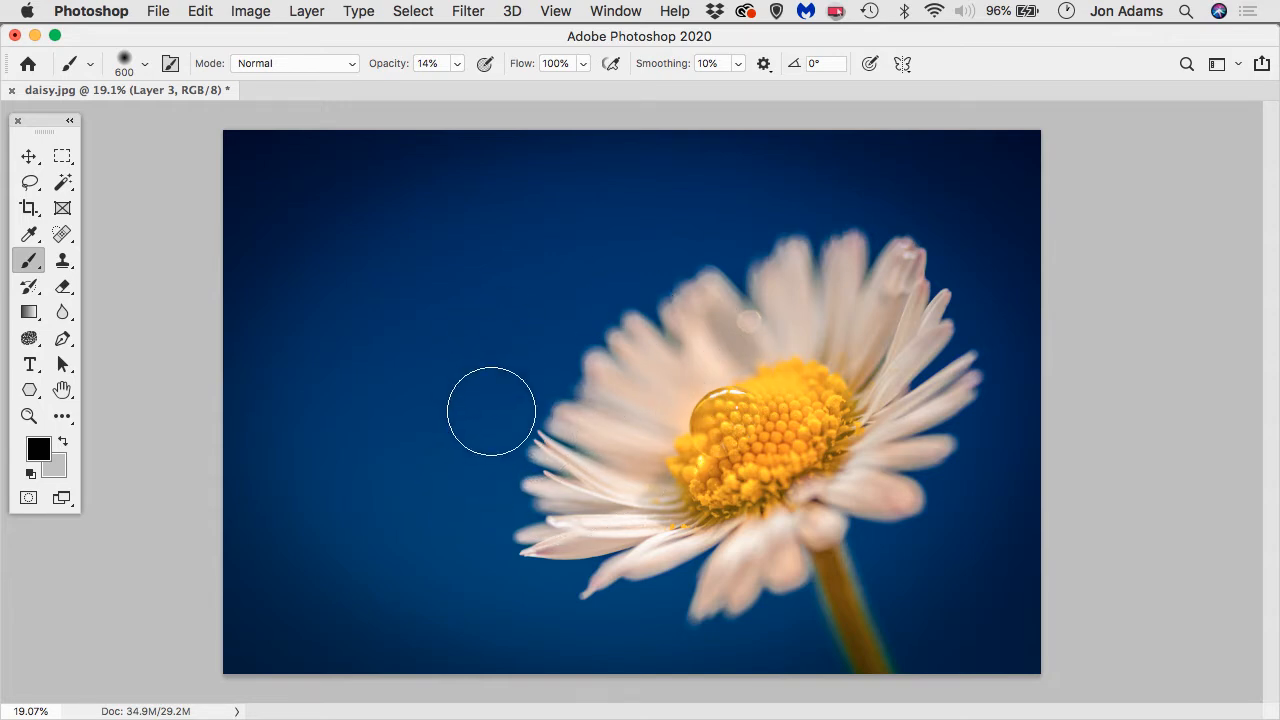
# - Merge Layer 3 down into the background of daisy.jpg and show the Layers panel
pyautogui.press('super+e')
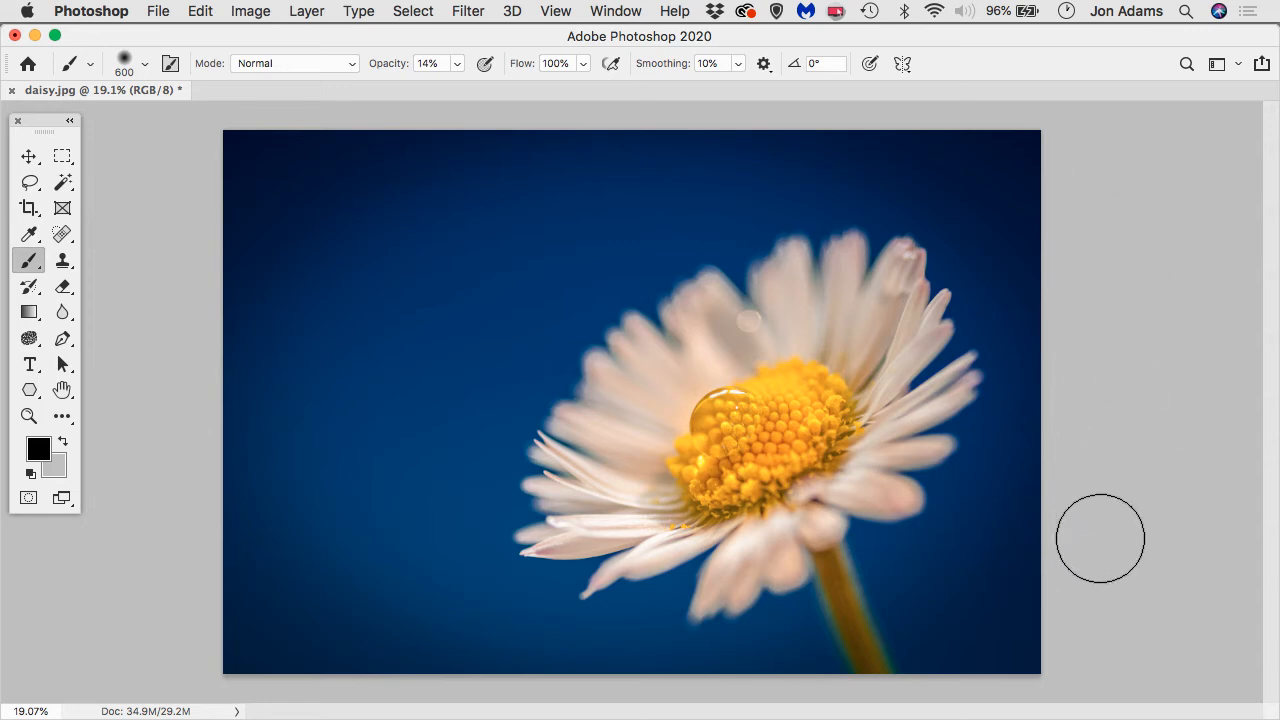
pyautogui.click(617, 14)
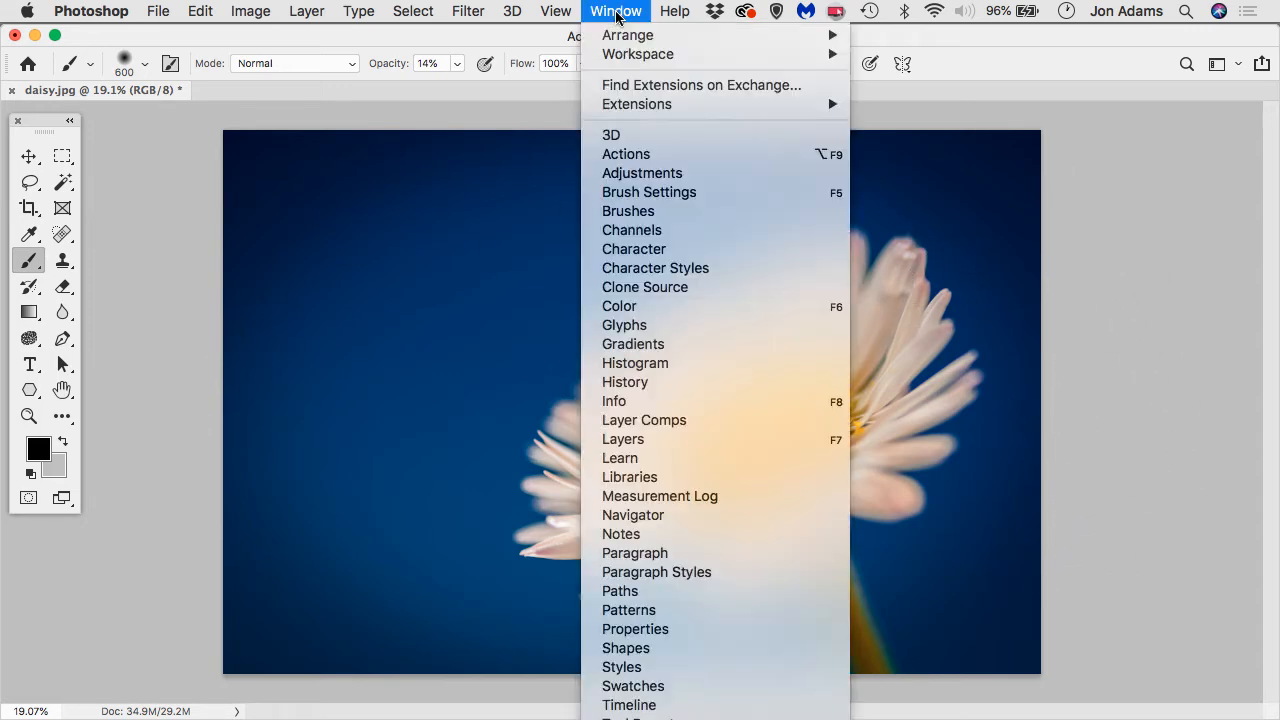
pyautogui.click(617, 440)
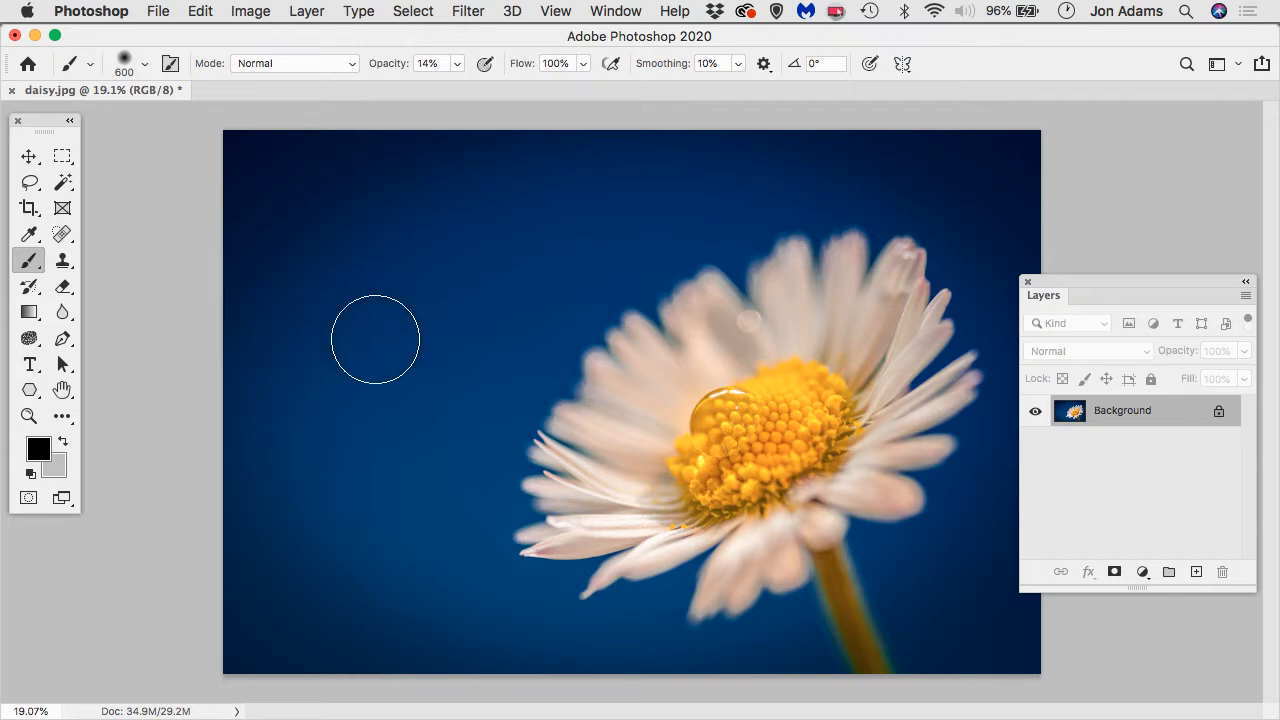
# - Open Texture-35.jpg from the Textures folder on the Desktop, browsing the files as thumbnails
pyautogui.click(157, 12)
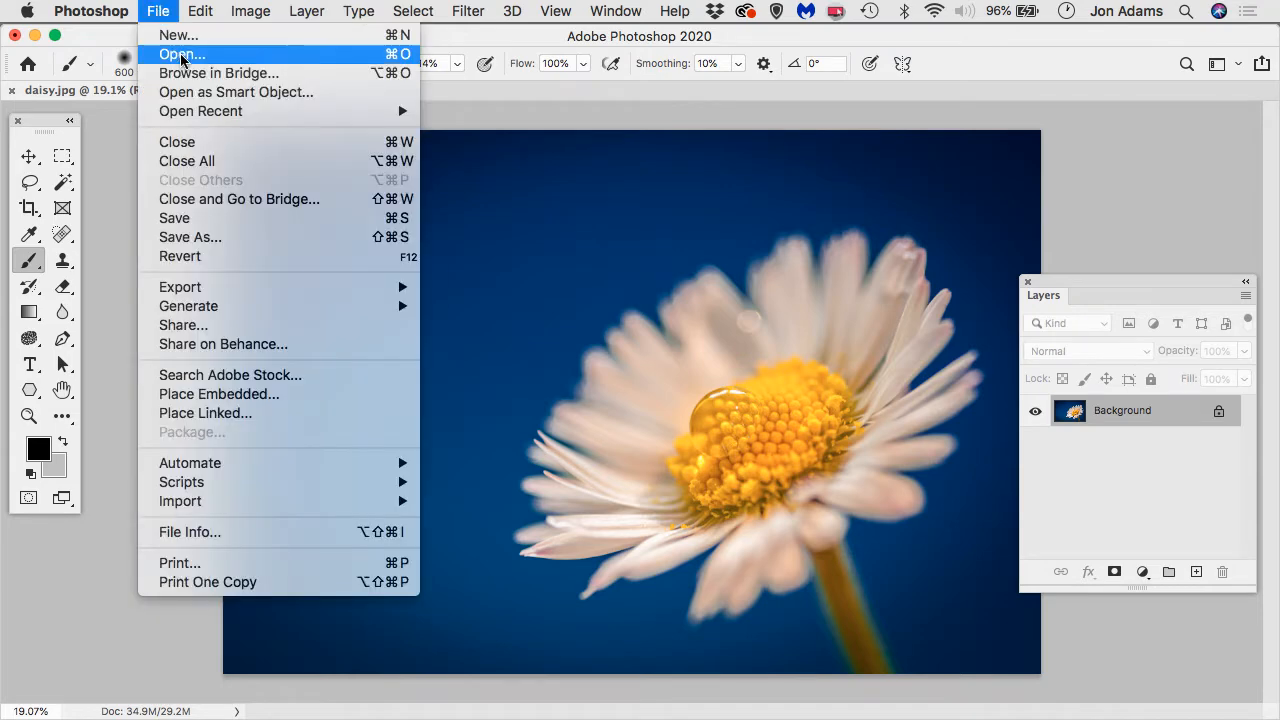
pyautogui.click(177, 53)
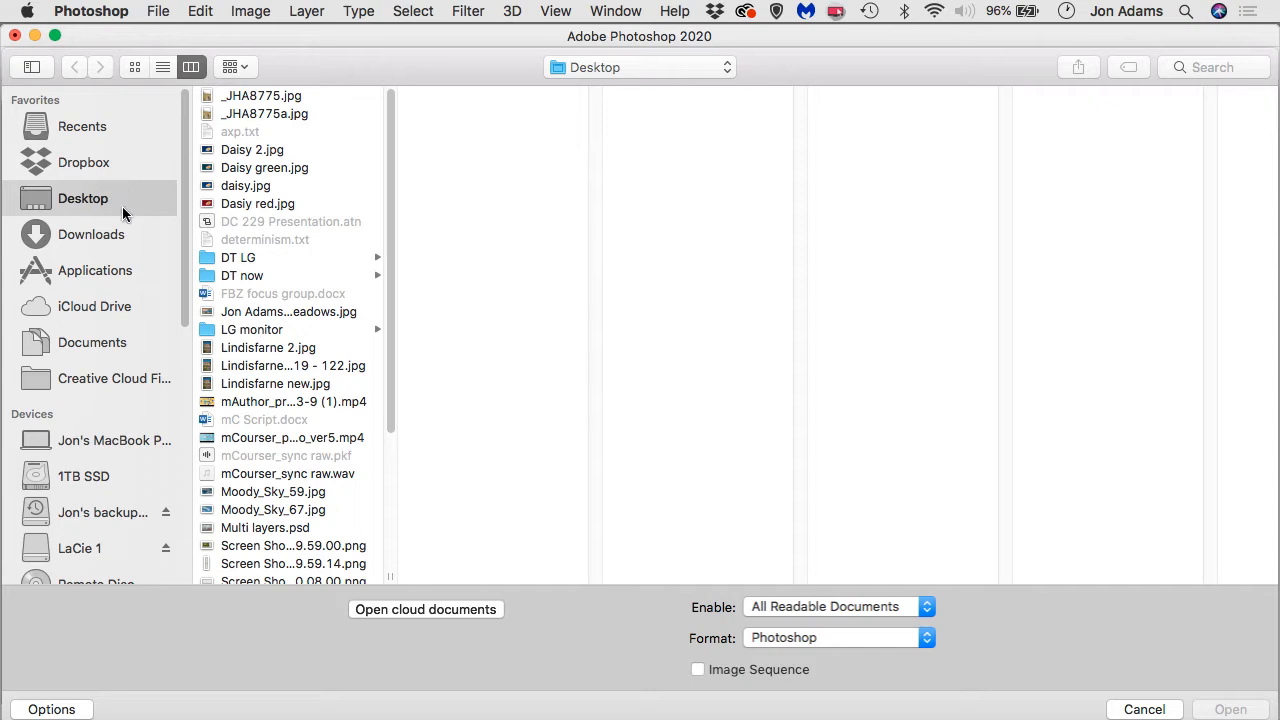
pyautogui.scroll(-5, 387, 210)
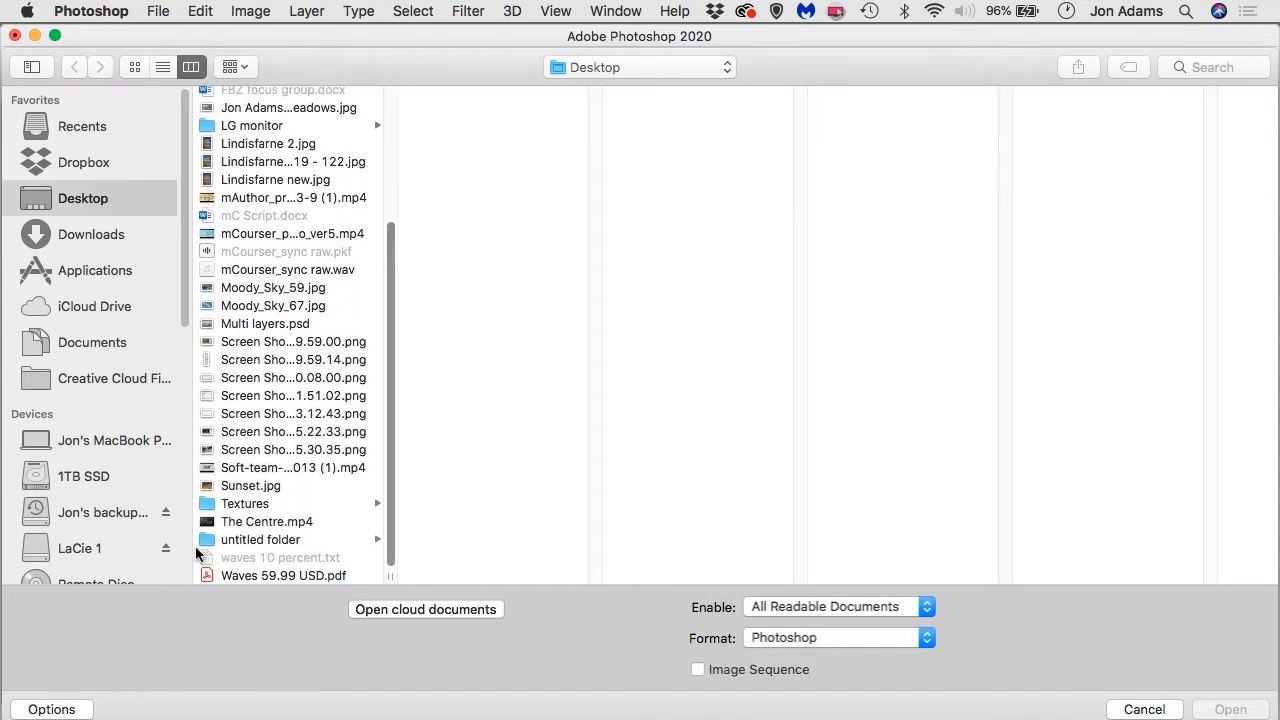
pyautogui.click(258, 505)
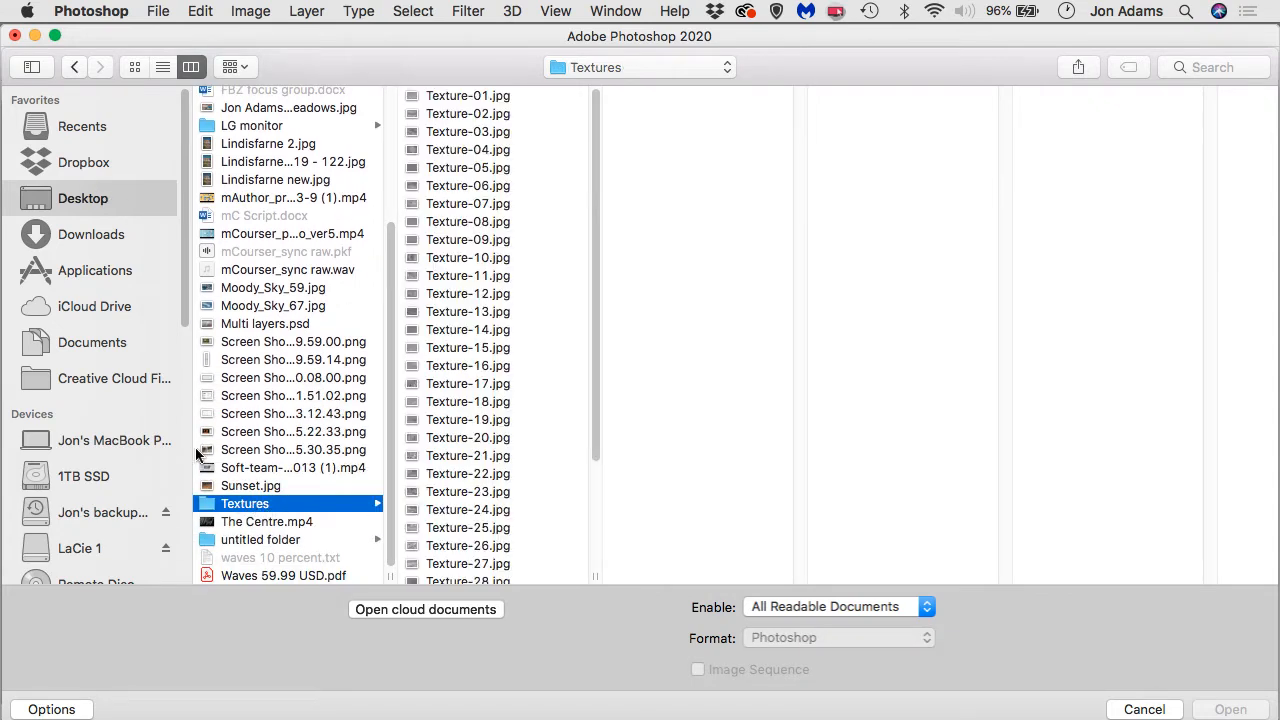
pyautogui.click(134, 67)
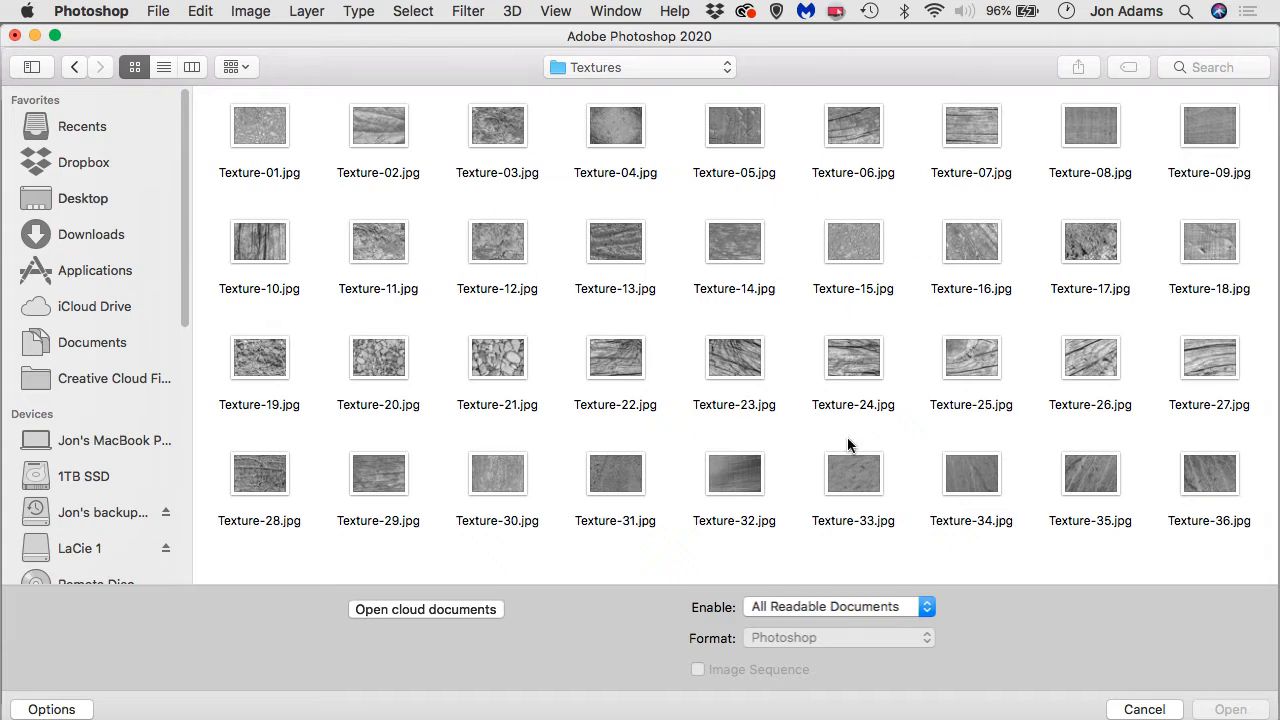
pyautogui.click(1090, 478)
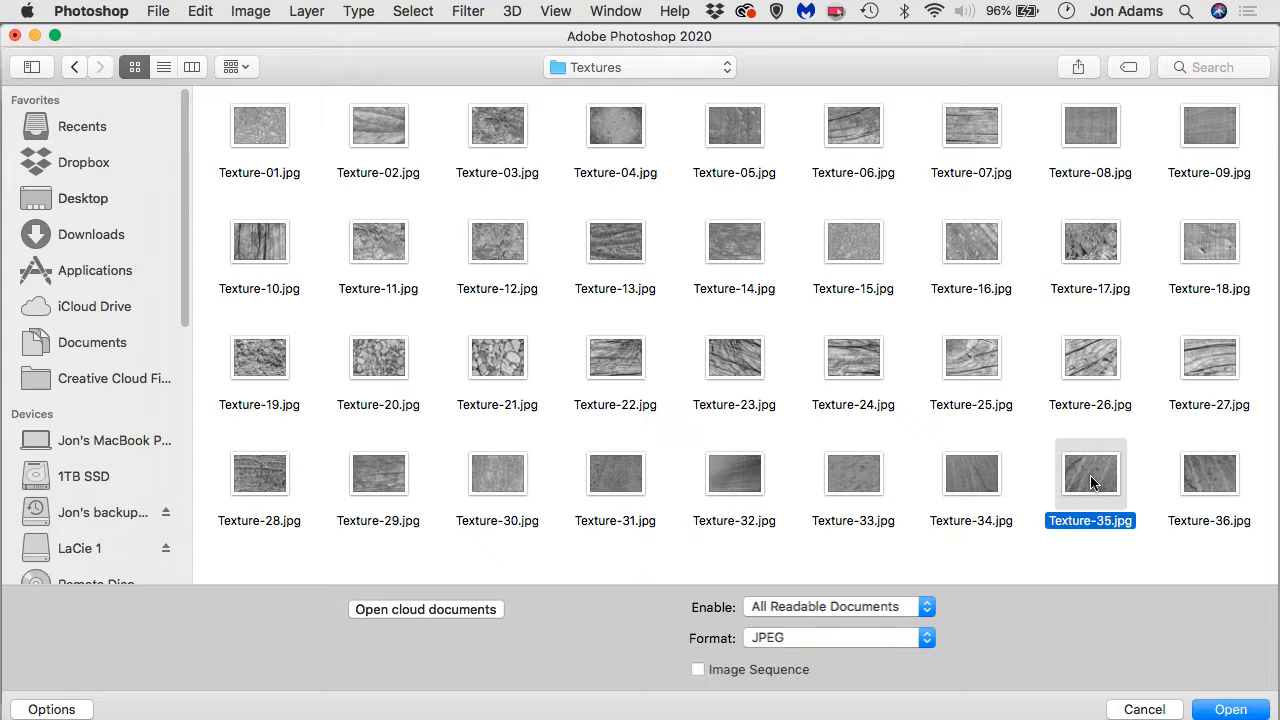
pyautogui.doubleClick(1090, 478)
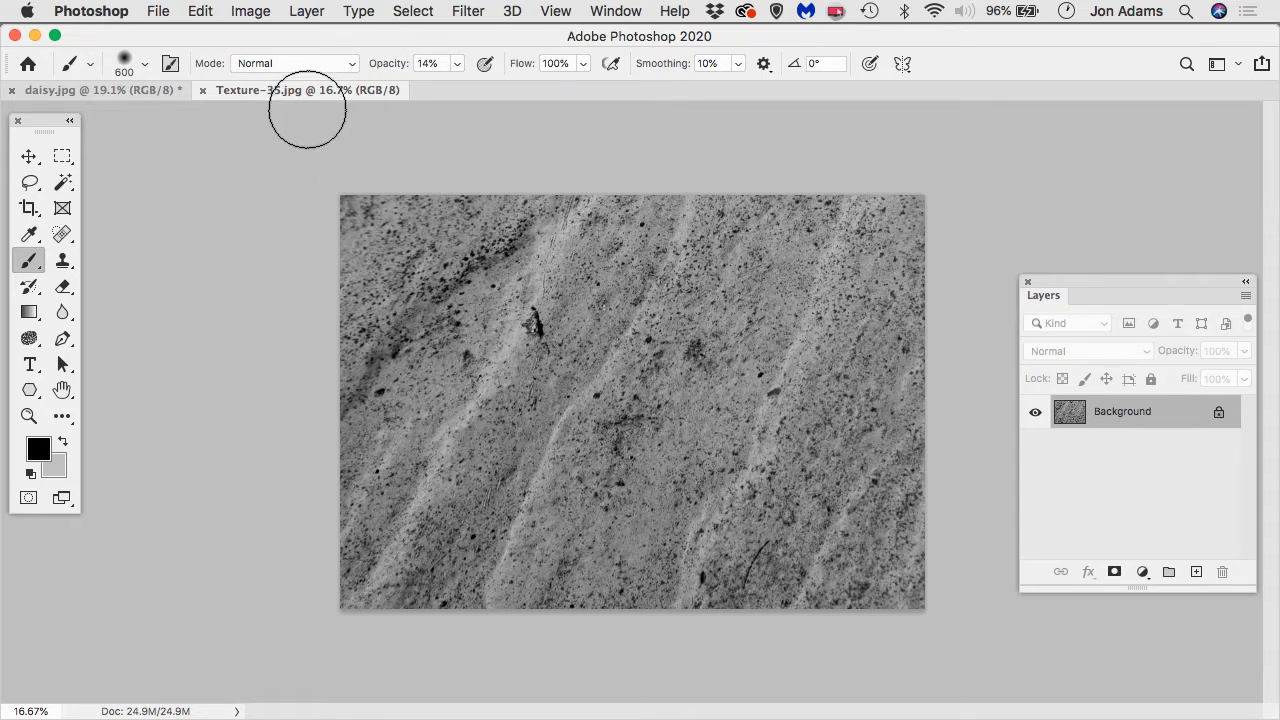
# - Select the entire Texture-35.jpg image and copy it to the clipboard
pyautogui.click(406, 12)
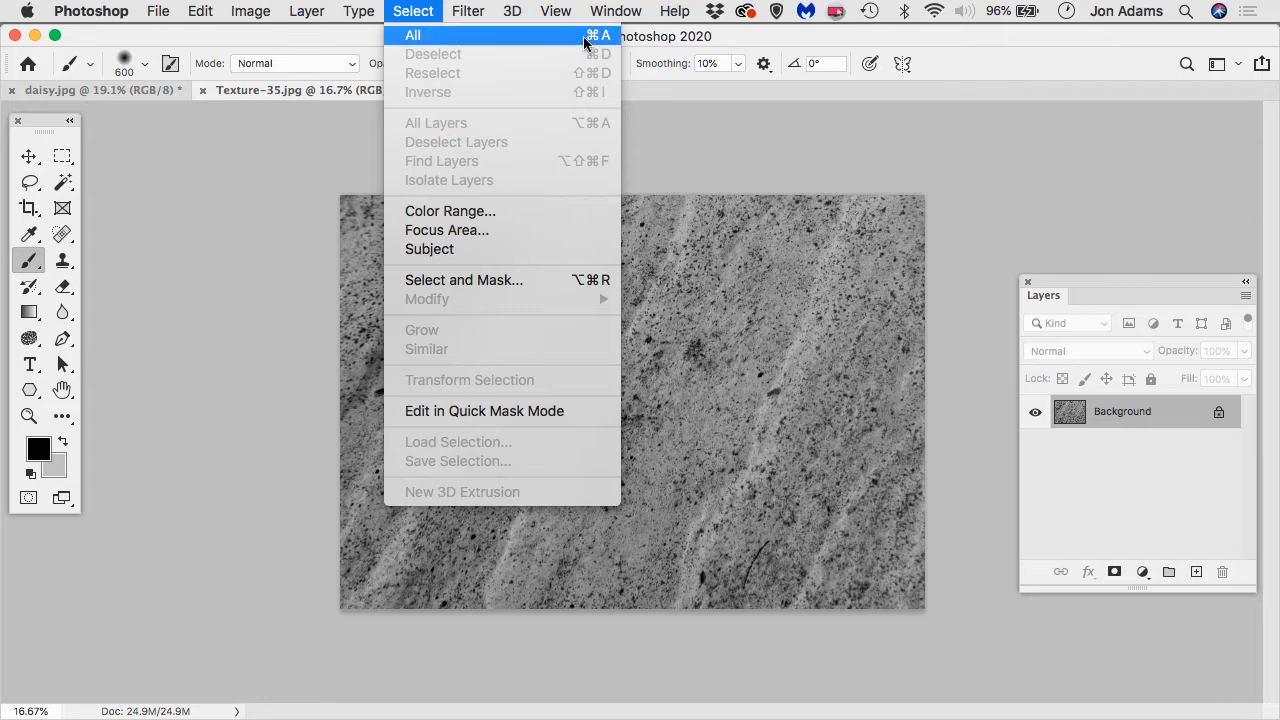
pyautogui.click(545, 38)
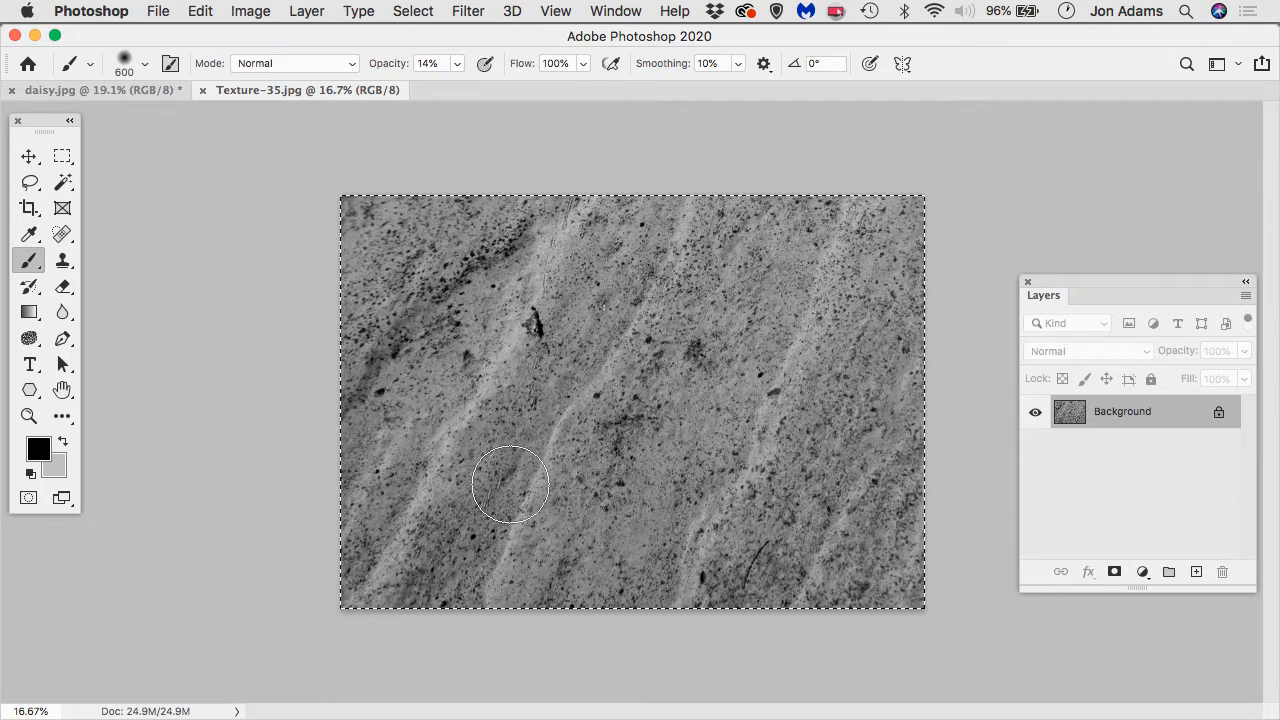
pyautogui.click(200, 14)
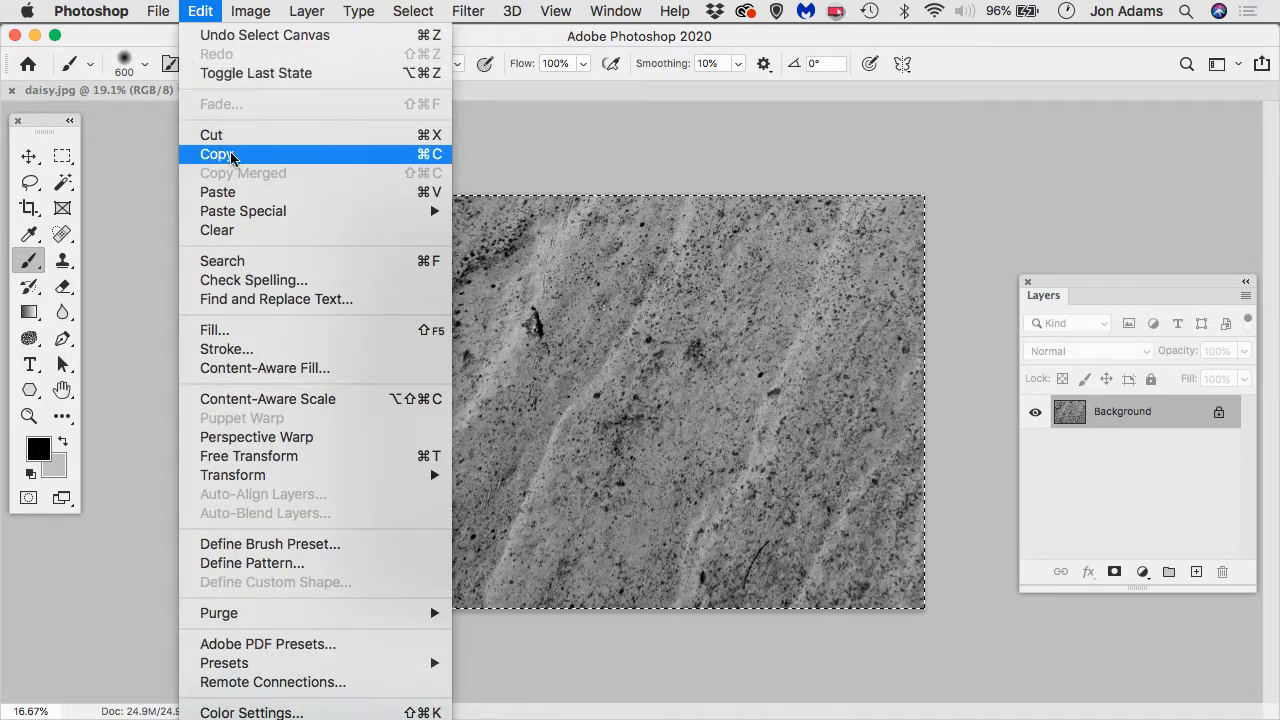
pyautogui.click(312, 160)
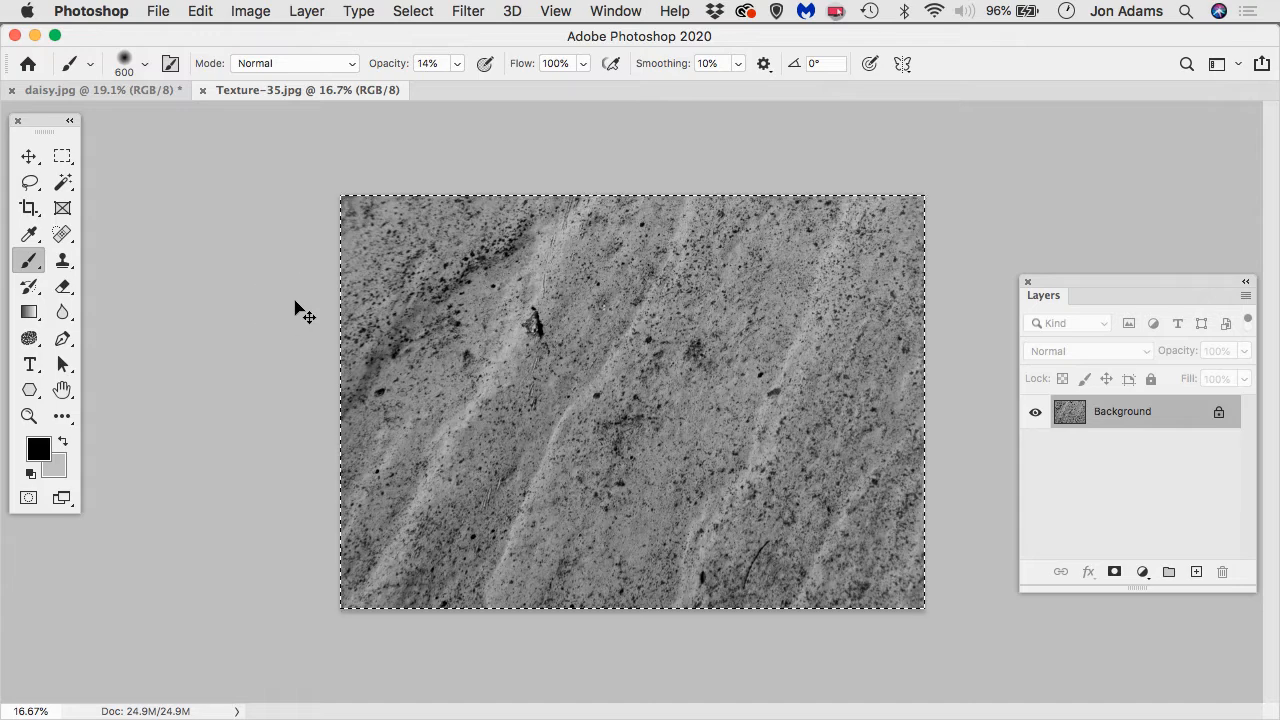
# - Close Texture-35.jpg and paste the copied texture into daisy.jpg as a new layer
pyautogui.press('super+w')
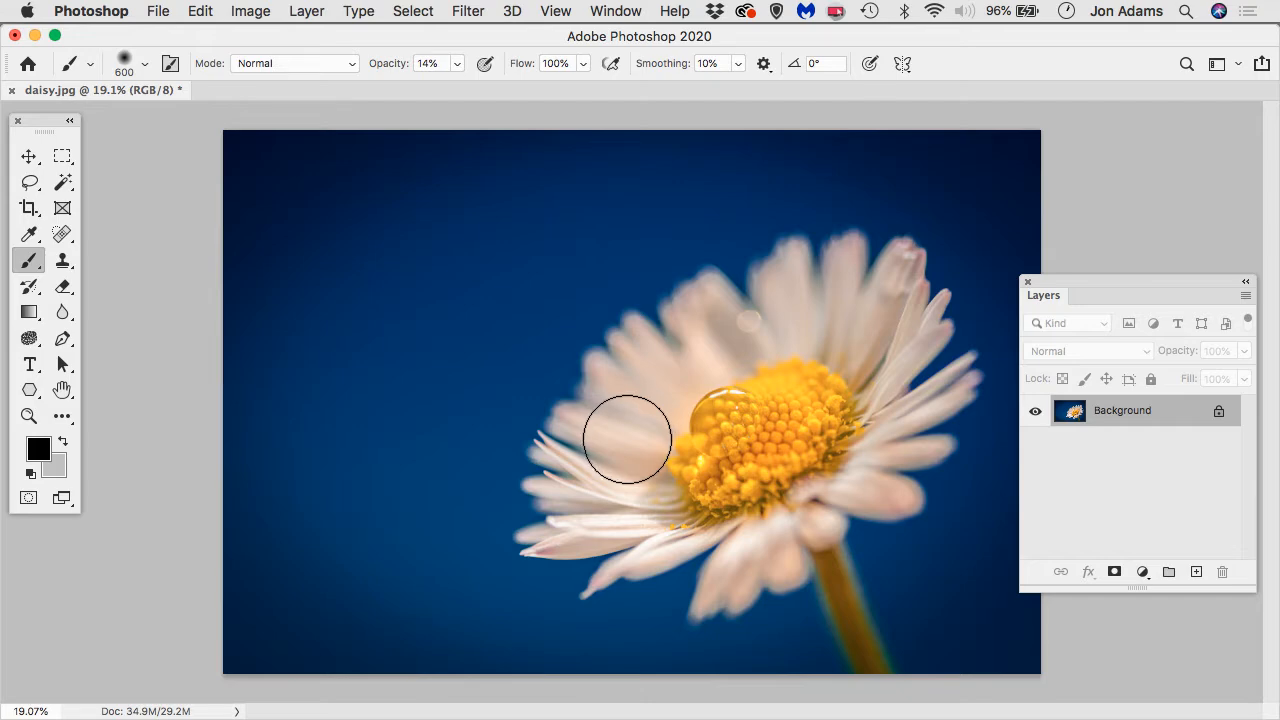
pyautogui.click(201, 11)
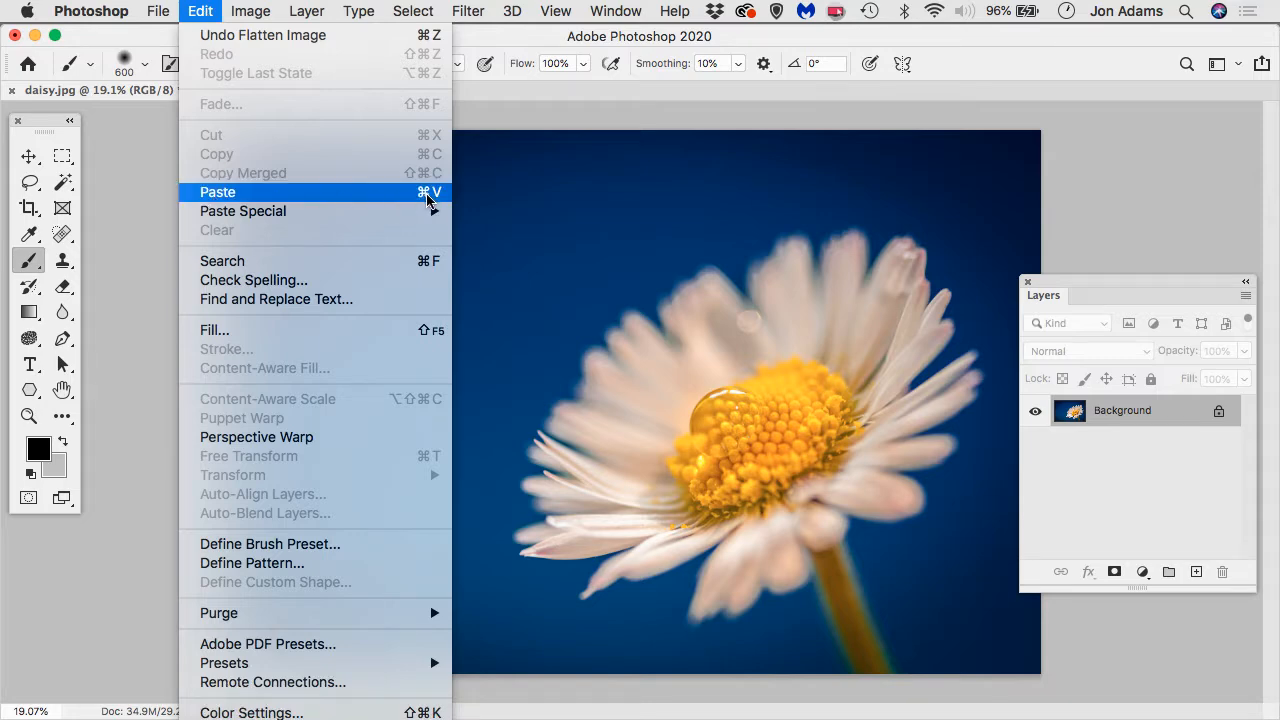
pyautogui.click(218, 192)
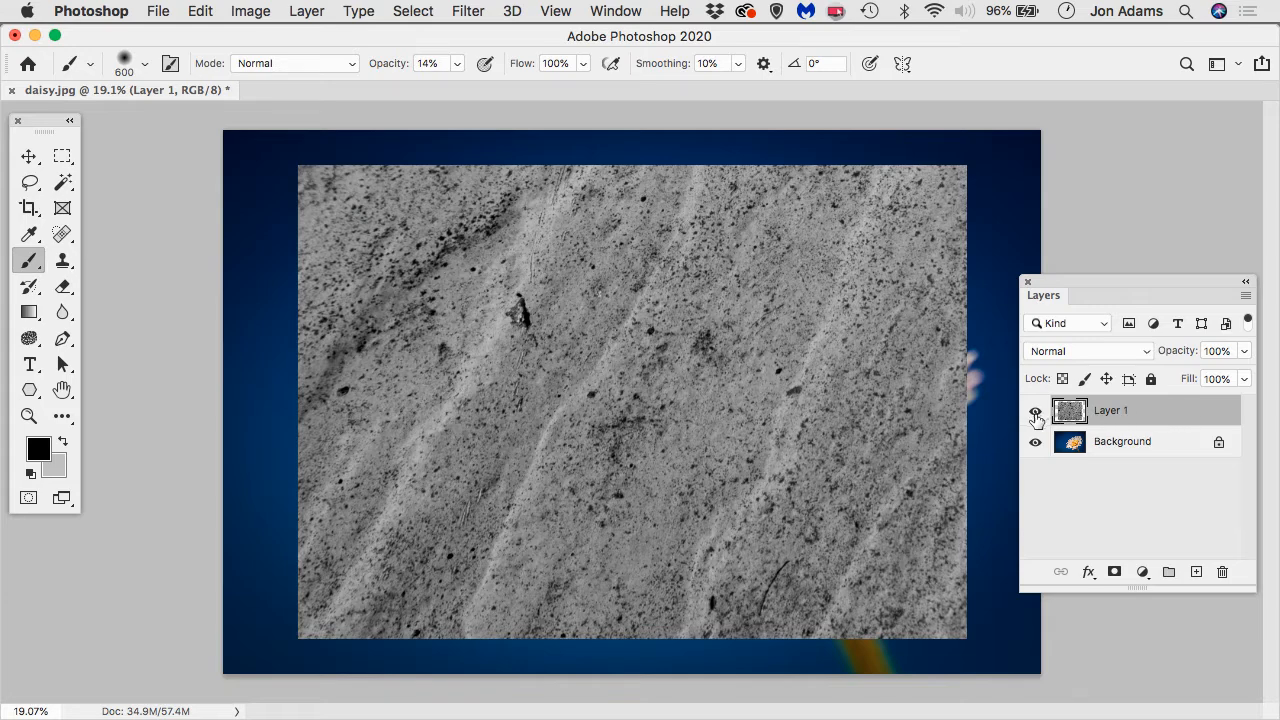
# - Toggle the visibility of Layer 1 to compare the texture with the daisy background beneath, leaving Layer 1 shown and selected
pyautogui.click(1036, 415)
pyautogui.click(1036, 415)
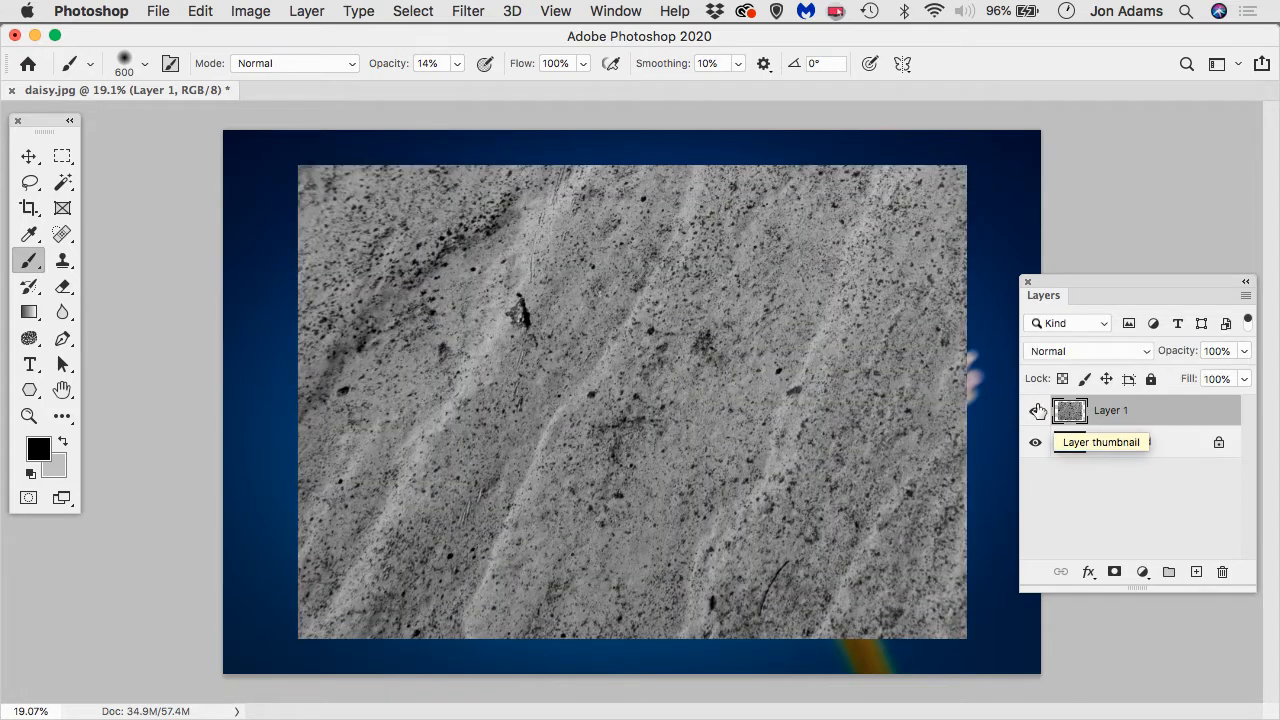
pyautogui.click(1036, 411)
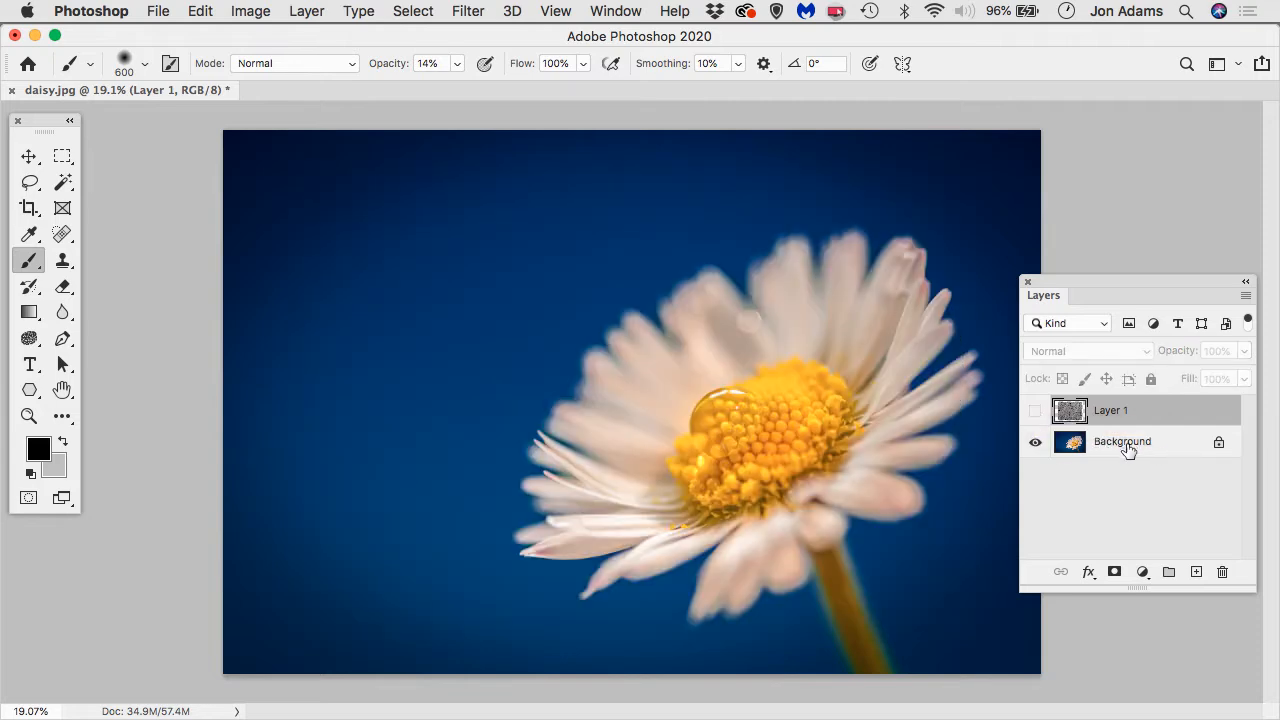
pyautogui.click(1126, 447)
pyautogui.click(1139, 418)
pyautogui.click(1036, 415)
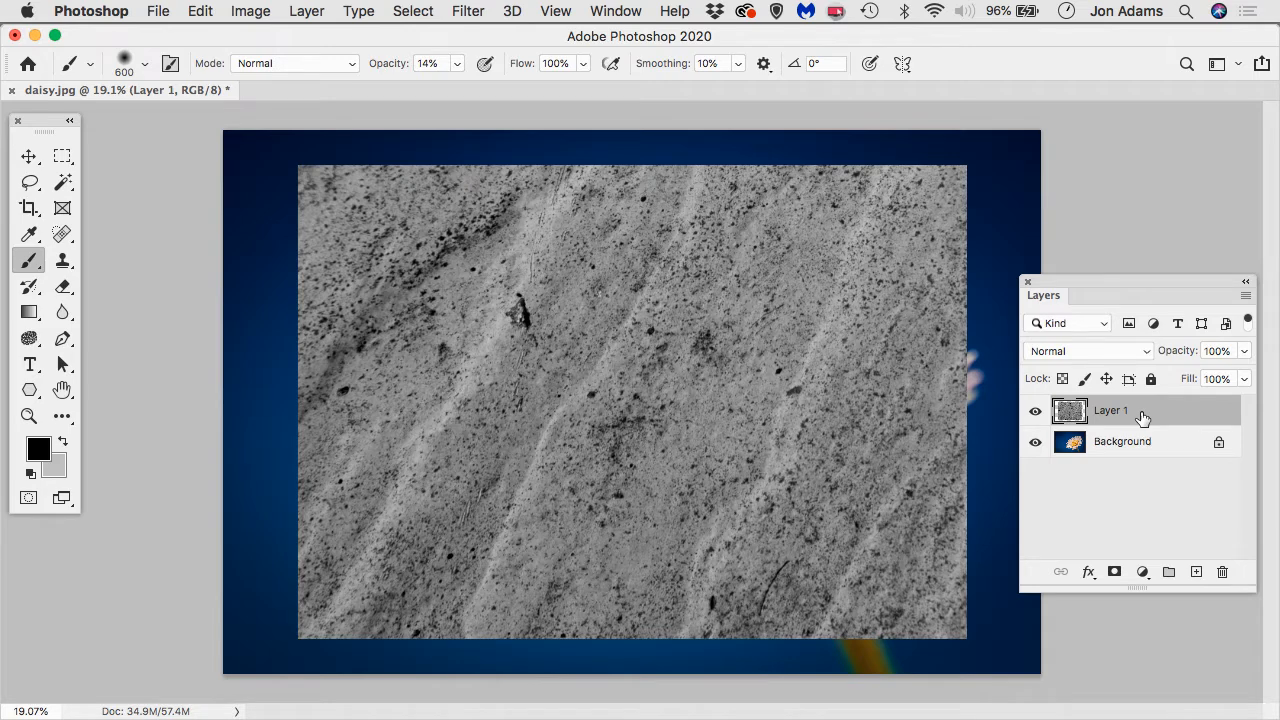
# - Scale Layer 1 with Free Transform to about 124% so the texture covers the whole daisy canvas, and return to the Brush tool
pyautogui.hotkey('ctrl', 't')
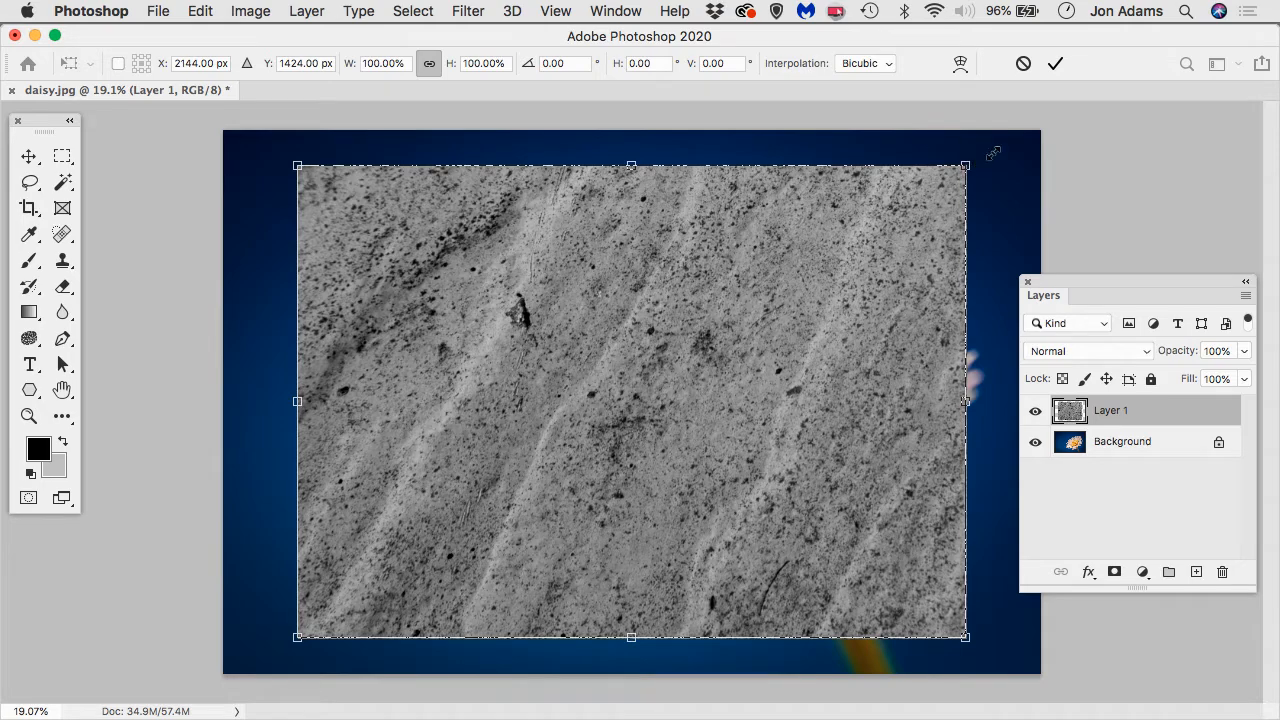
pyautogui.moveTo(993, 153); pyautogui.dragTo(1048, 106)
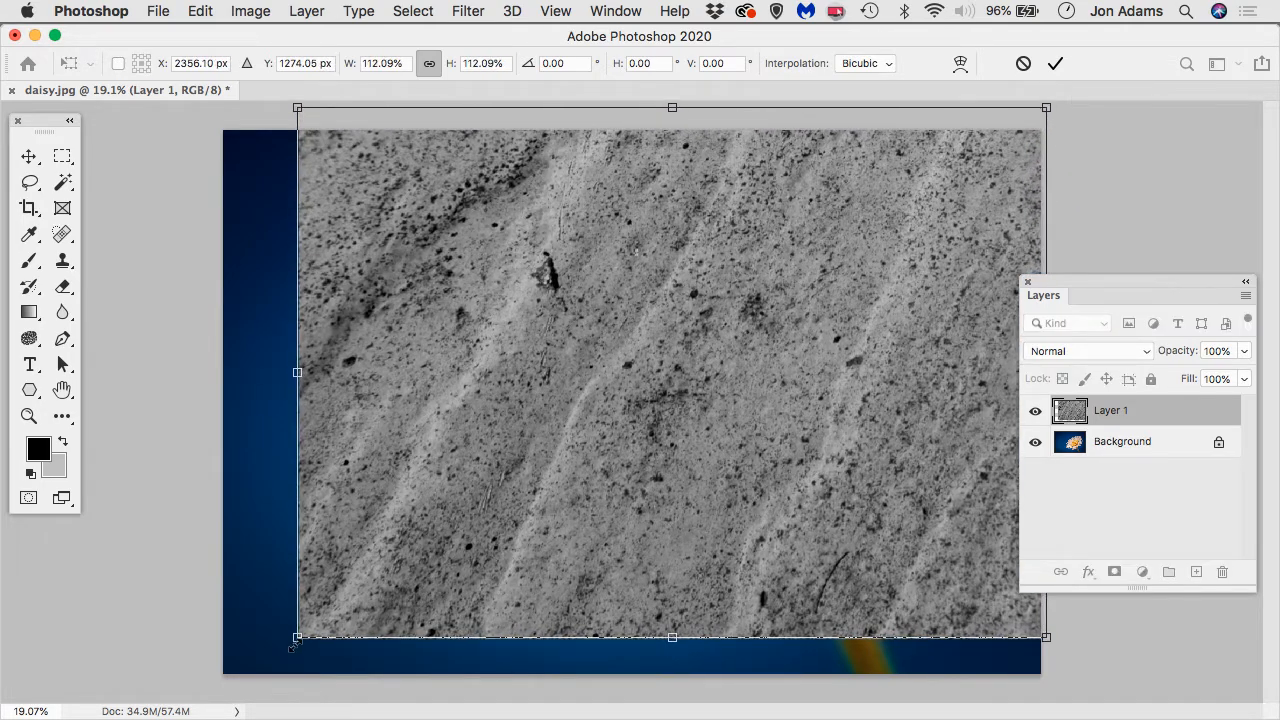
pyautogui.moveTo(296, 638); pyautogui.dragTo(214, 695)
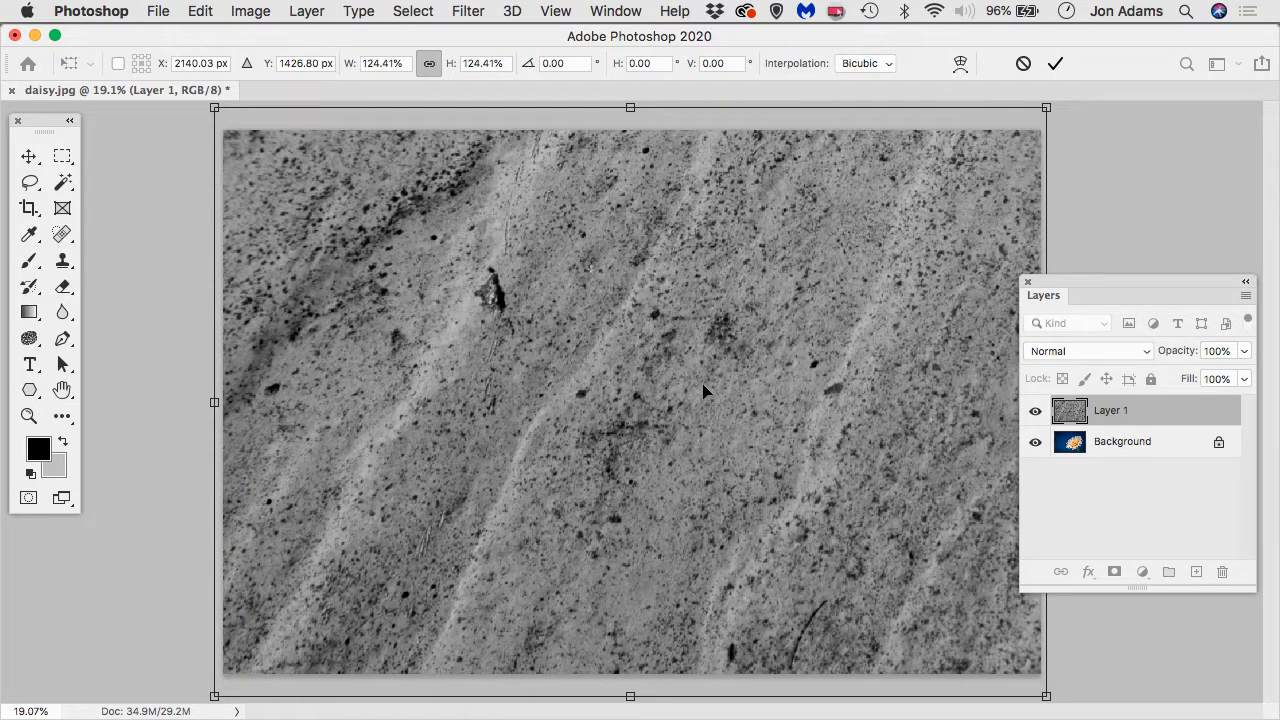
pyautogui.press('Return')
pyautogui.press('b')
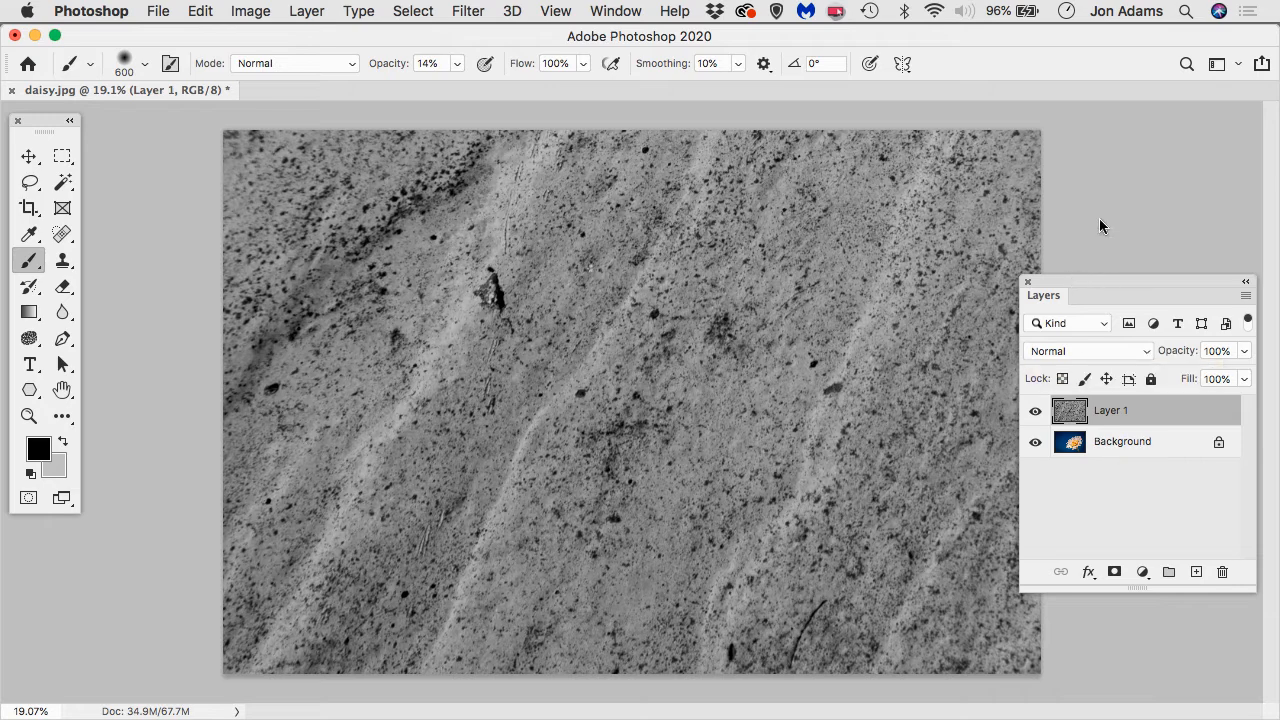
# - Set the blend mode of Layer 1 to Overlay
pyautogui.moveTo(1110, 290); pyautogui.dragTo(1095, 174)
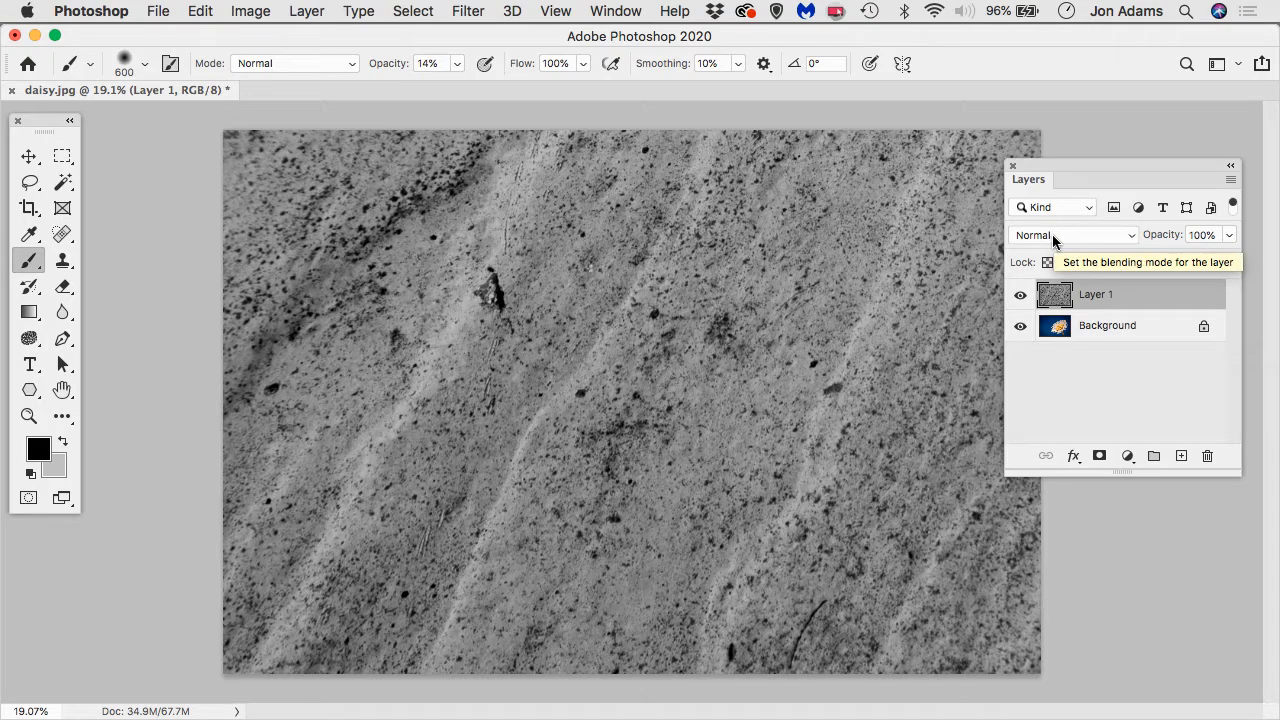
pyautogui.click(1052, 234)
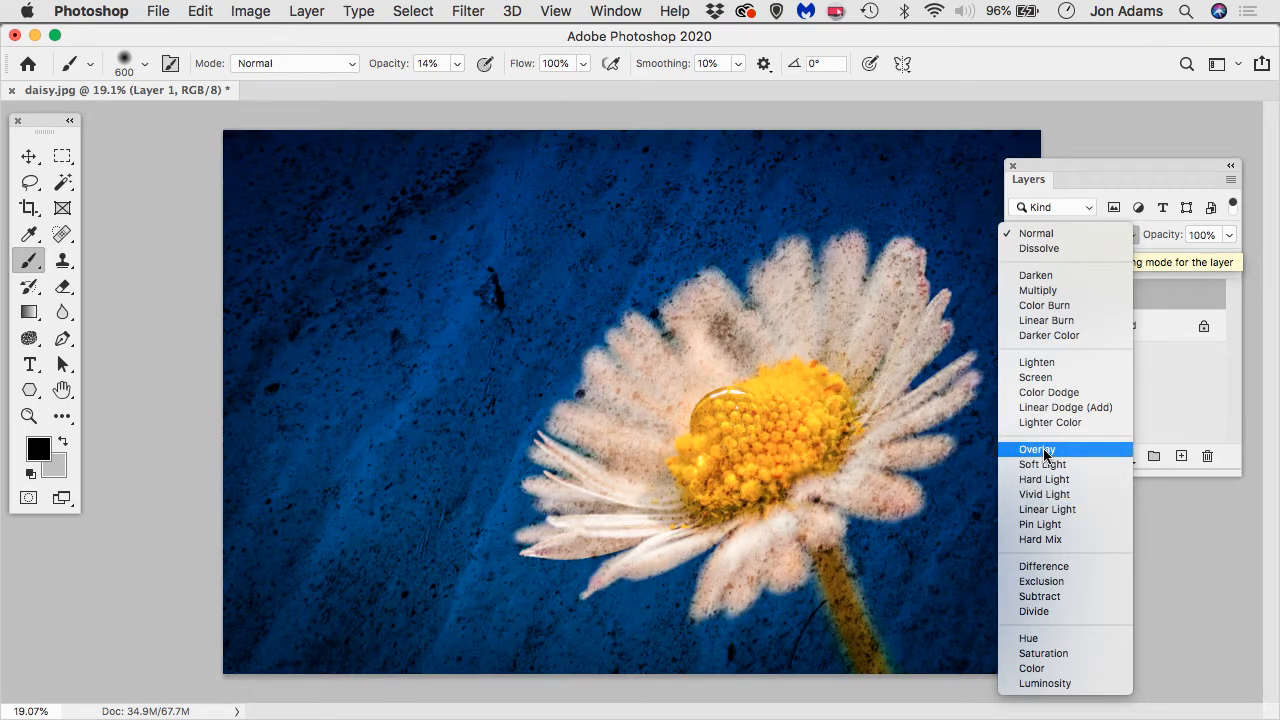
pyautogui.click(1043, 449)
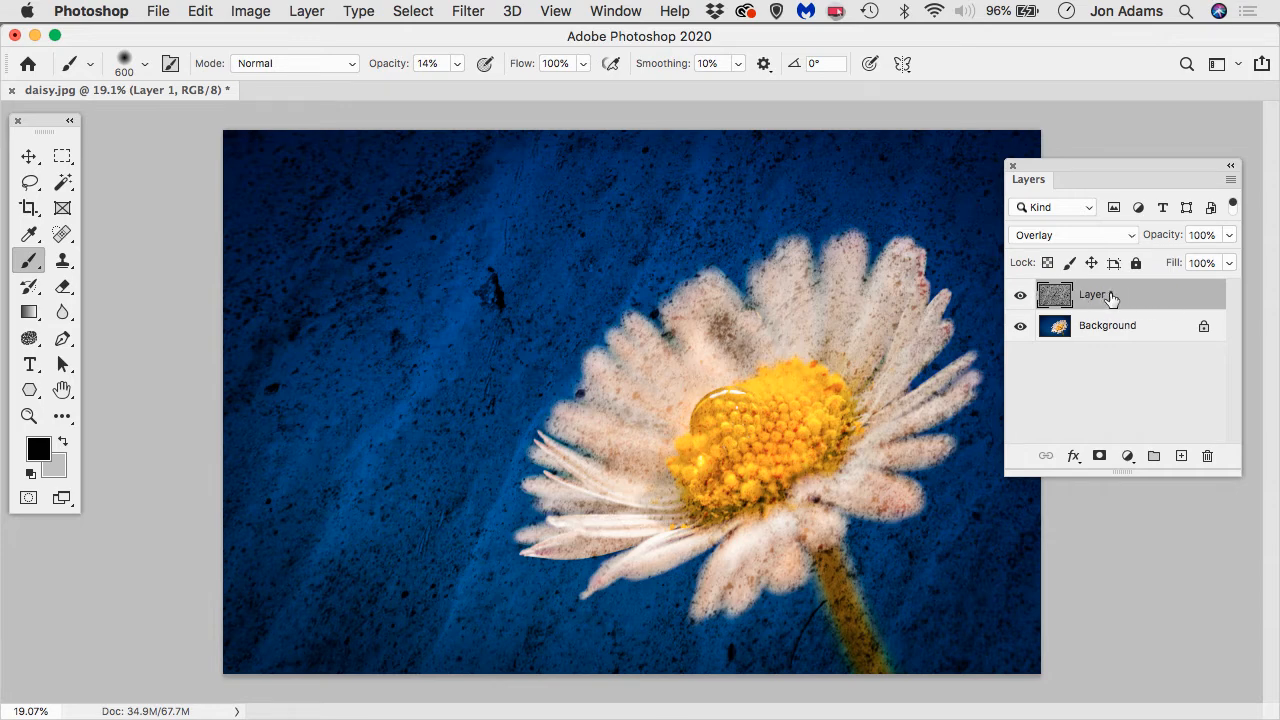
# - Try an opacity of 45% on Layer 1 and restore it to 100%
pyautogui.click(1228, 235)
pyautogui.moveTo(1228, 259); pyautogui.dragTo(1175, 258)
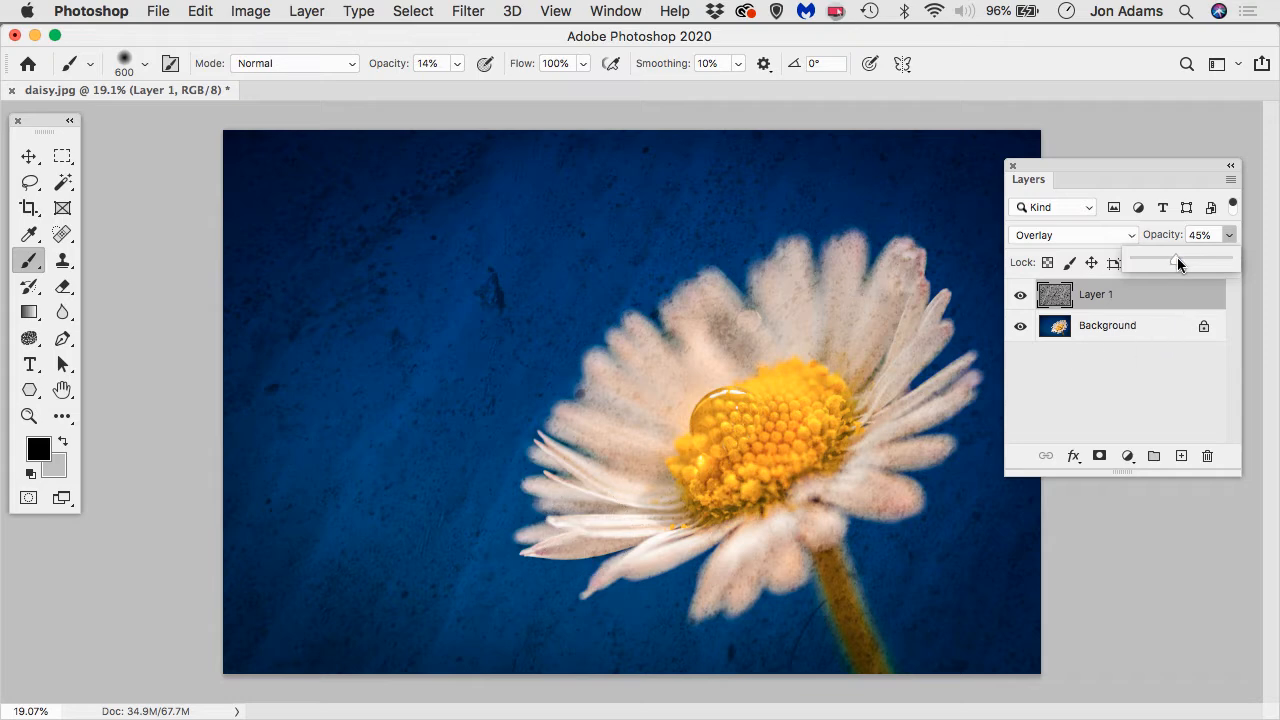
pyautogui.moveTo(1177, 259); pyautogui.dragTo(1260, 263)
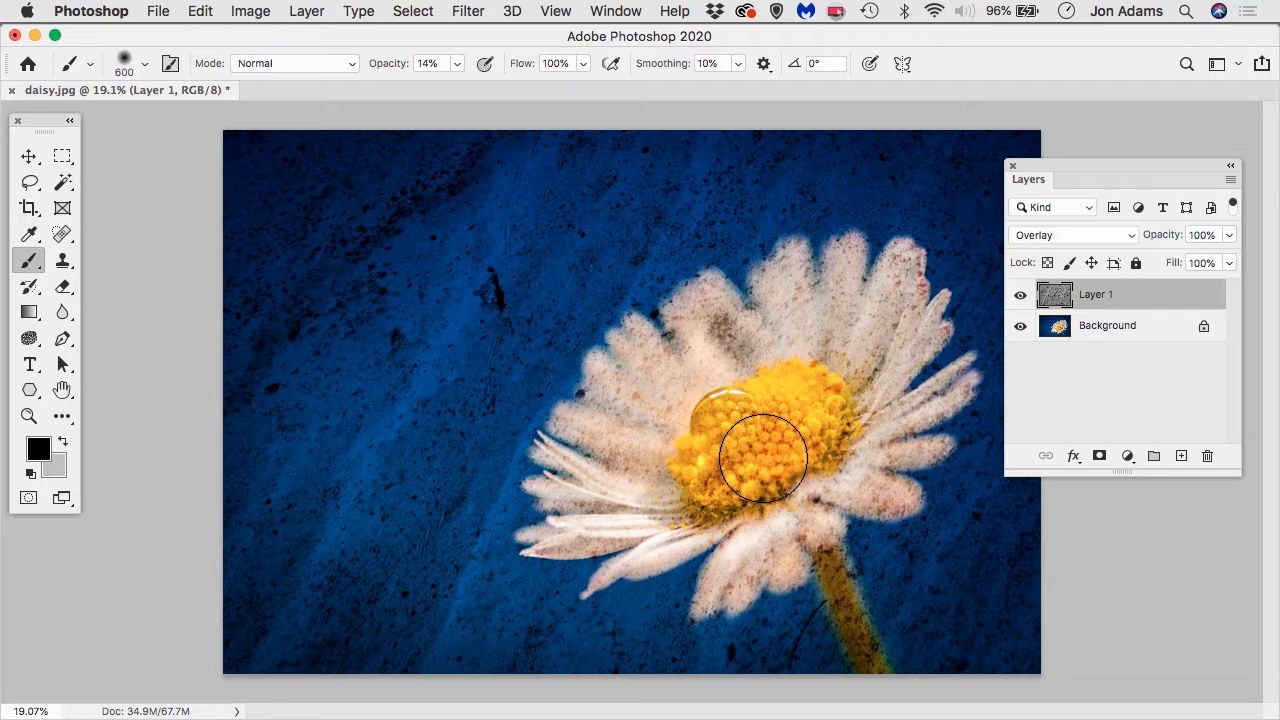
# - Add a white layer mask to Layer 1, with black as the foreground color
pyautogui.click(1099, 457)
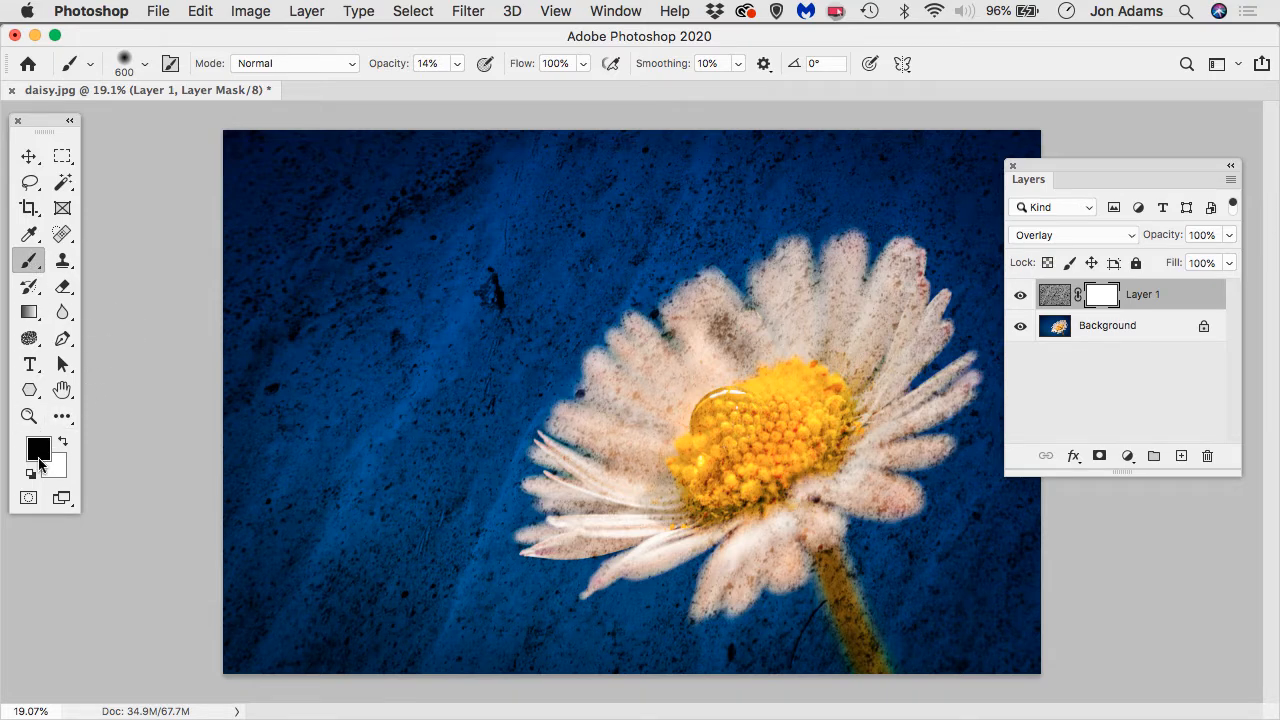
pyautogui.press('x')
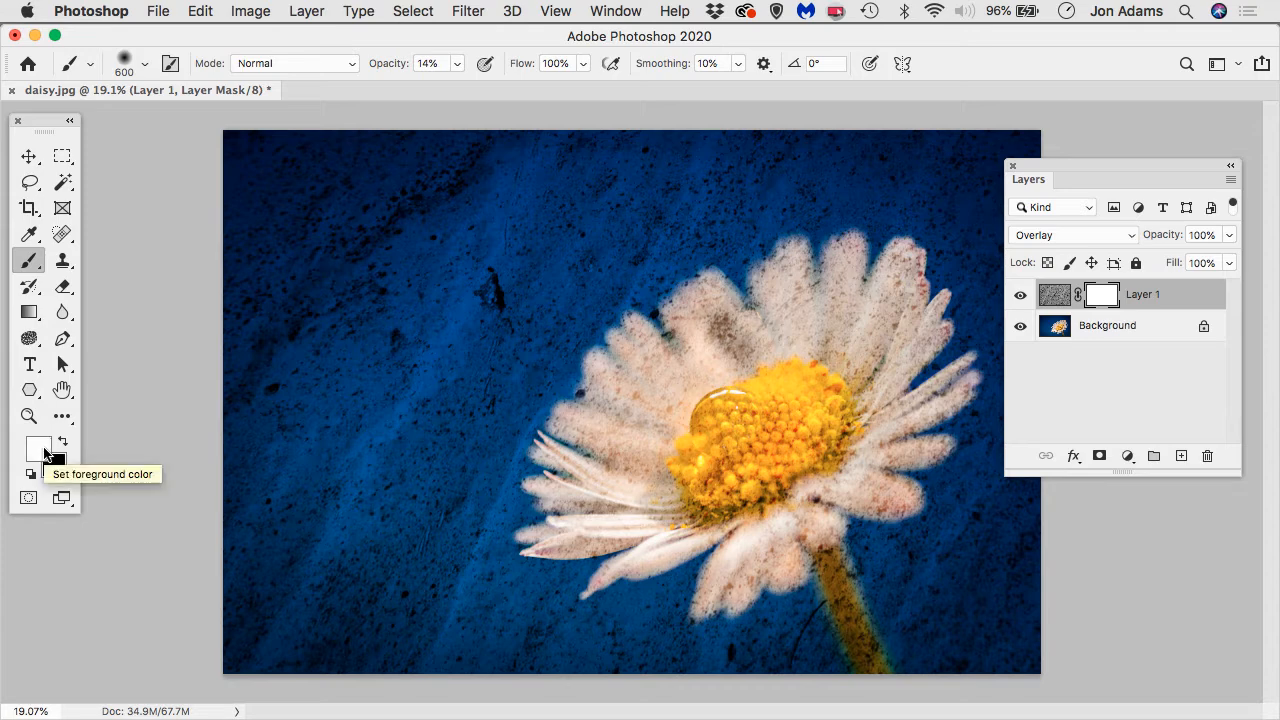
pyautogui.press('x')
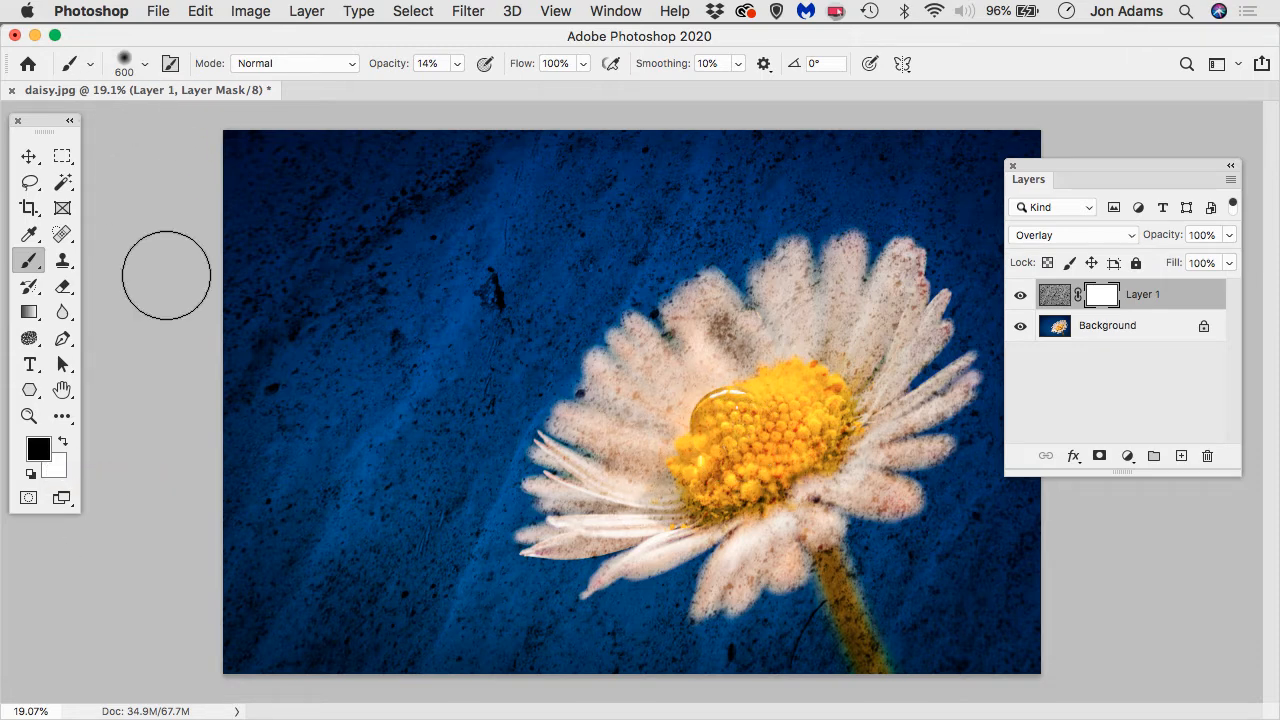
# - Choose the Soft Round brush at 600 px and 0% hardness, and set the brush opacity to 52%
pyautogui.click(145, 66)
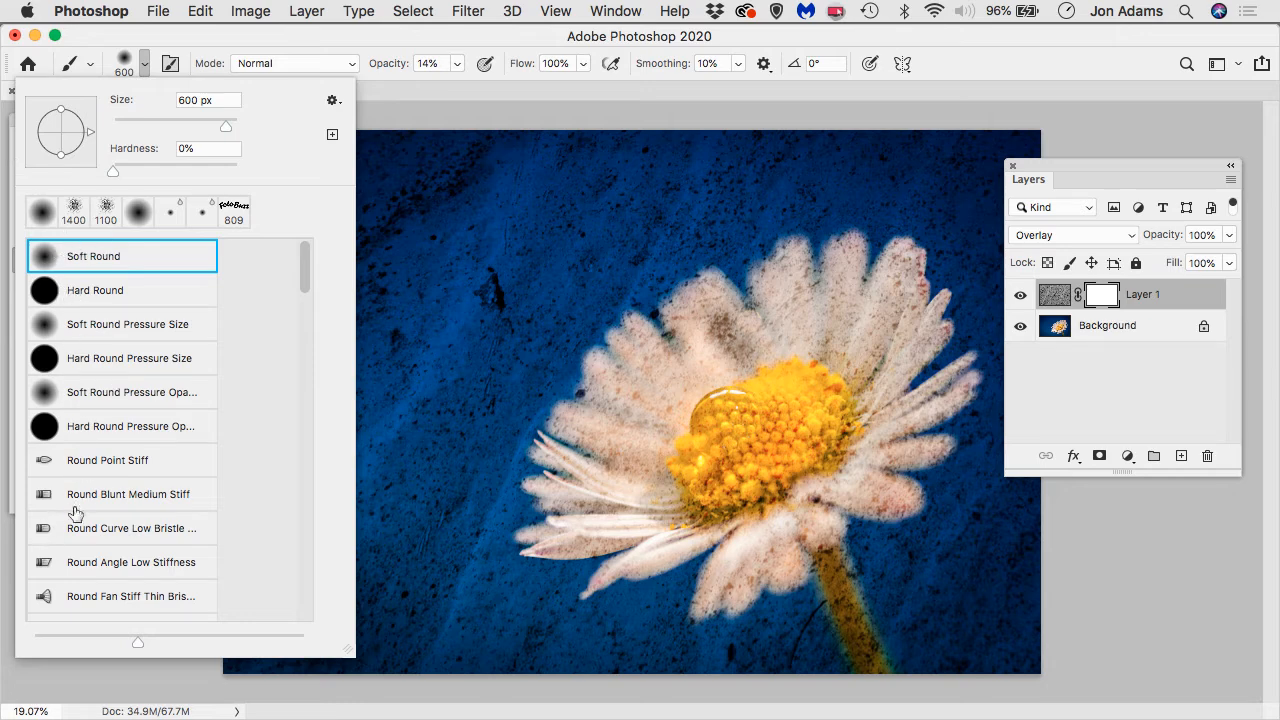
pyautogui.click(143, 65)
pyautogui.click(145, 66)
pyautogui.click(50, 263)
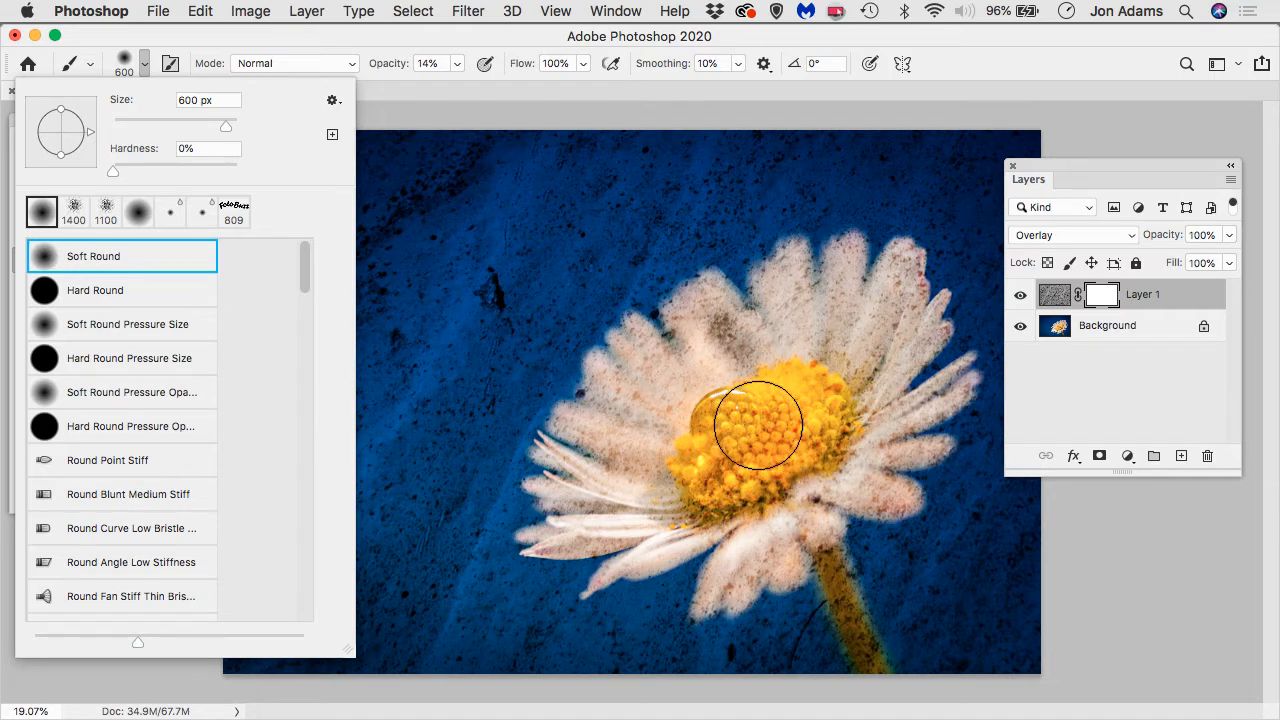
pyautogui.press('Return')
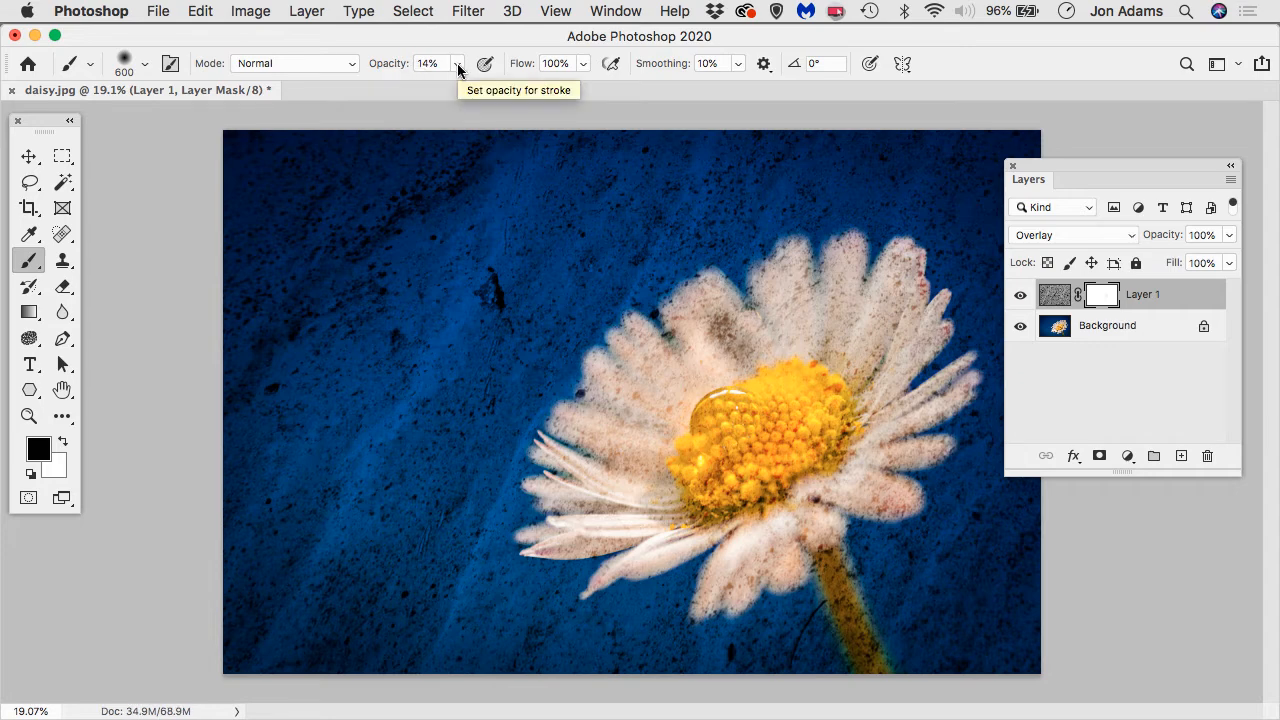
pyautogui.click(457, 68)
pyautogui.moveTo(457, 88); pyautogui.dragTo(491, 89)
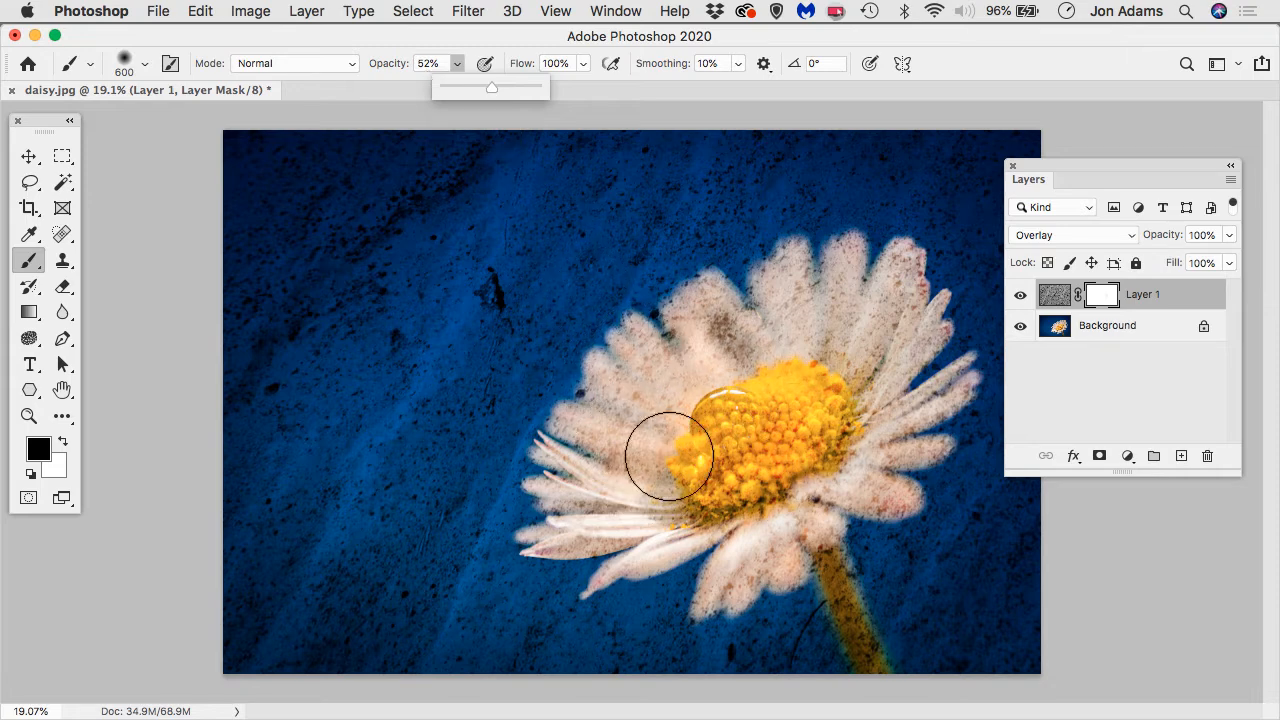
# - Paint black on the Layer 1 mask to hide the texture over the daisy's center and parts of the blue background
pyautogui.moveTo(774, 400)
pyautogui.mouseDown()
pyautogui.moveTo(775, 438)
pyautogui.moveTo(742, 473)
pyautogui.moveTo(744, 420)
pyautogui.moveTo(767, 396)
pyautogui.moveTo(789, 406)
pyautogui.moveTo(703, 460)
pyautogui.moveTo(771, 414)
pyautogui.moveTo(737, 414)
pyautogui.moveTo(665, 514)
pyautogui.moveTo(698, 430)
pyautogui.moveTo(717, 522)
pyautogui.moveTo(695, 467)
pyautogui.moveTo(840, 479)
pyautogui.moveTo(791, 483)
pyautogui.moveTo(894, 414)
pyautogui.moveTo(521, 200)
pyautogui.moveTo(512, 213)
pyautogui.moveTo(905, 417)
pyautogui.moveTo(897, 395)
pyautogui.moveTo(875, 400)
pyautogui.moveTo(799, 329)
pyautogui.moveTo(797, 406)
pyautogui.moveTo(852, 368)
pyautogui.moveTo(874, 324)
pyautogui.moveTo(824, 303)
pyautogui.moveTo(581, 478)
pyautogui.moveTo(612, 517)
pyautogui.moveTo(593, 492)
pyautogui.moveTo(777, 571)
pyautogui.mouseUp()
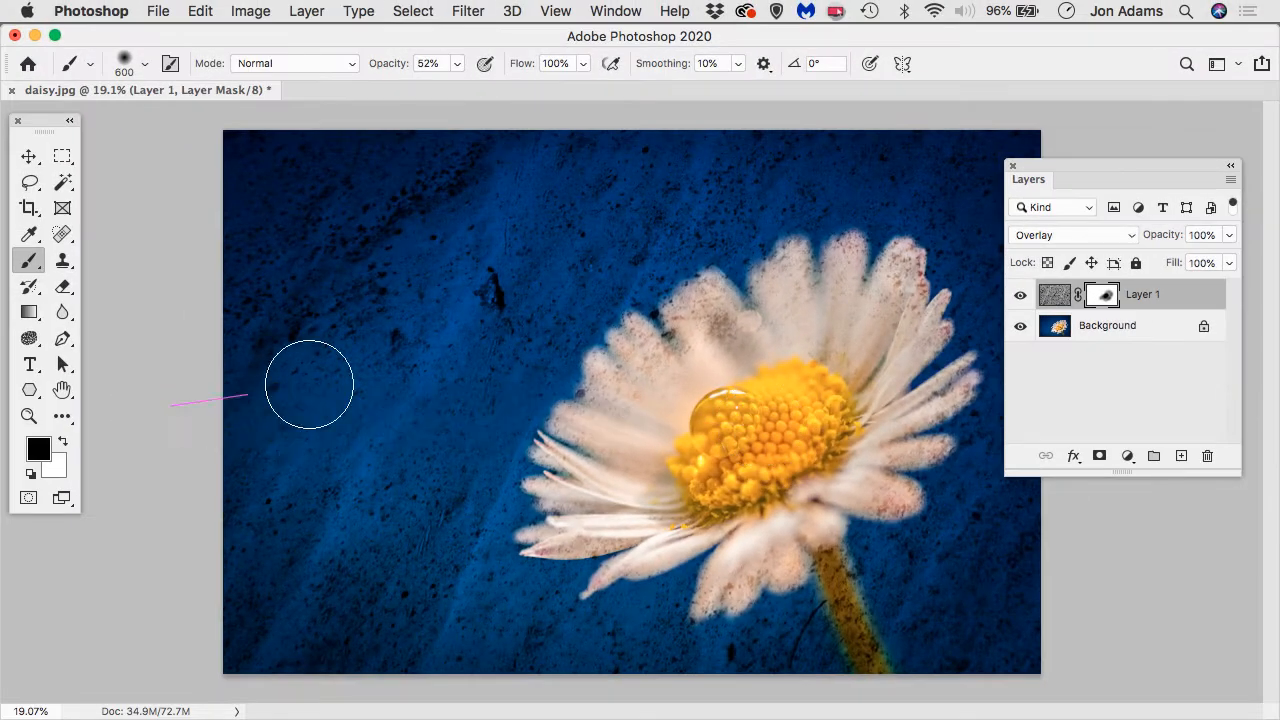
pyautogui.moveTo(309, 384)
pyautogui.mouseDown()
pyautogui.moveTo(497, 347)
pyautogui.moveTo(359, 388)
pyautogui.moveTo(330, 429)
pyautogui.moveTo(356, 464)
pyautogui.moveTo(421, 414)
pyautogui.moveTo(479, 387)
pyautogui.moveTo(390, 450)
pyautogui.moveTo(492, 390)
pyautogui.moveTo(437, 515)
pyautogui.moveTo(470, 500)
pyautogui.moveTo(387, 528)
pyautogui.moveTo(442, 482)
pyautogui.moveTo(436, 528)
pyautogui.mouseUp()
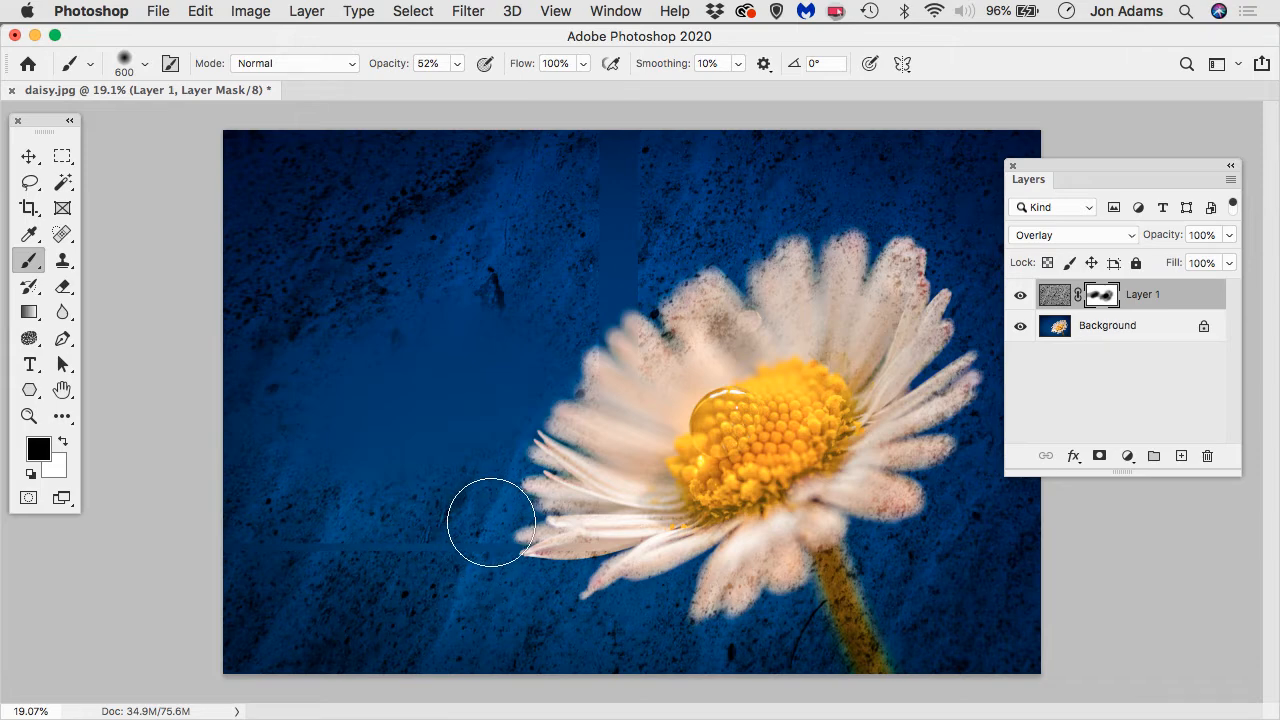
# - Paint white on the Layer 1 mask to bring the texture back over the flower and the blue background
pyautogui.click(61, 441)
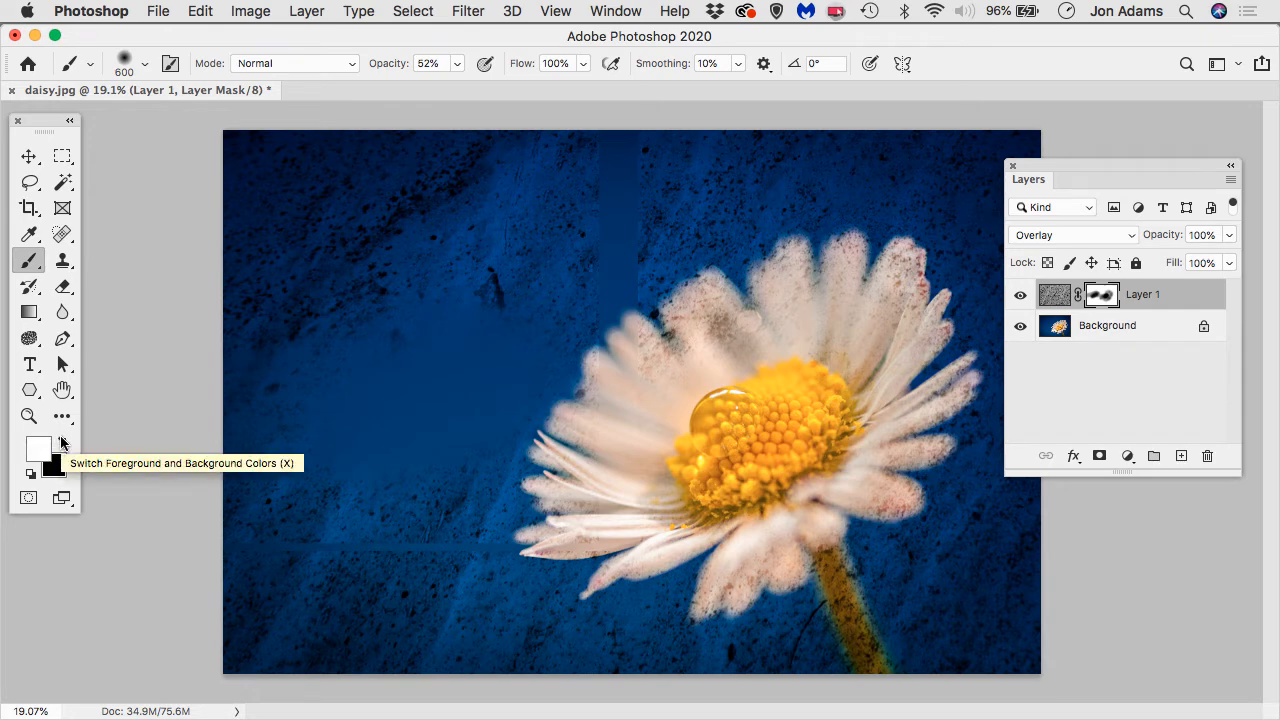
pyautogui.moveTo(468, 328)
pyautogui.mouseDown()
pyautogui.moveTo(478, 291)
pyautogui.moveTo(382, 482)
pyautogui.moveTo(460, 321)
pyautogui.moveTo(427, 319)
pyautogui.moveTo(335, 425)
pyautogui.moveTo(247, 474)
pyautogui.moveTo(336, 448)
pyautogui.moveTo(443, 353)
pyautogui.moveTo(491, 358)
pyautogui.moveTo(623, 210)
pyautogui.moveTo(572, 207)
pyautogui.moveTo(506, 386)
pyautogui.moveTo(510, 424)
pyautogui.moveTo(740, 329)
pyautogui.moveTo(699, 332)
pyautogui.moveTo(659, 390)
pyautogui.moveTo(674, 354)
pyautogui.moveTo(673, 431)
pyautogui.moveTo(772, 412)
pyautogui.moveTo(685, 469)
pyautogui.moveTo(760, 478)
pyautogui.moveTo(816, 397)
pyautogui.moveTo(736, 460)
pyautogui.moveTo(682, 459)
pyautogui.moveTo(762, 404)
pyautogui.moveTo(832, 299)
pyautogui.mouseUp()
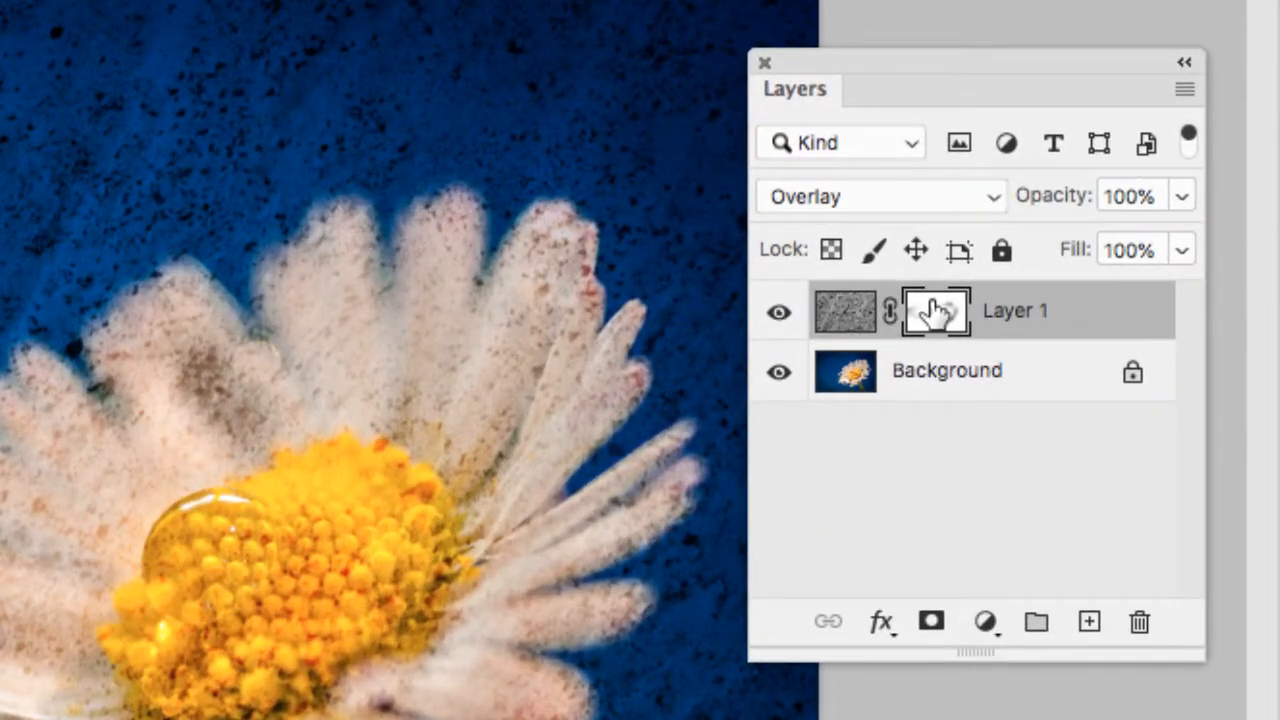
pyautogui.moveTo(532, 519)
pyautogui.mouseDown()
pyautogui.moveTo(523, 312)
pyautogui.moveTo(578, 549)
pyautogui.moveTo(563, 443)
pyautogui.moveTo(472, 497)
pyautogui.moveTo(330, 548)
pyautogui.moveTo(330, 462)
pyautogui.moveTo(284, 634)
pyautogui.moveTo(0, 637)
pyautogui.moveTo(316, 612)
pyautogui.mouseUp()
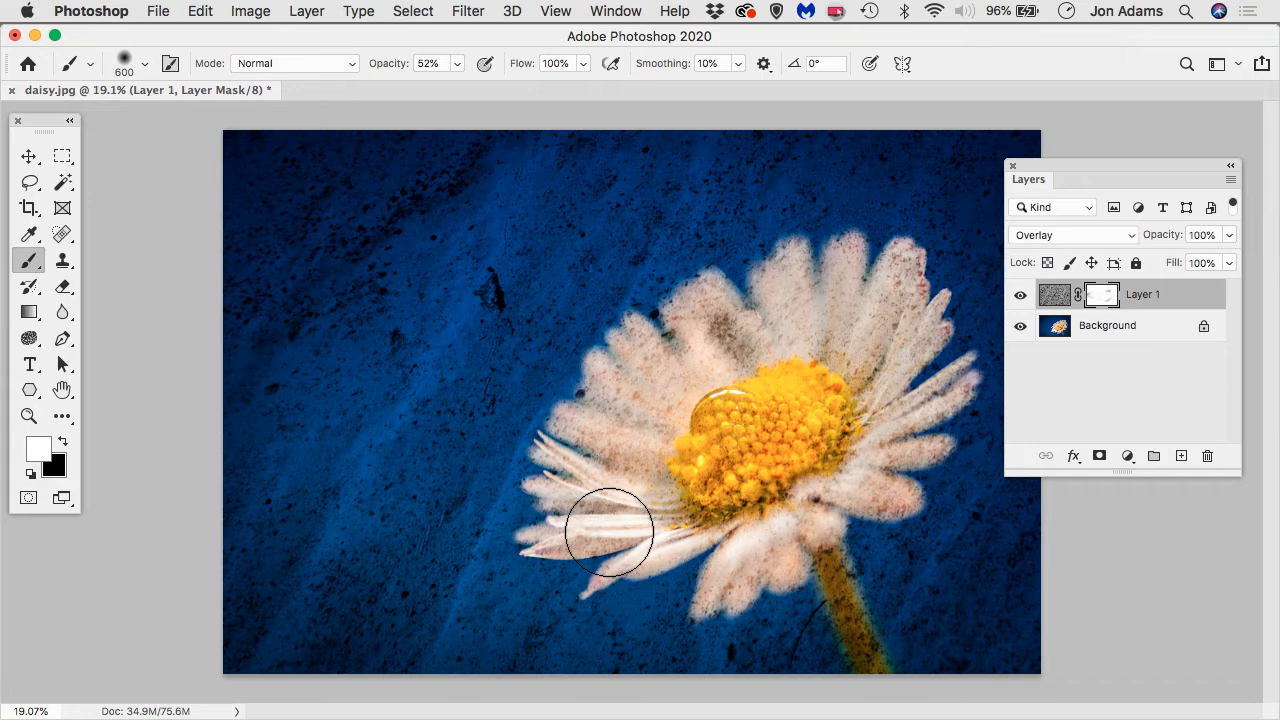
# - Paint black on the Layer 1 mask over the daisy's yellow center and inner petals, and inspect the cleaned area up close
pyautogui.click(61, 443)
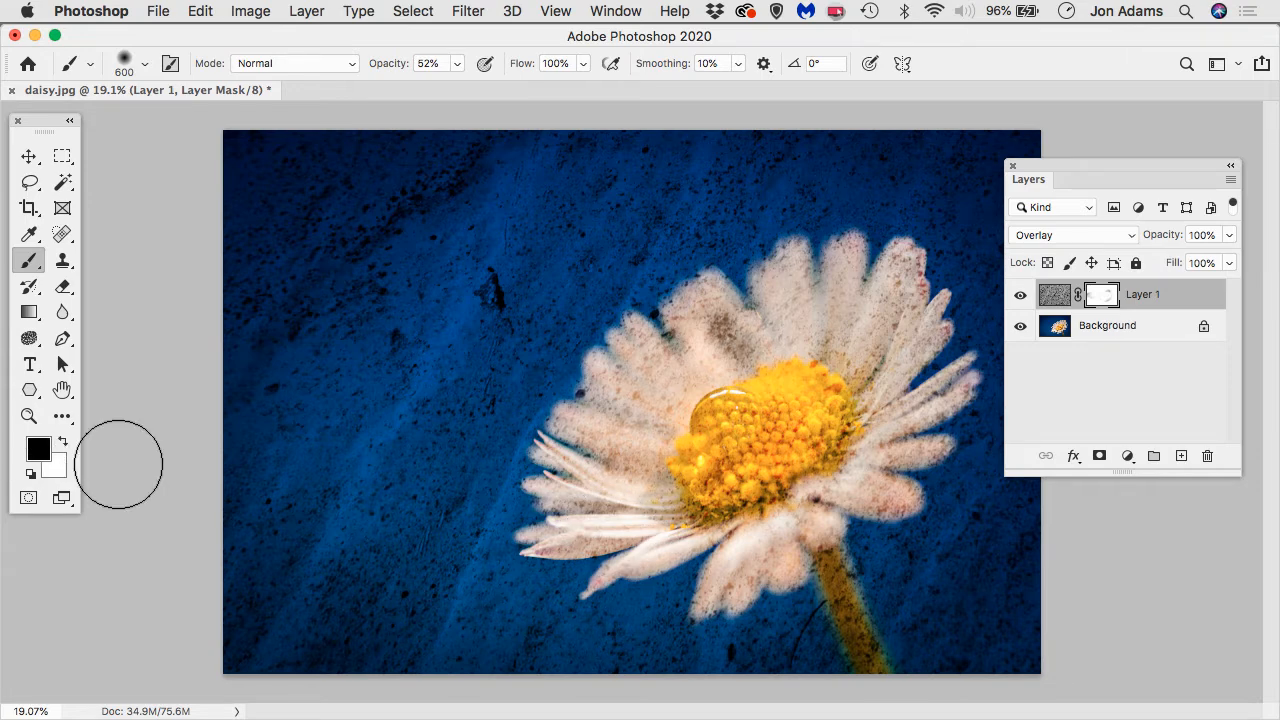
pyautogui.moveTo(774, 429)
pyautogui.mouseDown()
pyautogui.moveTo(755, 469)
pyautogui.moveTo(740, 458)
pyautogui.moveTo(716, 475)
pyautogui.moveTo(784, 408)
pyautogui.moveTo(752, 432)
pyautogui.moveTo(730, 341)
pyautogui.moveTo(748, 399)
pyautogui.moveTo(593, 445)
pyautogui.moveTo(641, 481)
pyautogui.moveTo(749, 509)
pyautogui.mouseUp()
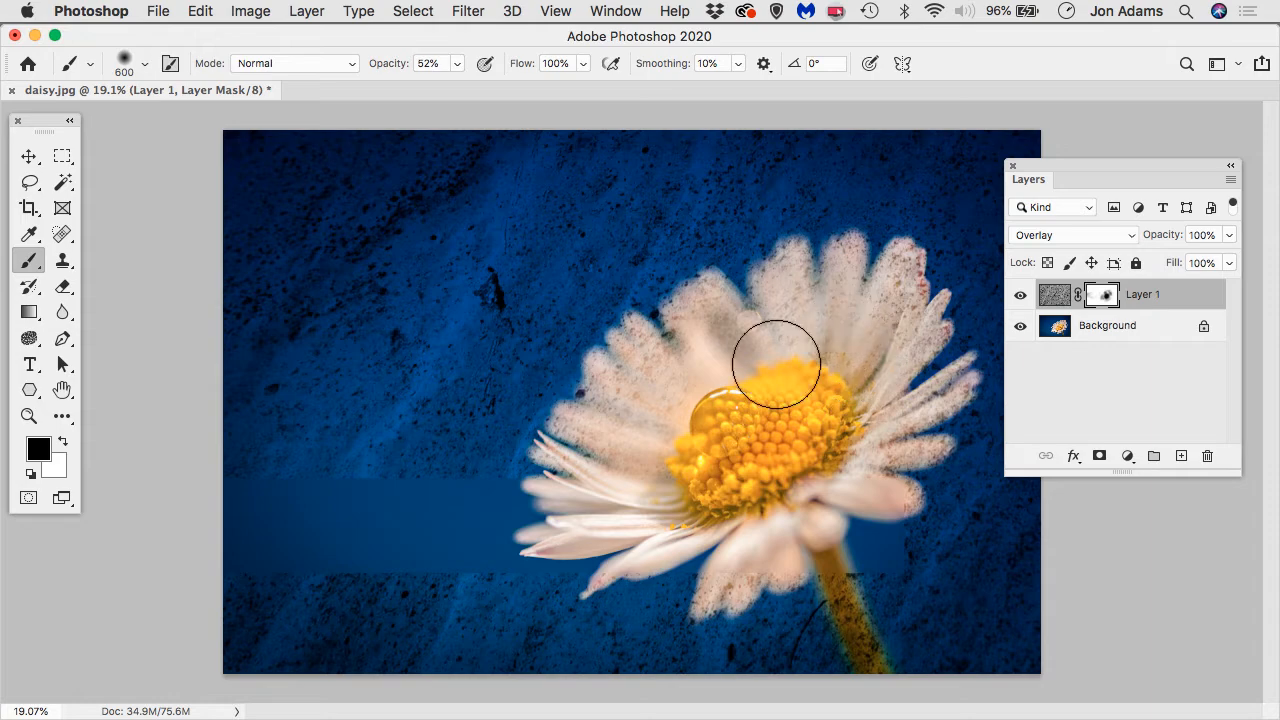
pyautogui.scroll(5, 766, 417)
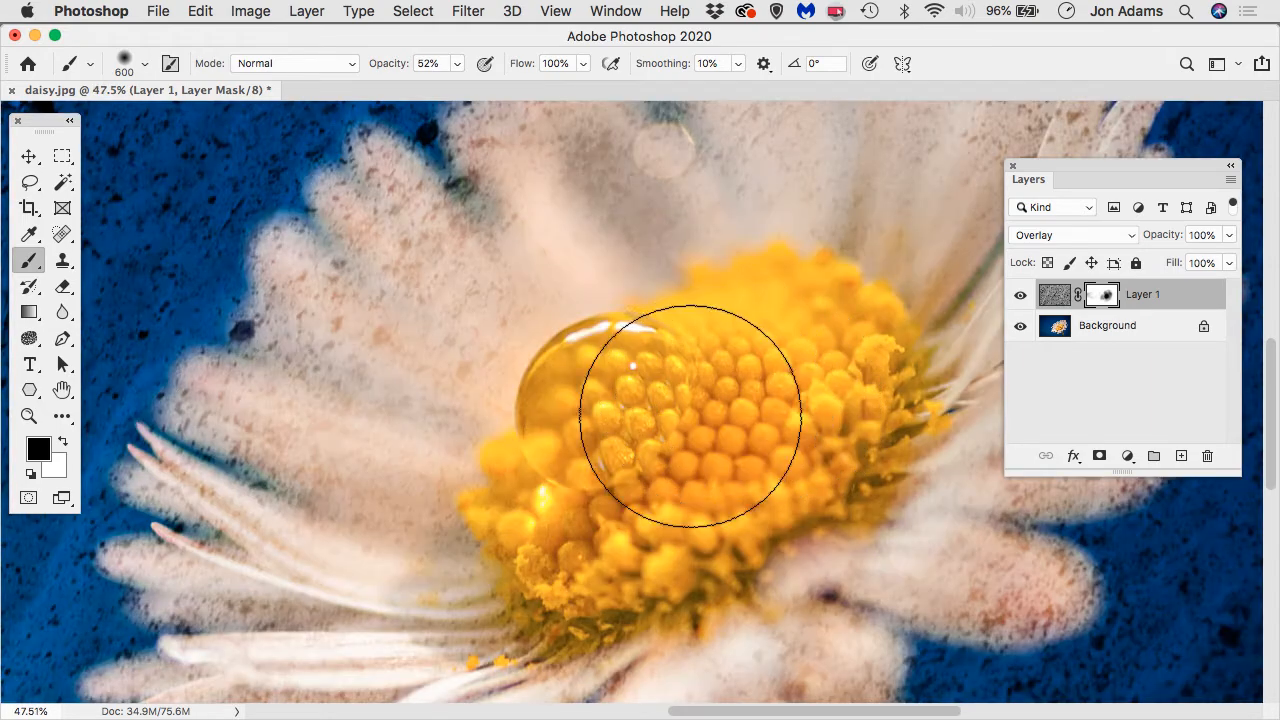
pyautogui.scroll(-3, 779, 400)
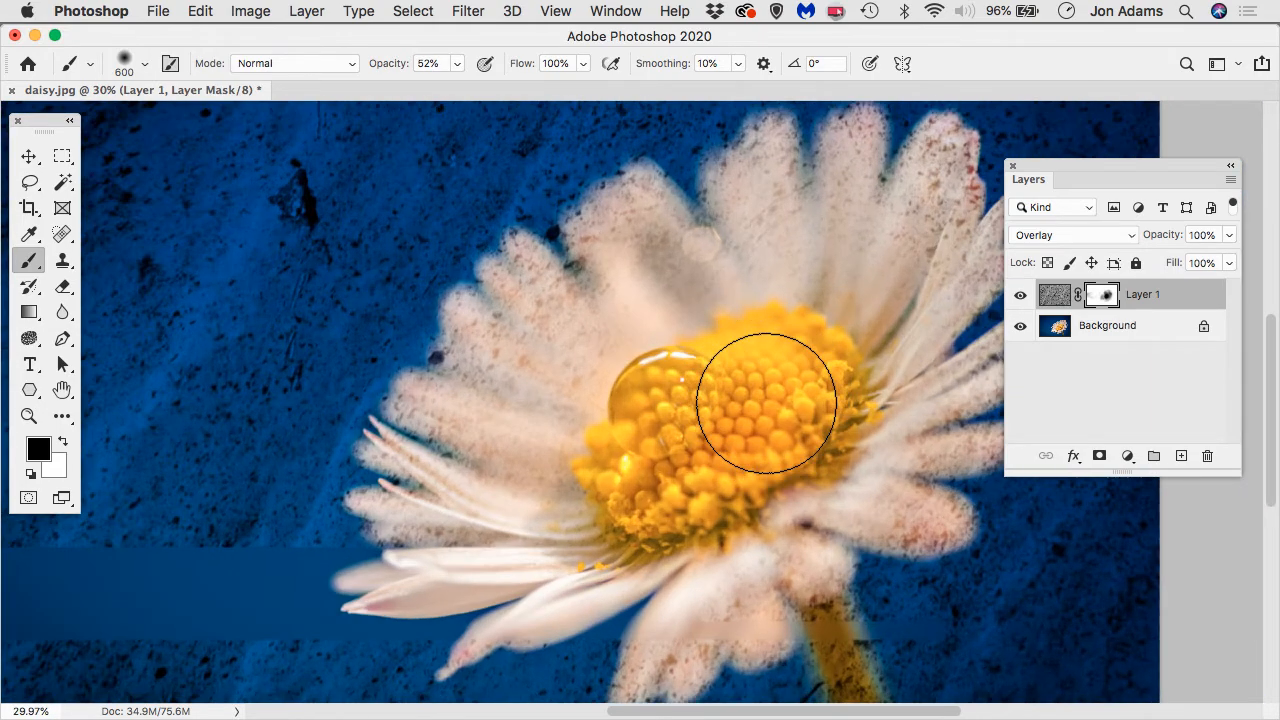
pyautogui.scroll(-2, 766, 403)
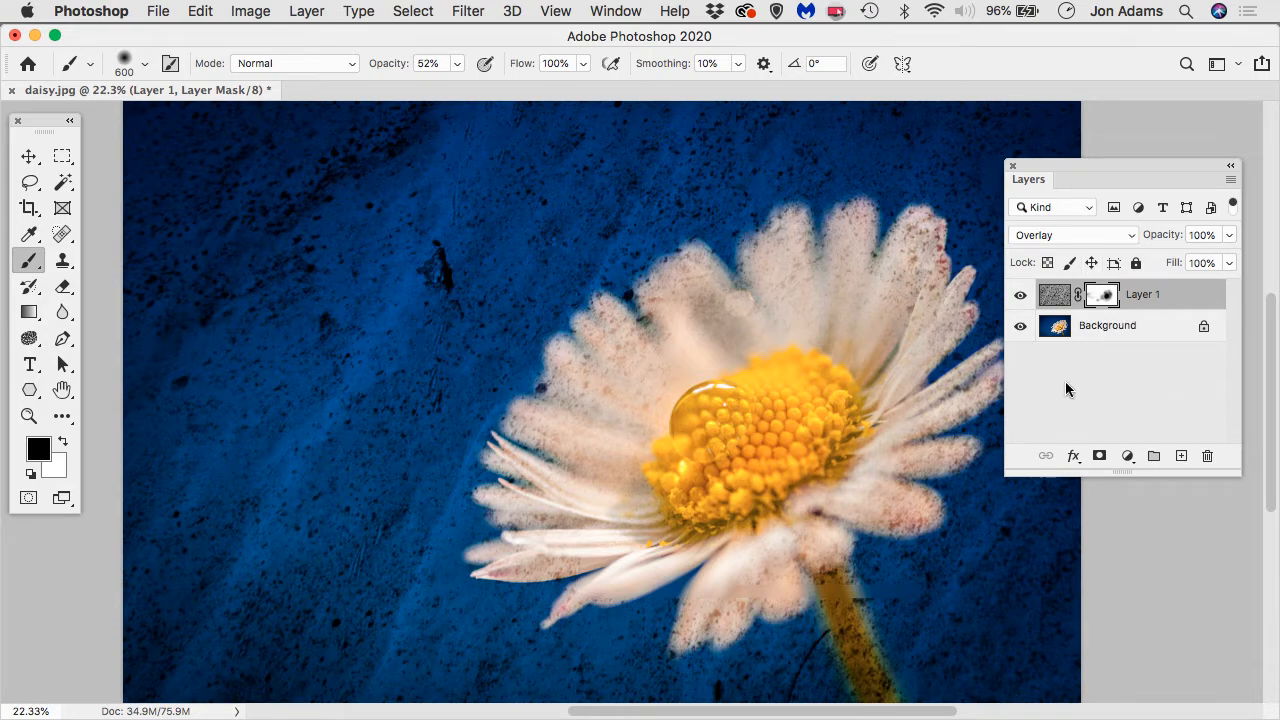
# - Open Texture-27.jpg from the Textures folder
pyautogui.click(158, 12)
pyautogui.click(180, 54)
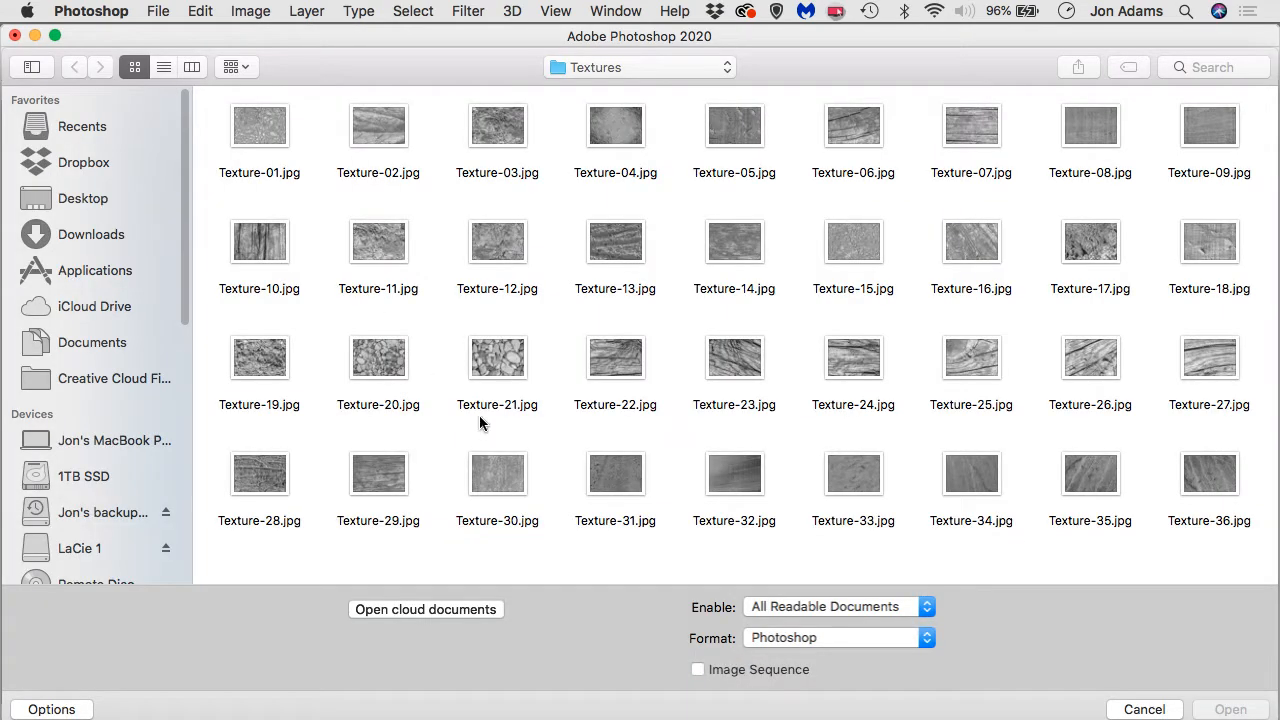
pyautogui.click(1211, 357)
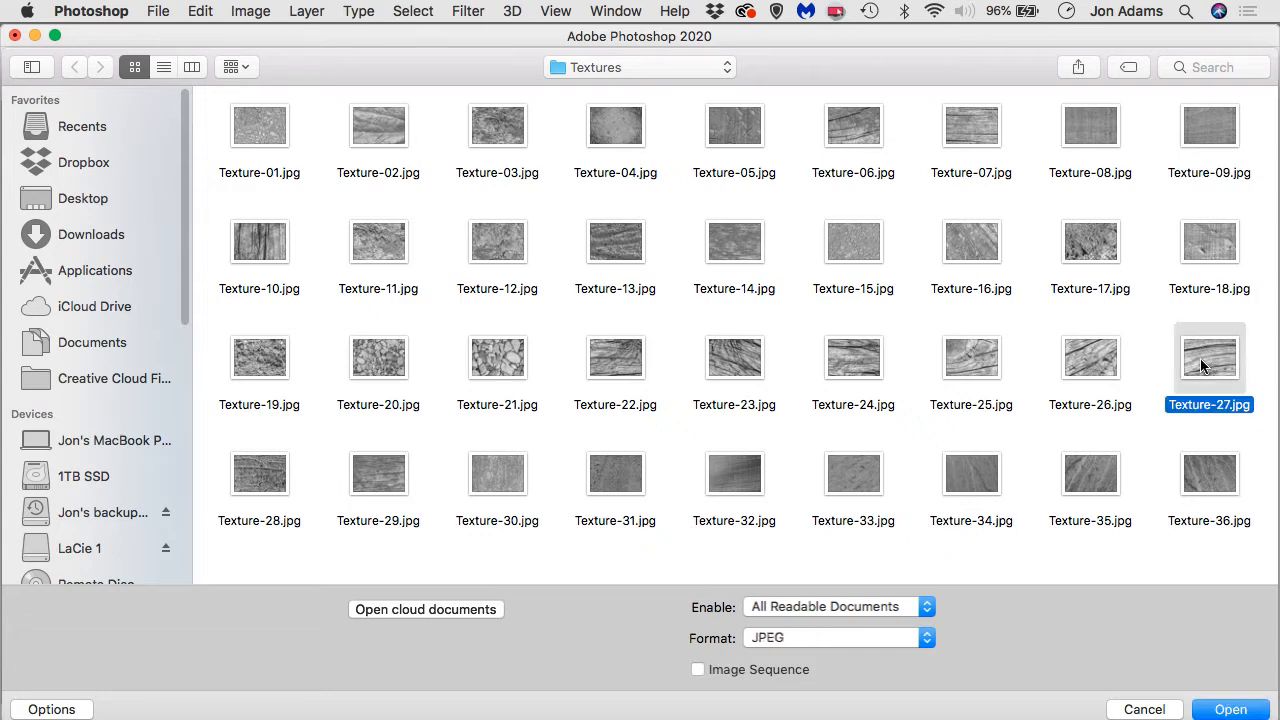
pyautogui.doubleClick(1200, 358)
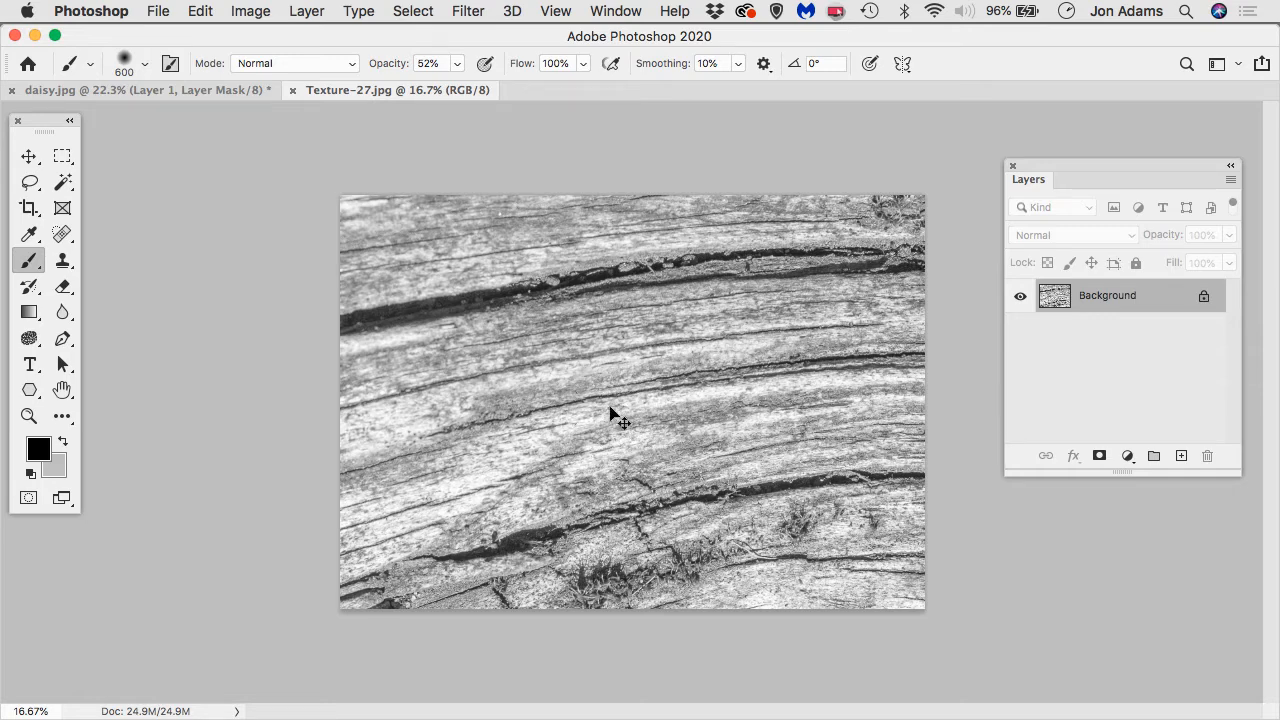
# - Copy the entire Texture-27 image, close its file, and paste it into daisy.jpg as a new layer
pyautogui.press('super+a')
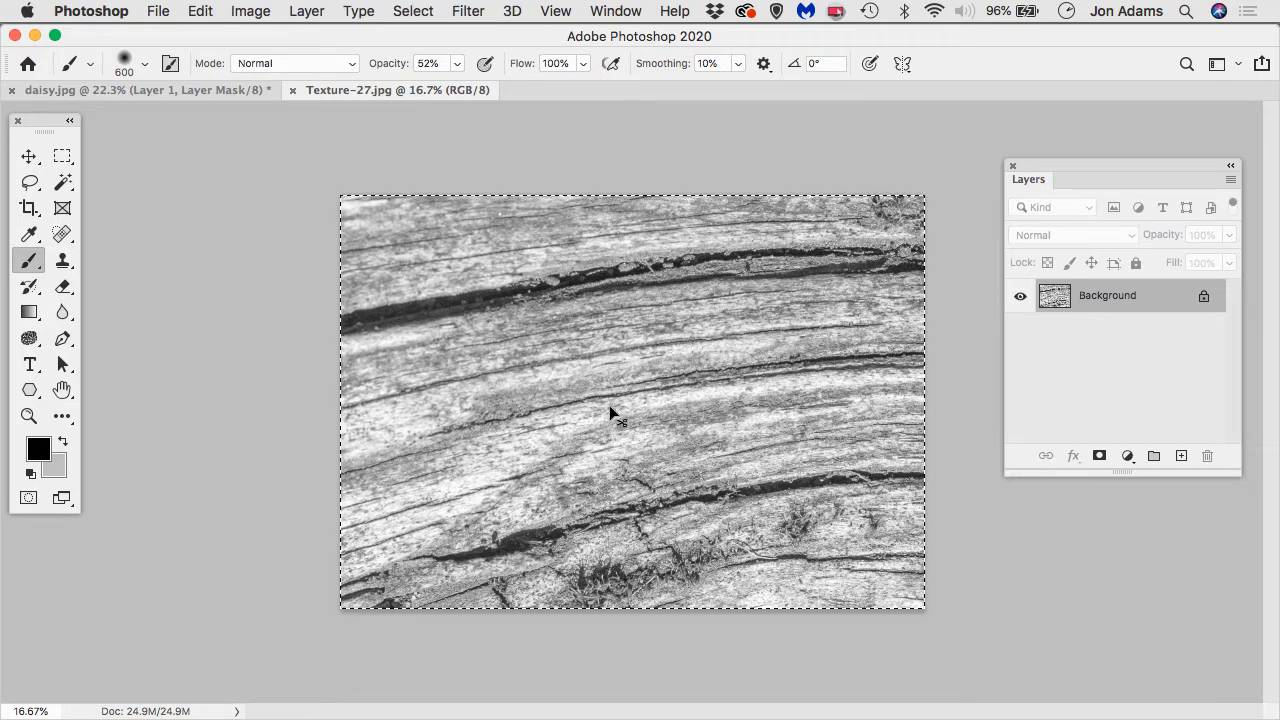
pyautogui.press('super+c')
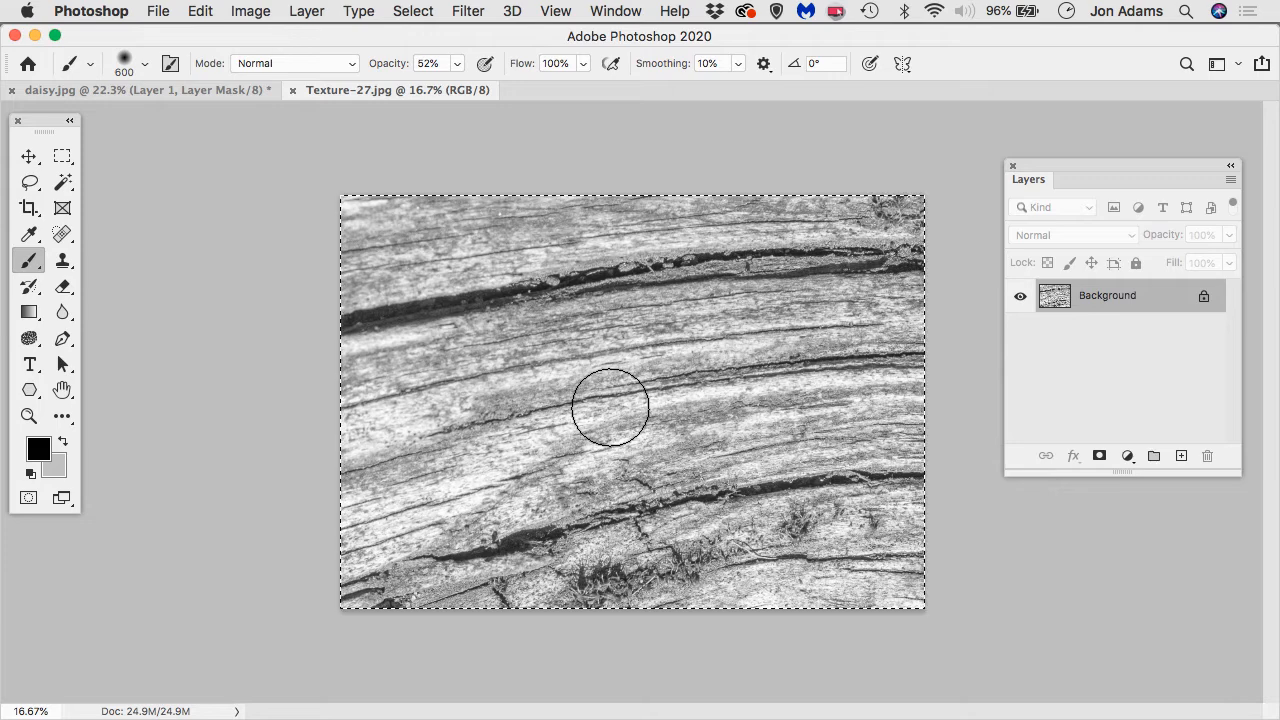
pyautogui.press('super+w')
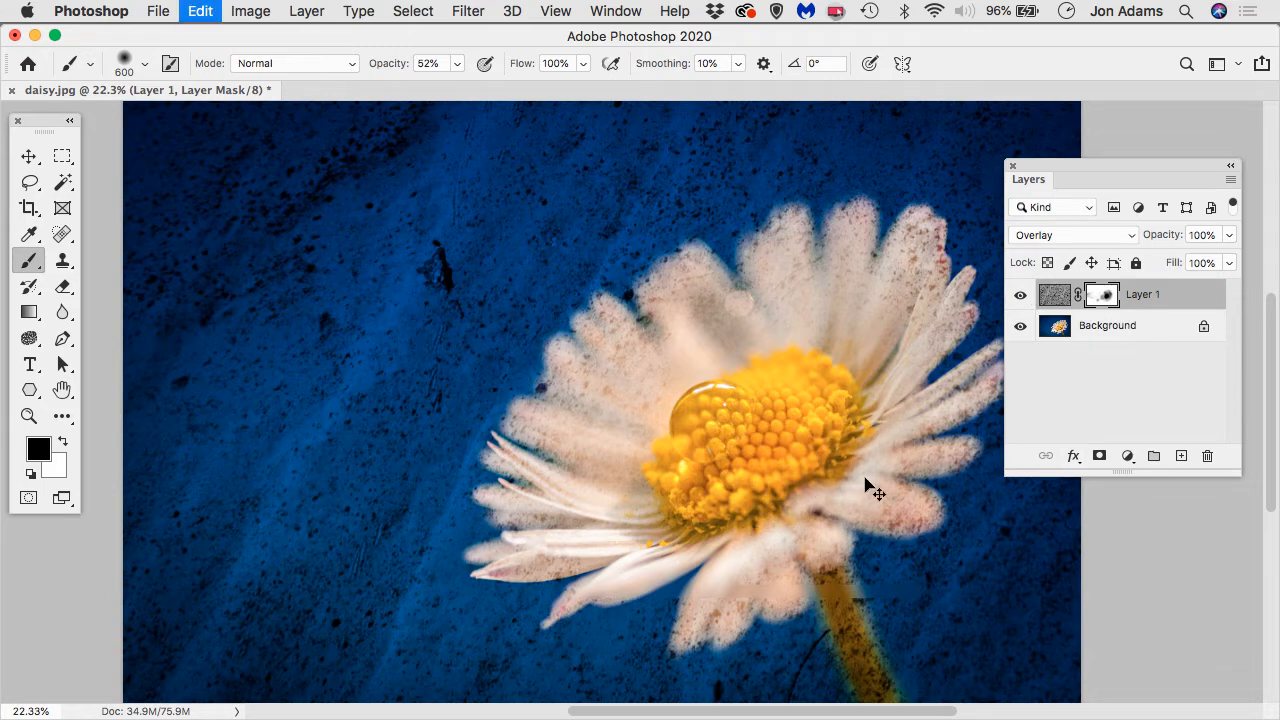
pyautogui.moveTo(867, 485); pyautogui.dragTo(867, 485)
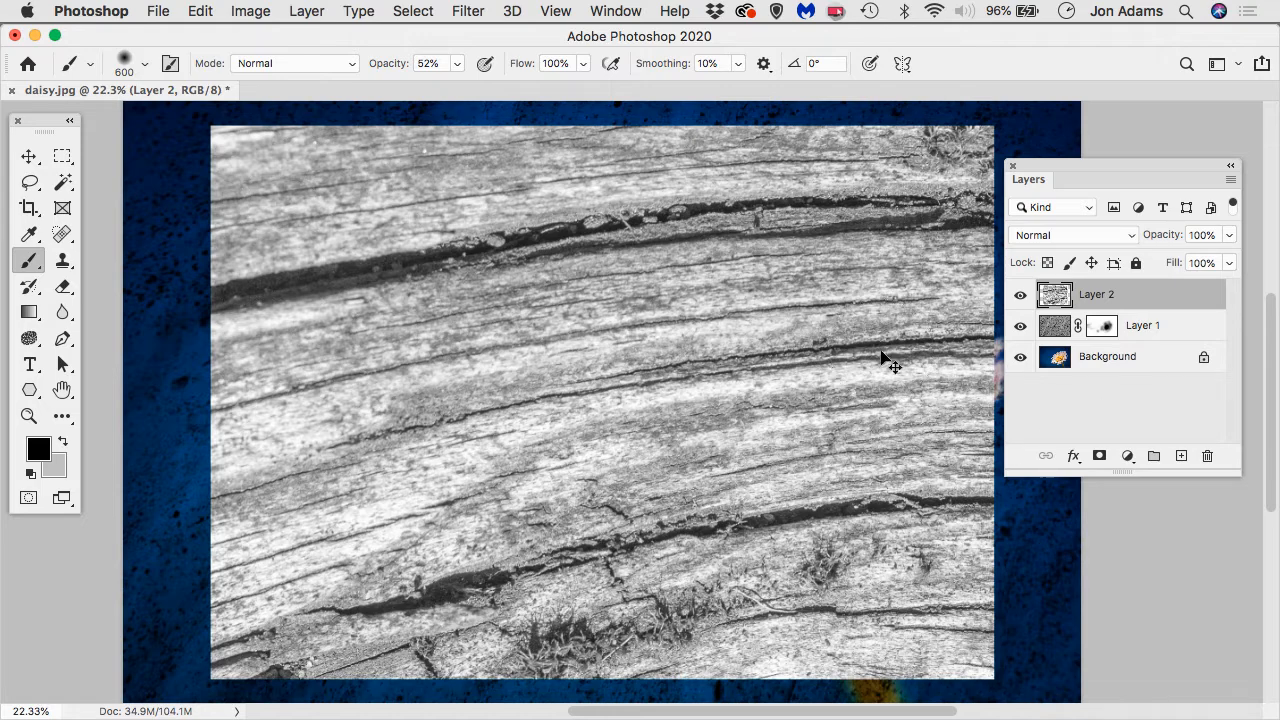
# - Scale the pasted wood texture up to about 124% so it covers the whole daisy photo
pyautogui.press('super+t')
pyautogui.scroll(-2, 895, 350)
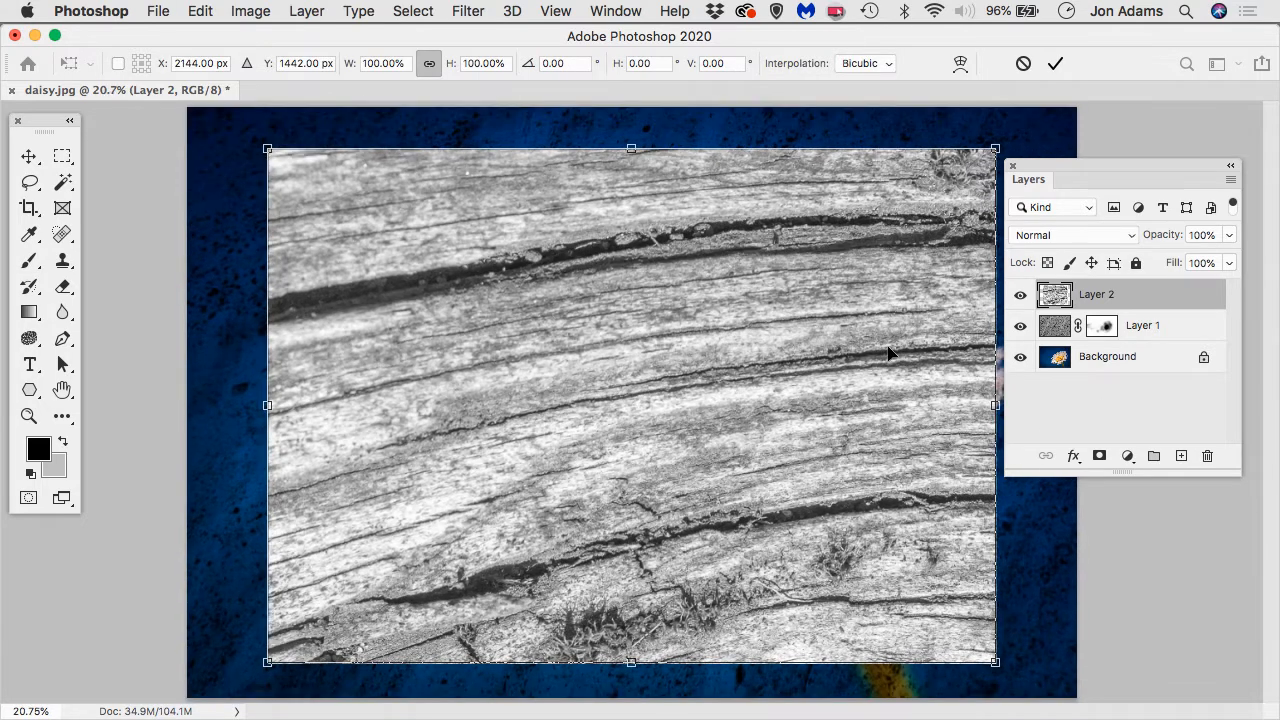
pyautogui.moveTo(977, 160); pyautogui.dragTo(1060, 104)
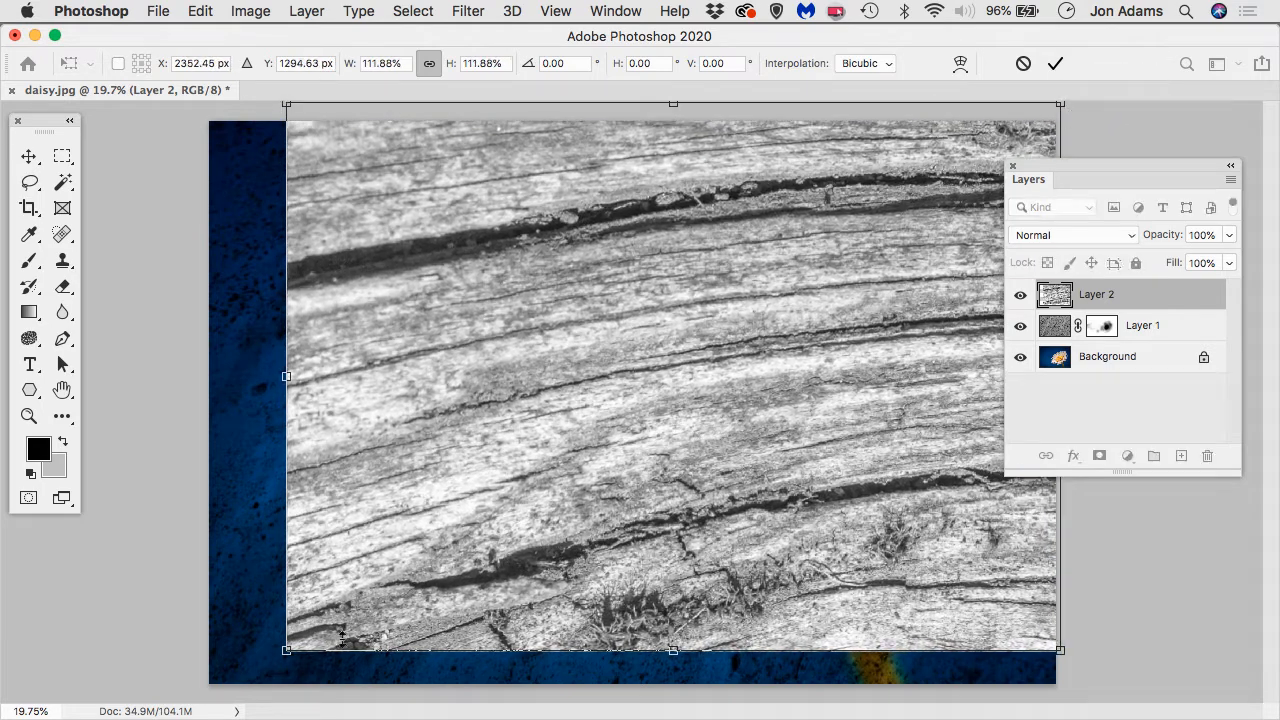
pyautogui.moveTo(286, 650); pyautogui.dragTo(201, 656)
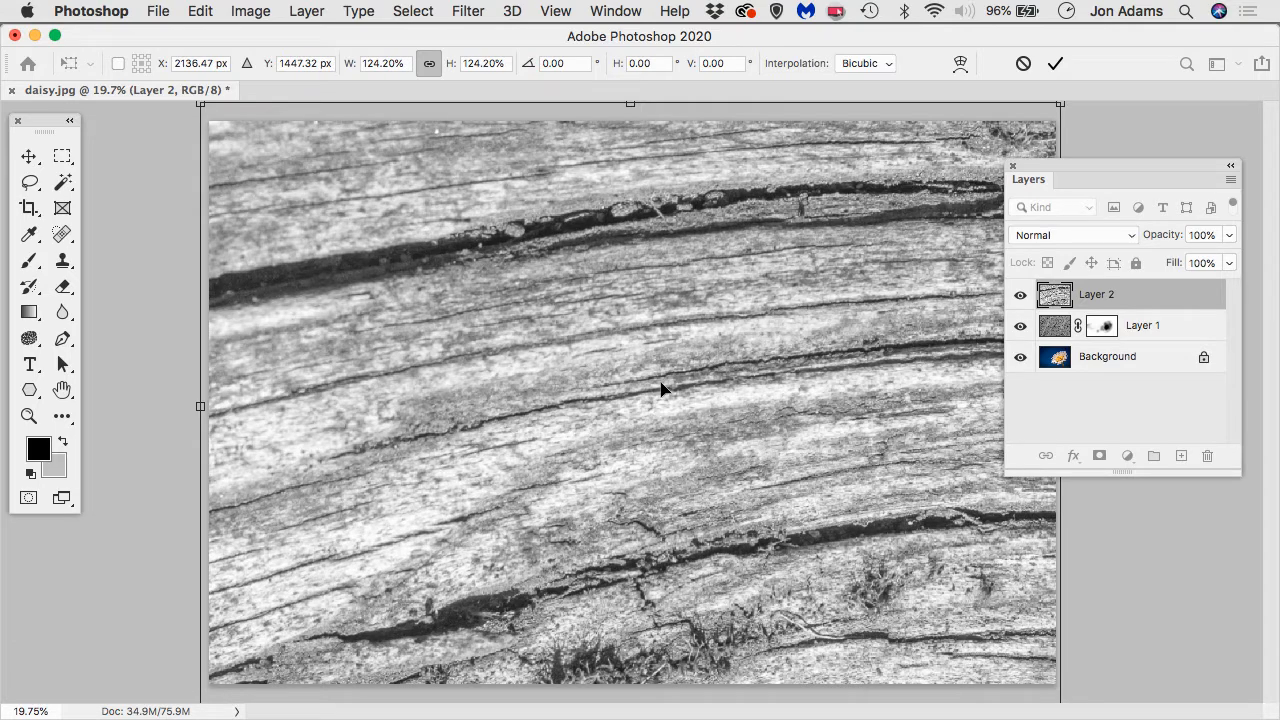
pyautogui.press('Return')
pyautogui.press('b')
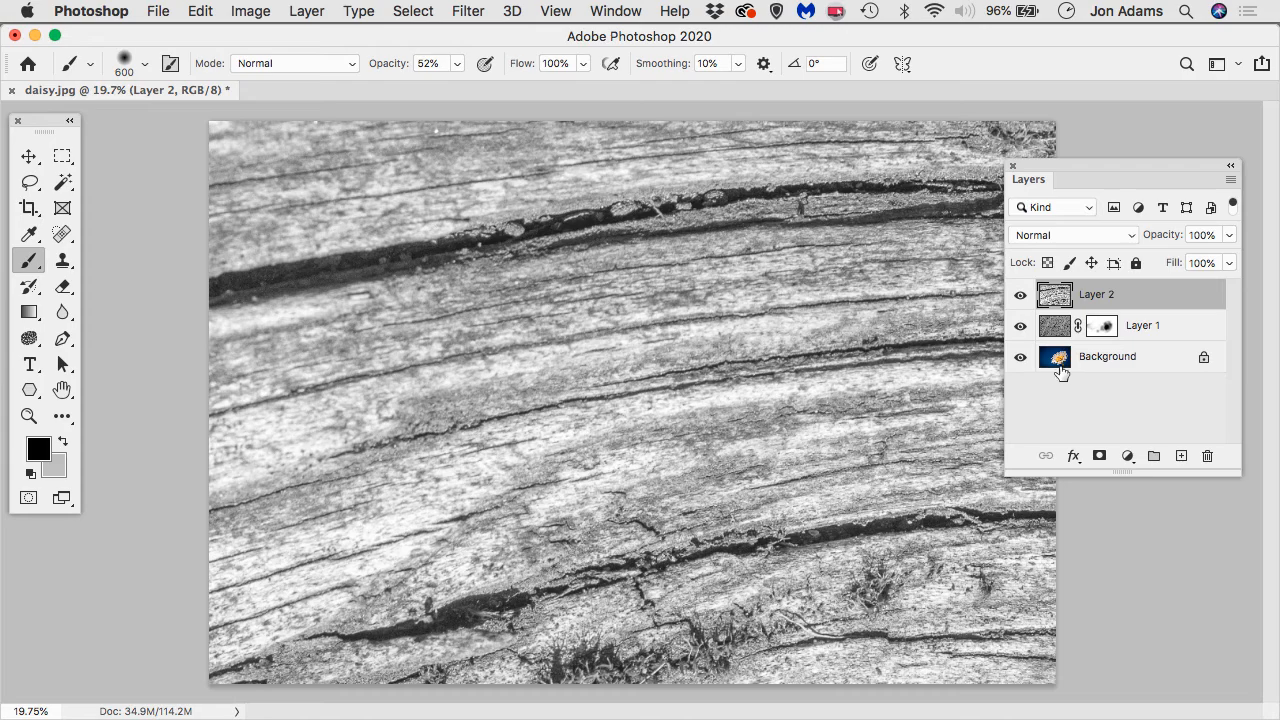
# - Set Layer 2's blend mode to Overlay and compare the image with the texture layers hidden and shown
pyautogui.click(1052, 234)
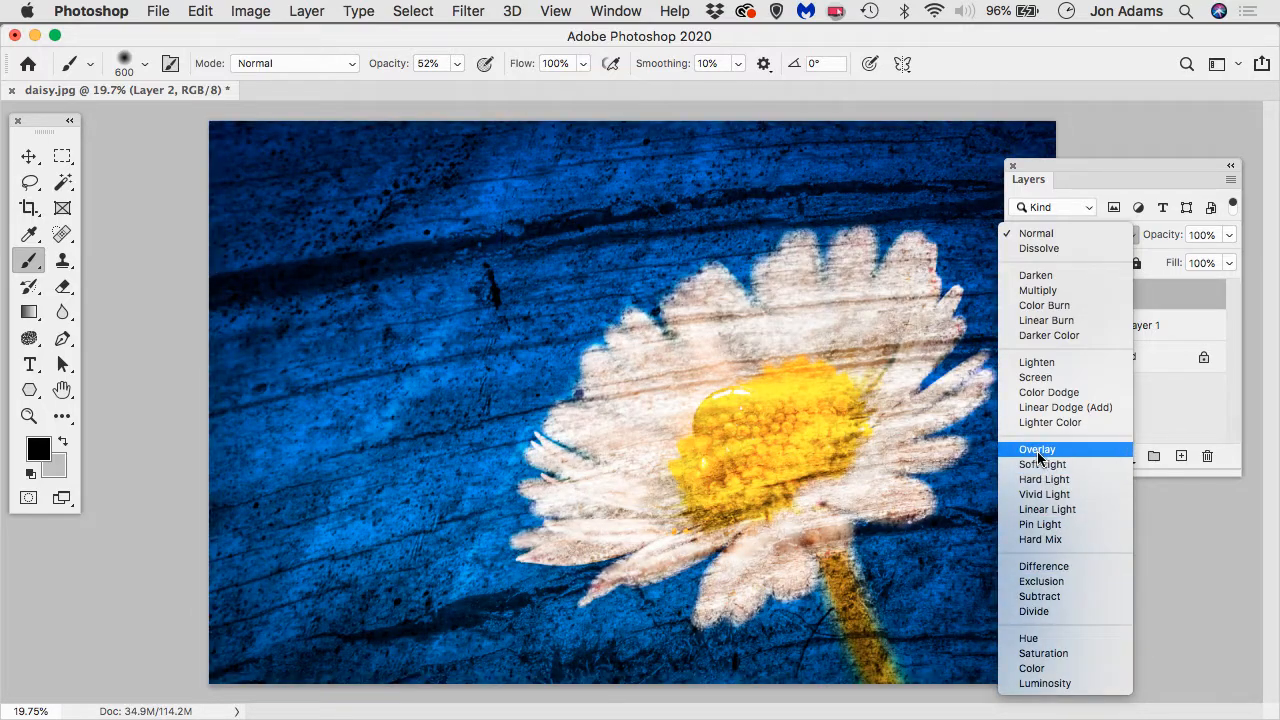
pyautogui.click(1037, 450)
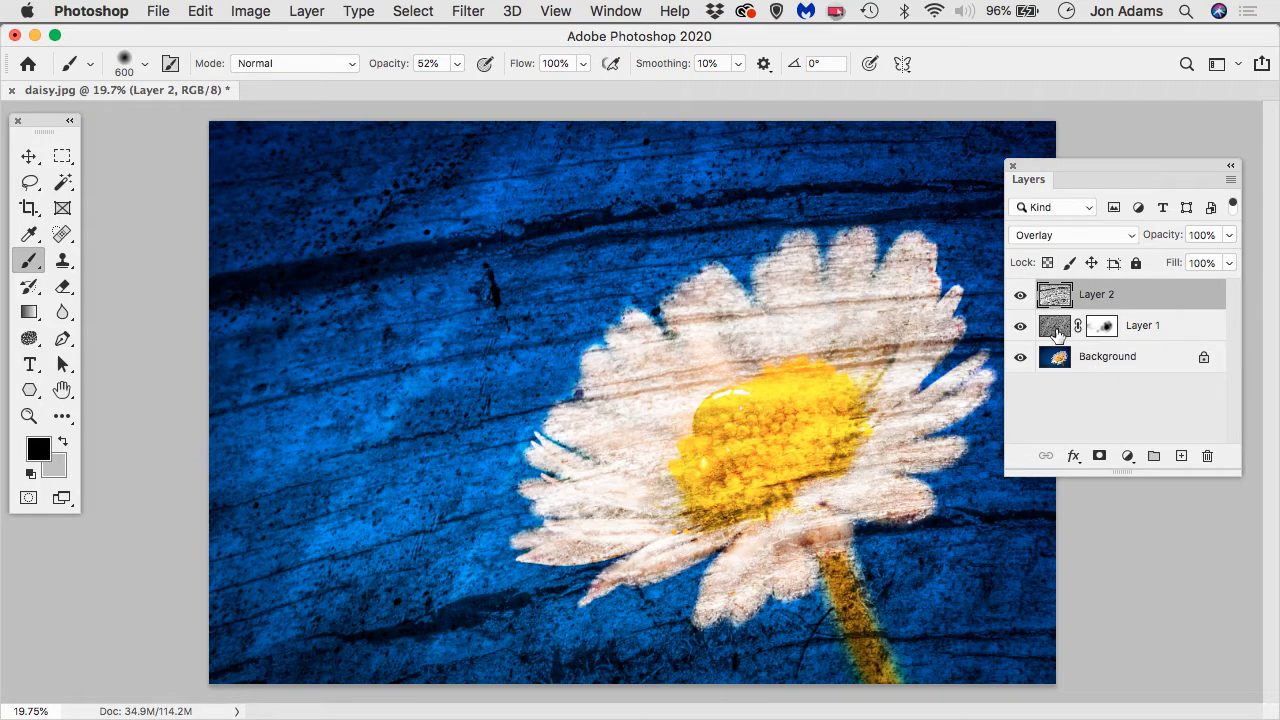
pyautogui.click(1019, 296)
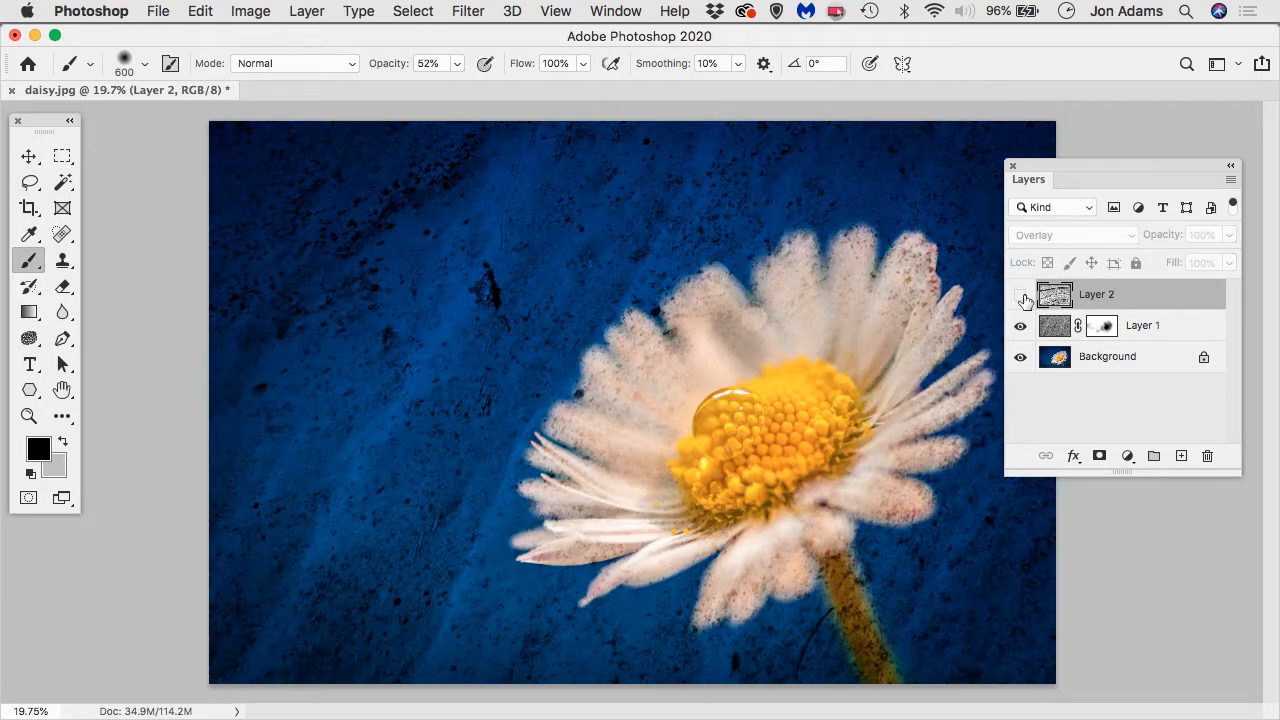
pyautogui.click(1020, 297)
pyautogui.click(1020, 326)
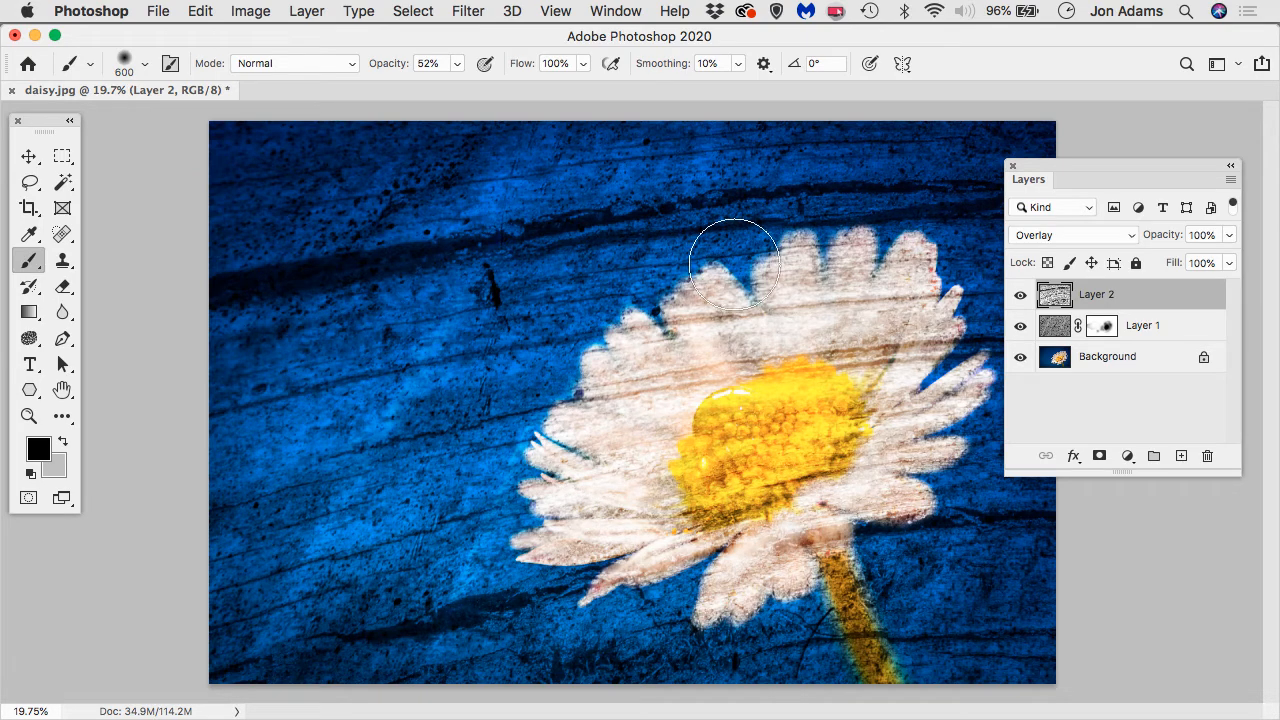
# - Enlarge the Layer 2 wood texture beyond the canvas edges and reposition it over the daisy photo
pyautogui.press('super+minus')
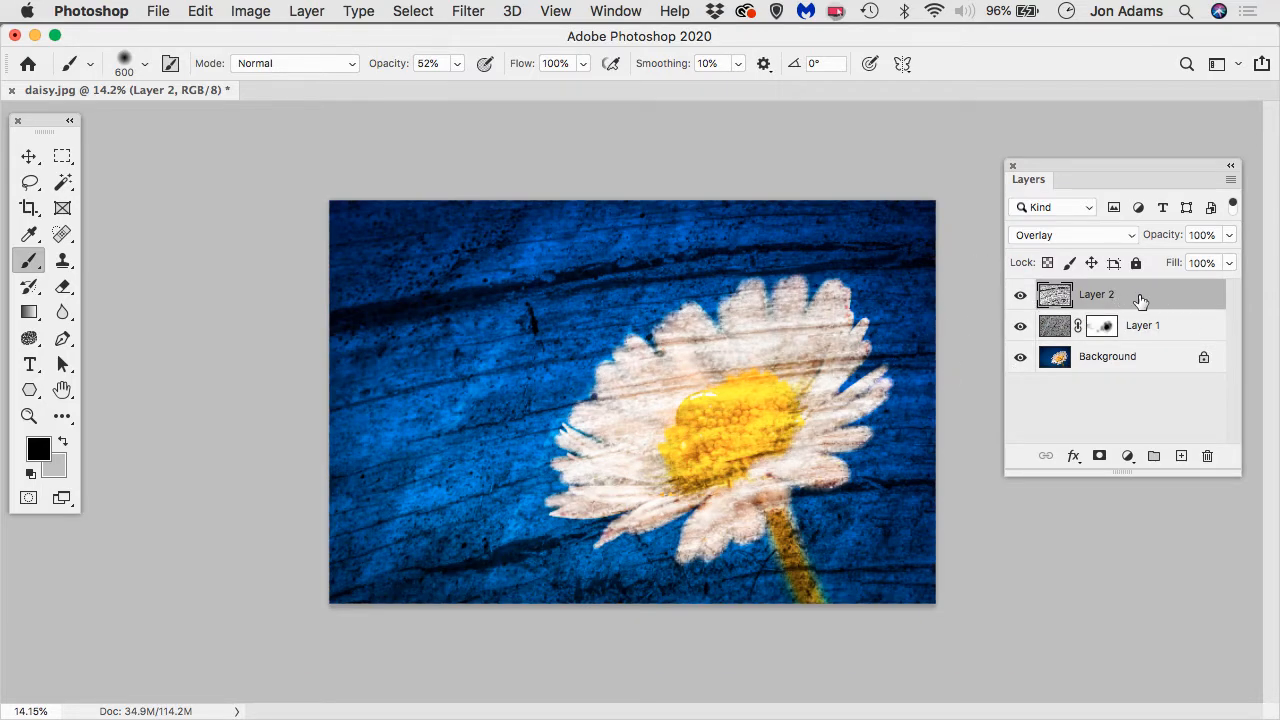
pyautogui.press('super+t')
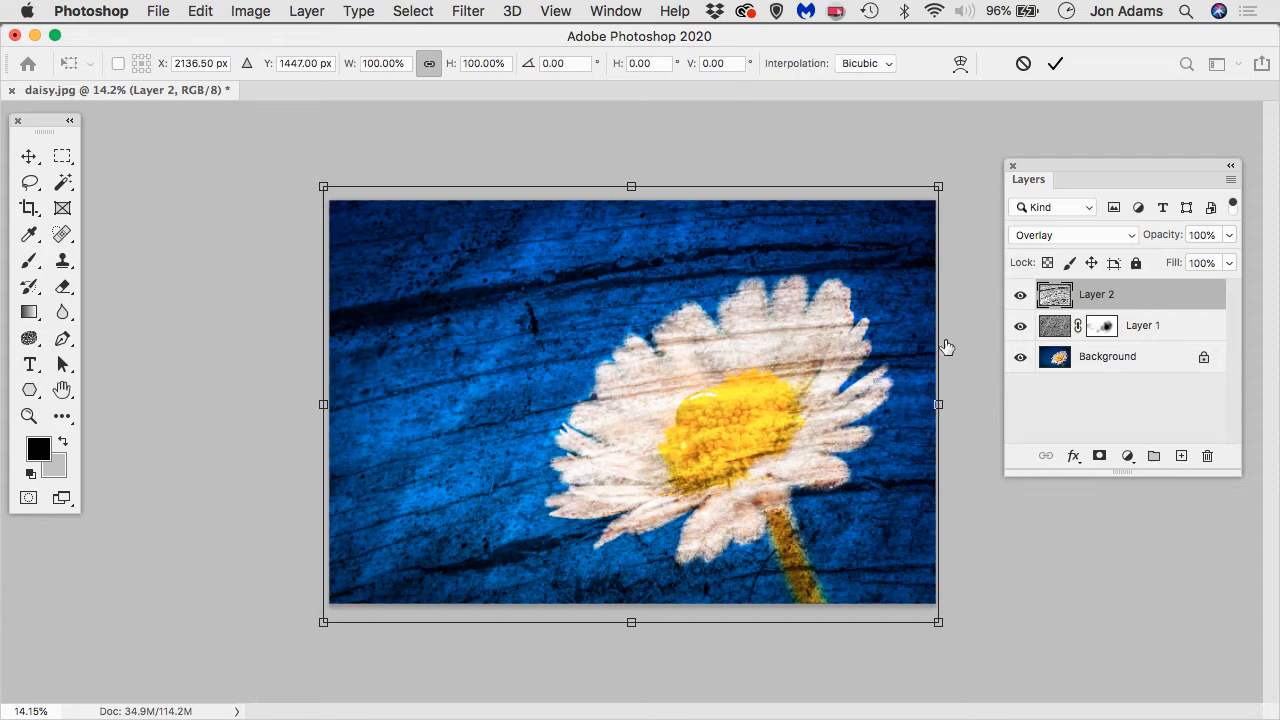
pyautogui.moveTo(322, 622); pyautogui.dragTo(228, 680)
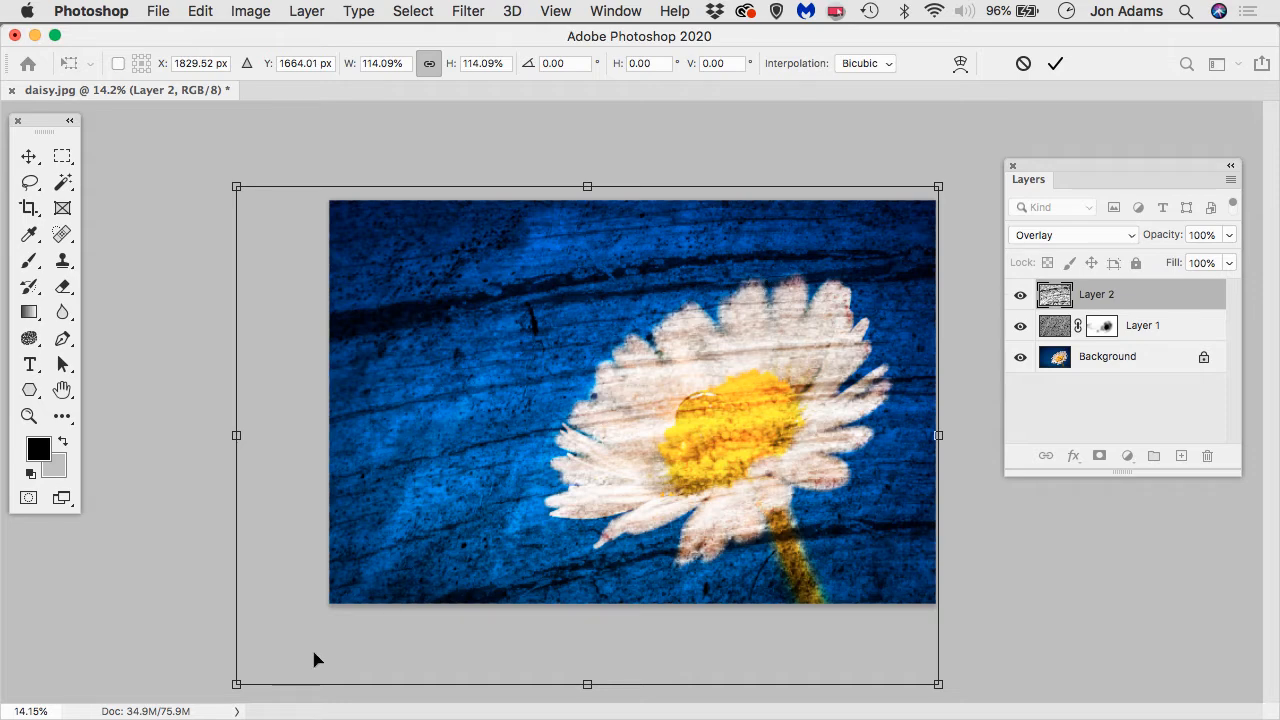
pyautogui.press('super+minus')
pyautogui.press('super+minus')
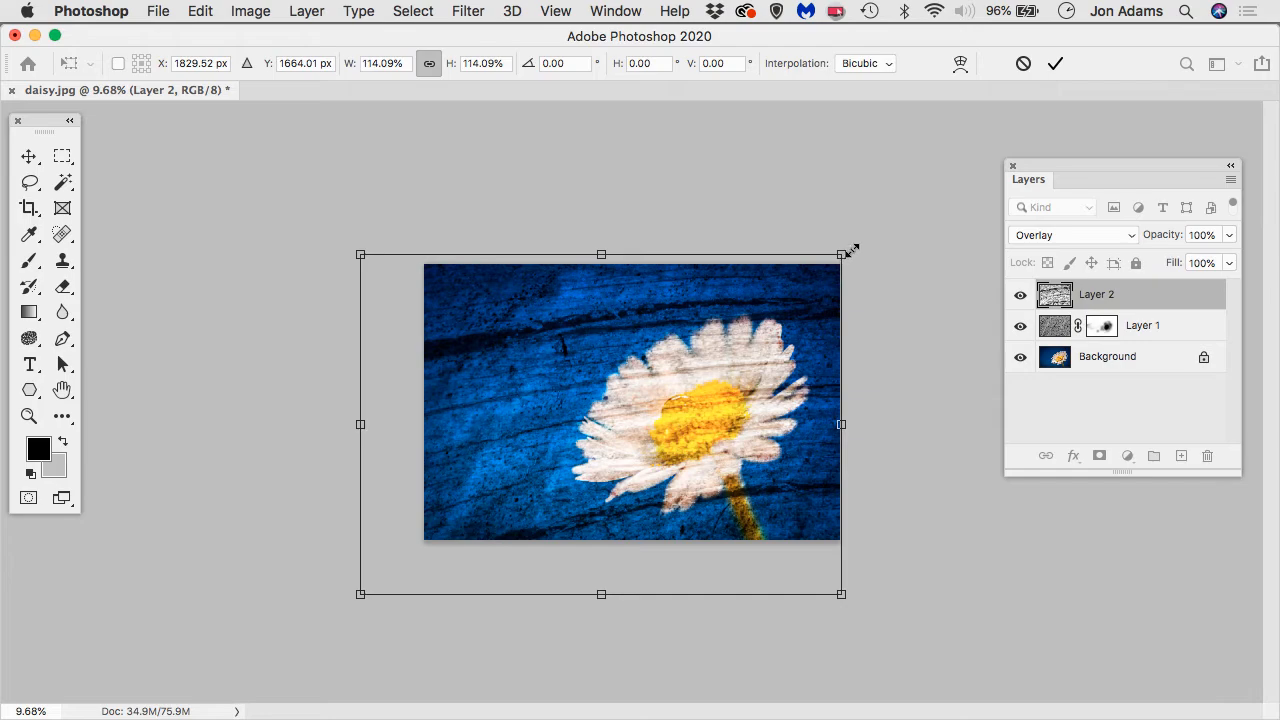
pyautogui.moveTo(849, 251); pyautogui.dragTo(900, 212)
pyautogui.moveTo(703, 403)
pyautogui.mouseDown()
pyautogui.moveTo(678, 430)
pyautogui.moveTo(683, 413)
pyautogui.mouseUp()
pyautogui.moveTo(343, 229); pyautogui.dragTo(382, 253)
pyautogui.moveTo(580, 428); pyautogui.dragTo(584, 422)
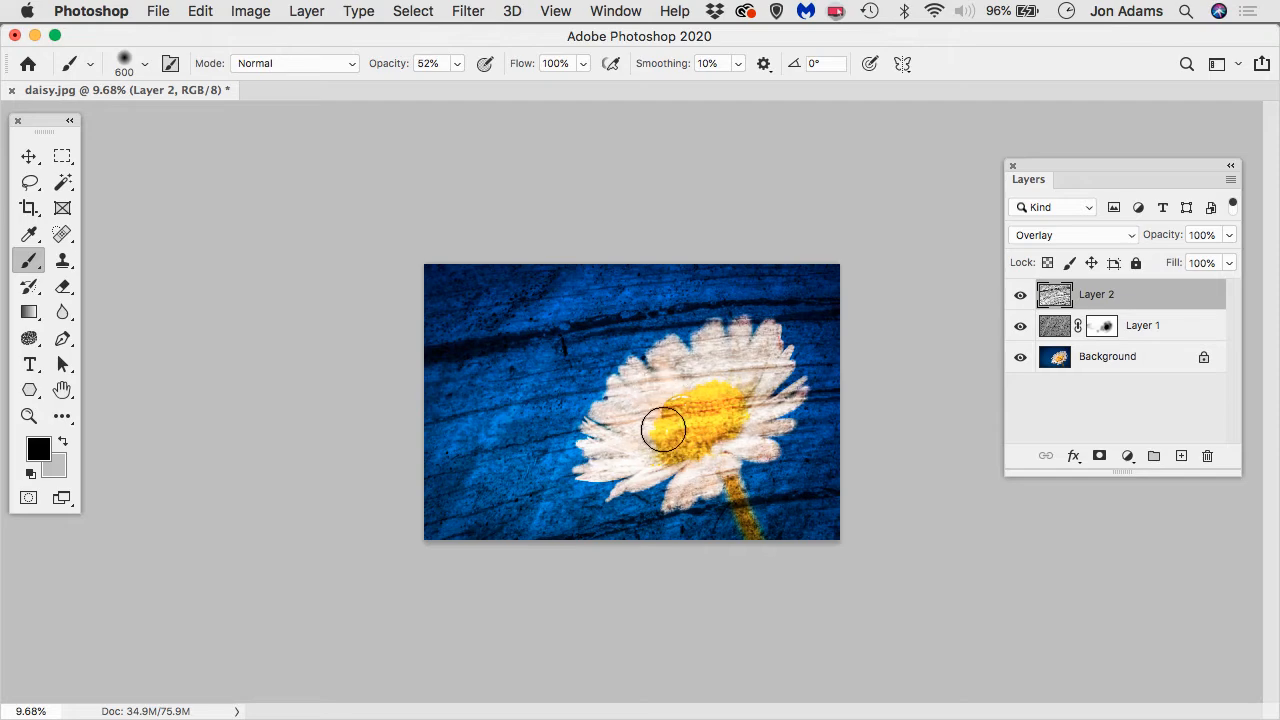
# - Add a layer mask to Layer 2 and paint black over the daisy's yellow center to hide the wood texture
pyautogui.scroll(5, 663, 437)
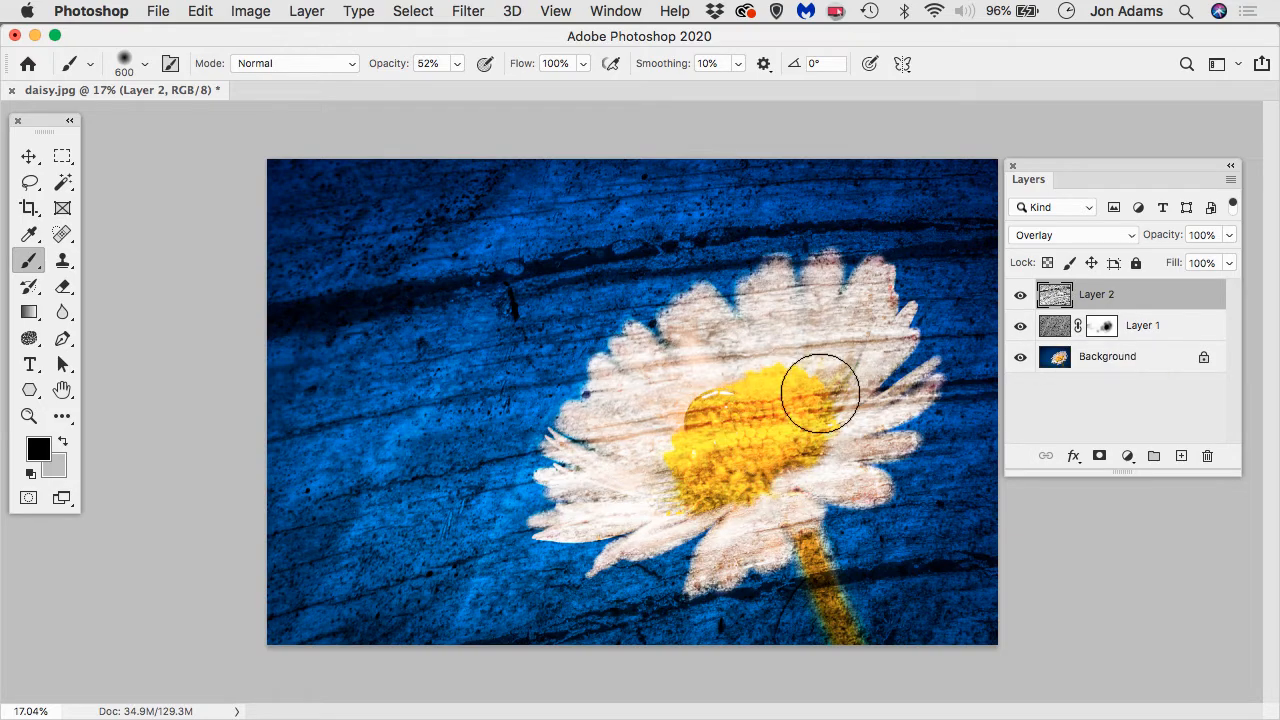
pyautogui.moveTo(733, 430)
pyautogui.mouseDown()
pyautogui.moveTo(763, 416)
pyautogui.moveTo(791, 357)
pyautogui.mouseUp()
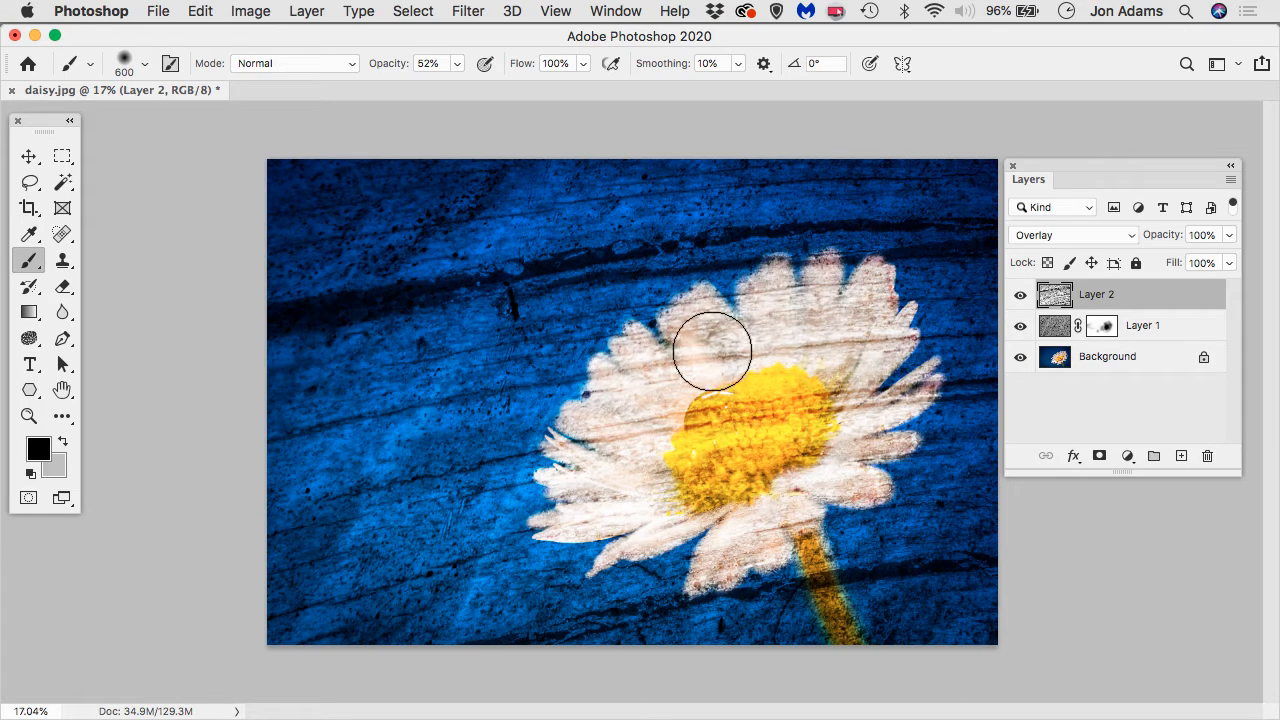
pyautogui.moveTo(736, 462)
pyautogui.mouseDown()
pyautogui.moveTo(794, 437)
pyautogui.moveTo(771, 423)
pyautogui.moveTo(751, 367)
pyautogui.mouseUp()
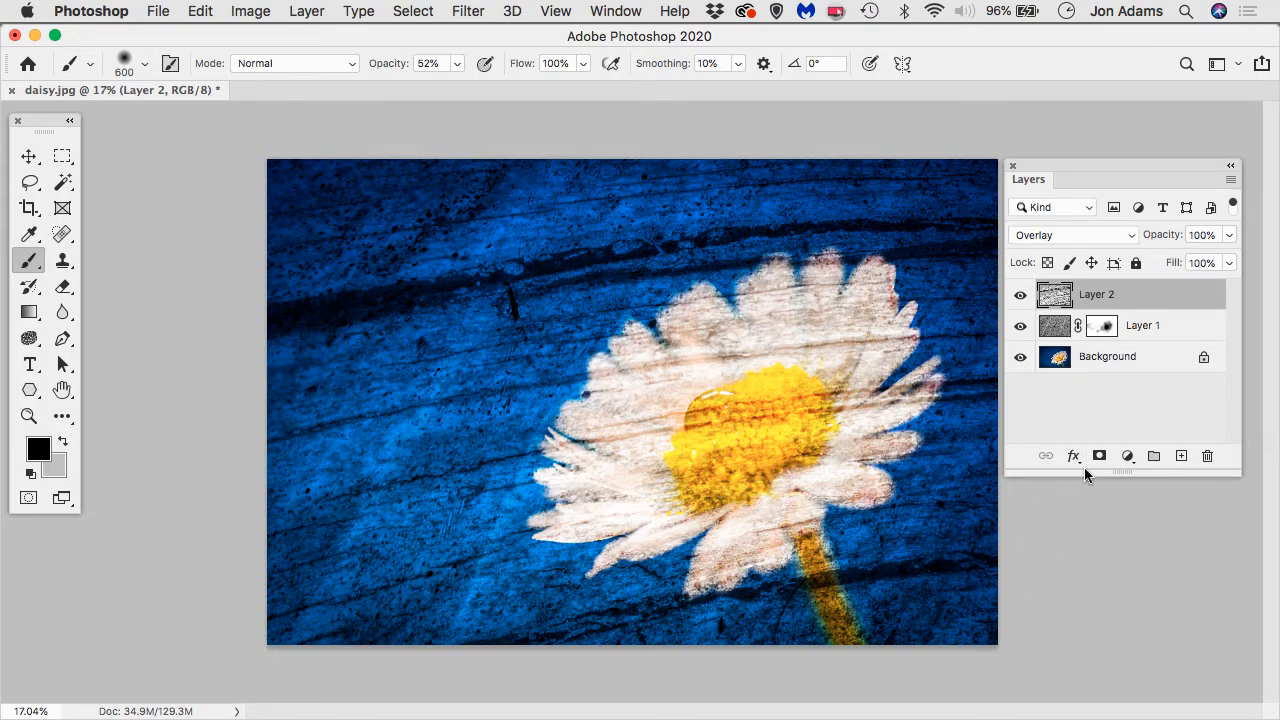
pyautogui.click(1099, 457)
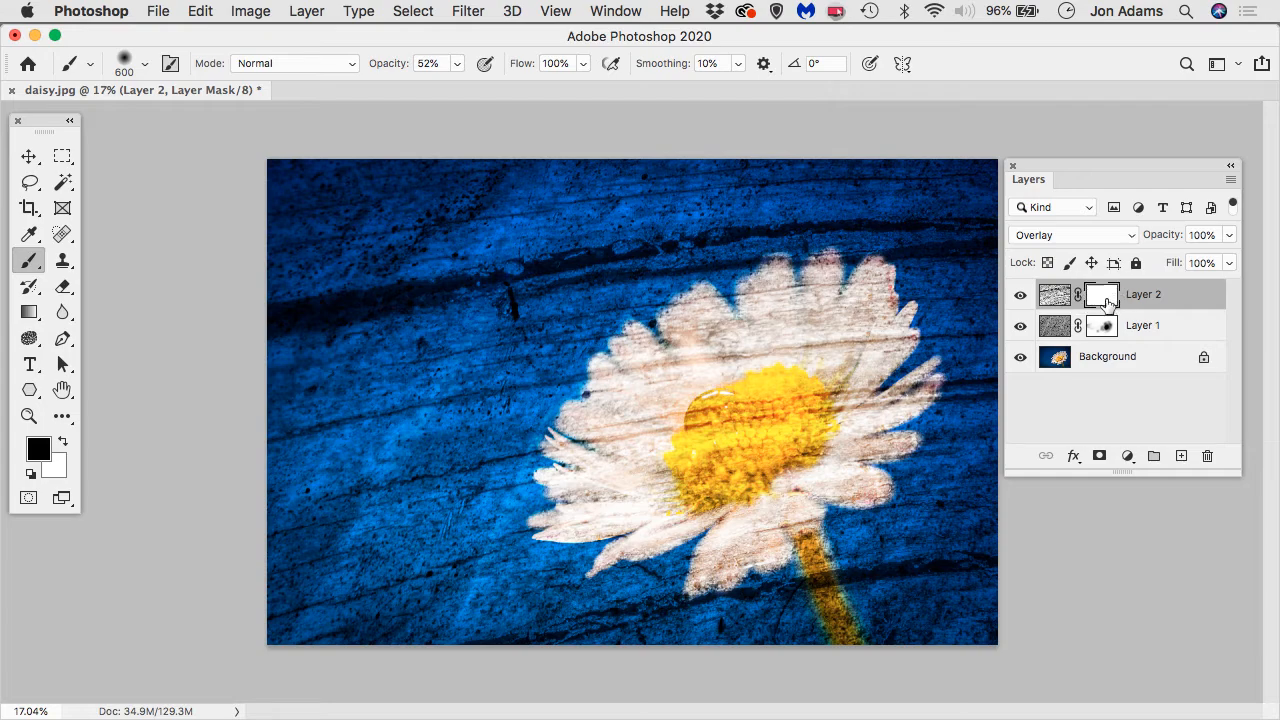
pyautogui.moveTo(757, 457)
pyautogui.mouseDown()
pyautogui.moveTo(809, 419)
pyautogui.moveTo(725, 472)
pyautogui.moveTo(714, 463)
pyautogui.moveTo(746, 474)
pyautogui.moveTo(797, 425)
pyautogui.mouseUp()
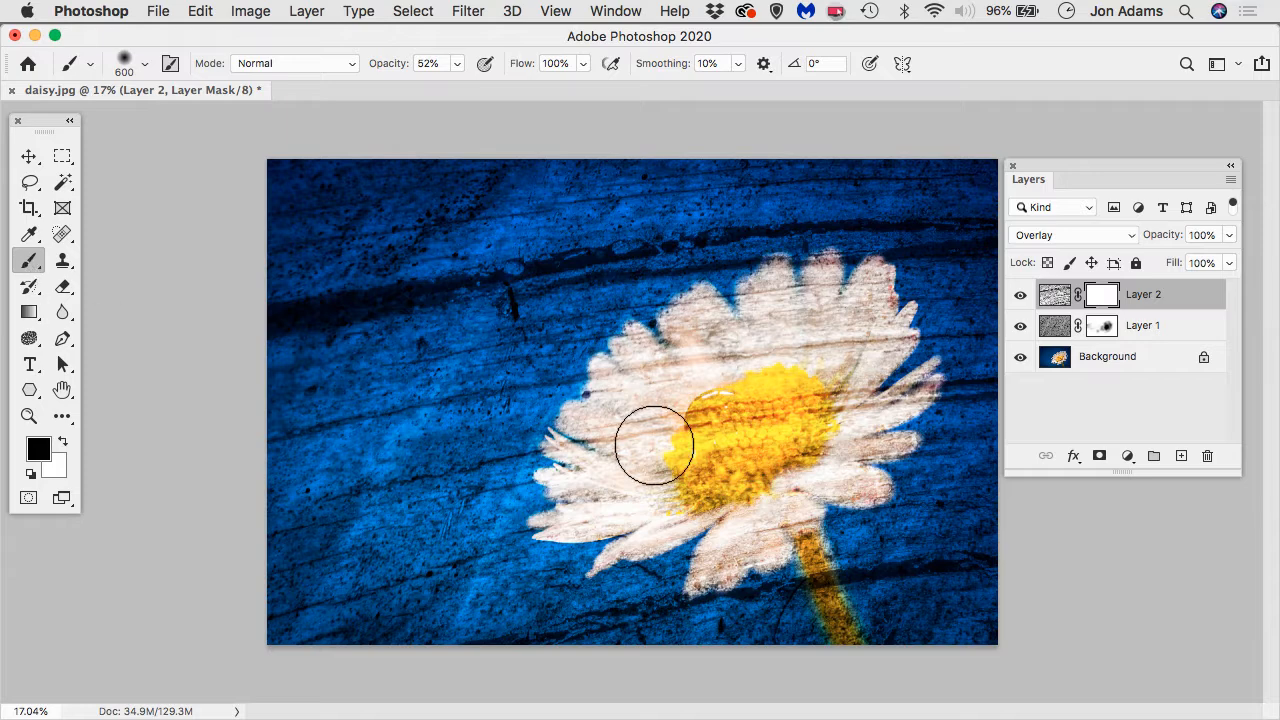
pyautogui.click(747, 422)
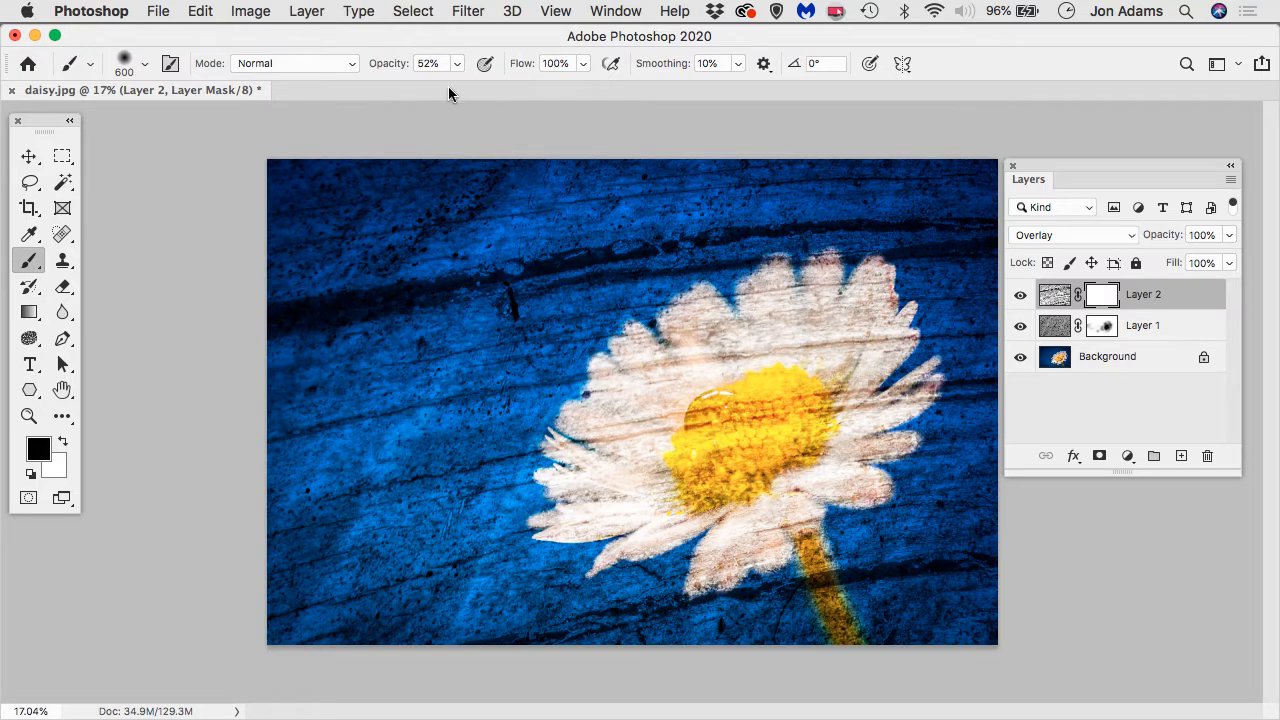
pyautogui.moveTo(845, 379)
pyautogui.mouseDown()
pyautogui.moveTo(804, 430)
pyautogui.moveTo(770, 403)
pyautogui.moveTo(738, 419)
pyautogui.moveTo(743, 401)
pyautogui.moveTo(704, 462)
pyautogui.moveTo(769, 435)
pyautogui.moveTo(776, 403)
pyautogui.mouseUp()
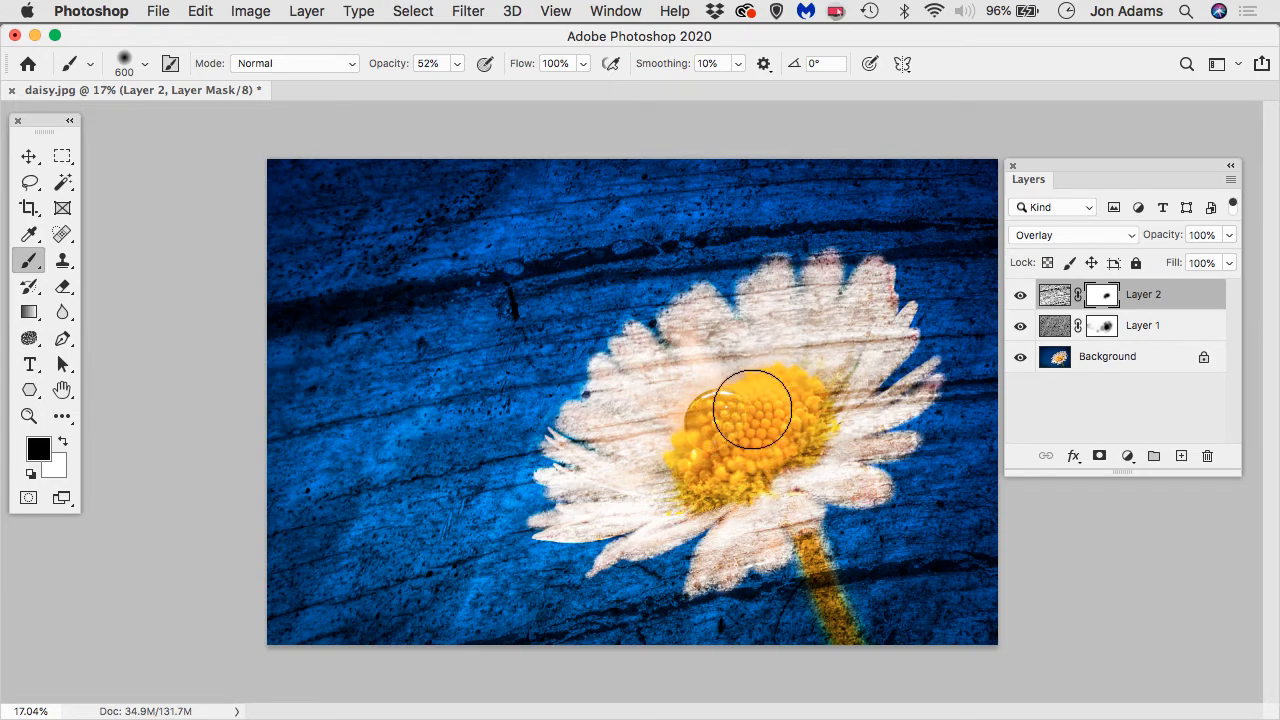
# - Paint black at 24% brush opacity over the petals on the Layer 2 mask, and compare with the texture layers hidden
pyautogui.click(456, 64)
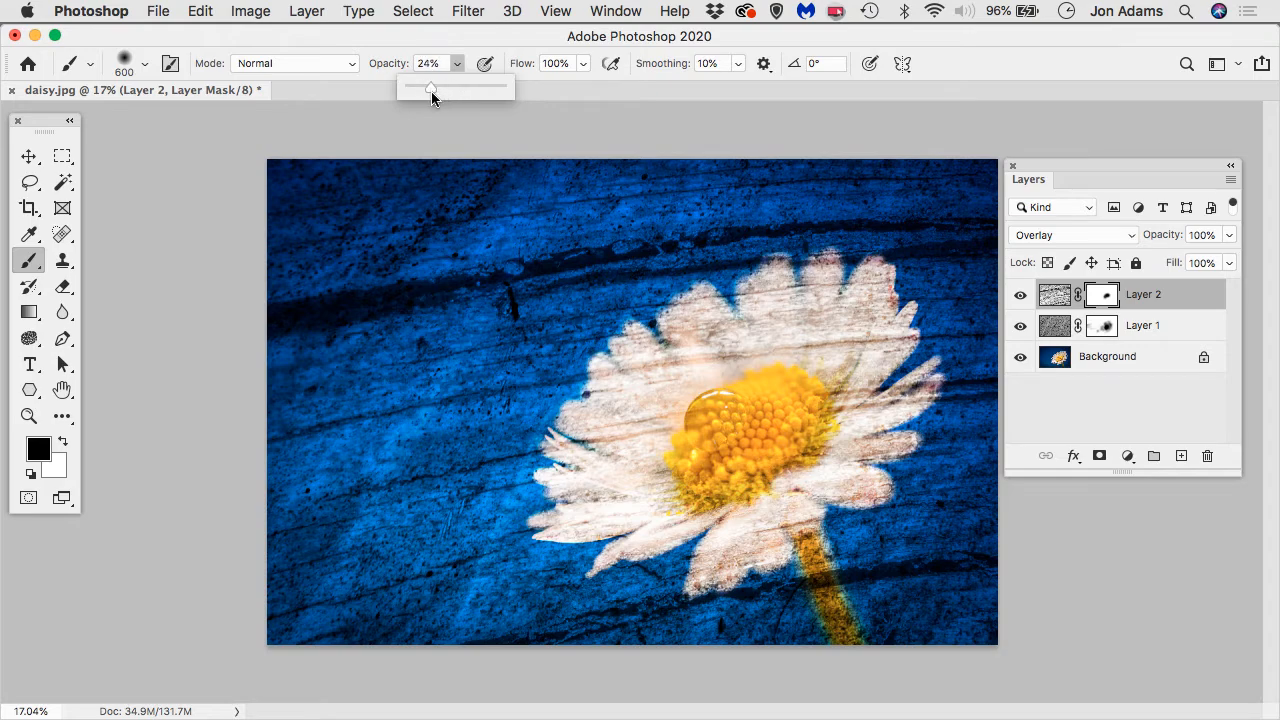
pyautogui.moveTo(805, 339)
pyautogui.mouseDown()
pyautogui.moveTo(767, 328)
pyautogui.moveTo(705, 404)
pyautogui.moveTo(732, 350)
pyautogui.moveTo(674, 442)
pyautogui.moveTo(679, 374)
pyautogui.moveTo(672, 438)
pyautogui.moveTo(611, 437)
pyautogui.moveTo(653, 434)
pyautogui.moveTo(610, 462)
pyautogui.moveTo(630, 429)
pyautogui.moveTo(738, 499)
pyautogui.moveTo(694, 490)
pyautogui.moveTo(726, 474)
pyautogui.moveTo(791, 505)
pyautogui.moveTo(812, 491)
pyautogui.moveTo(736, 551)
pyautogui.moveTo(861, 436)
pyautogui.moveTo(846, 438)
pyautogui.moveTo(834, 353)
pyautogui.moveTo(730, 328)
pyautogui.moveTo(735, 337)
pyautogui.moveTo(638, 375)
pyautogui.moveTo(657, 356)
pyautogui.moveTo(587, 482)
pyautogui.moveTo(583, 471)
pyautogui.moveTo(712, 513)
pyautogui.moveTo(879, 359)
pyautogui.moveTo(859, 371)
pyautogui.moveTo(837, 324)
pyautogui.moveTo(710, 329)
pyautogui.moveTo(630, 407)
pyautogui.moveTo(646, 416)
pyautogui.moveTo(600, 523)
pyautogui.mouseUp()
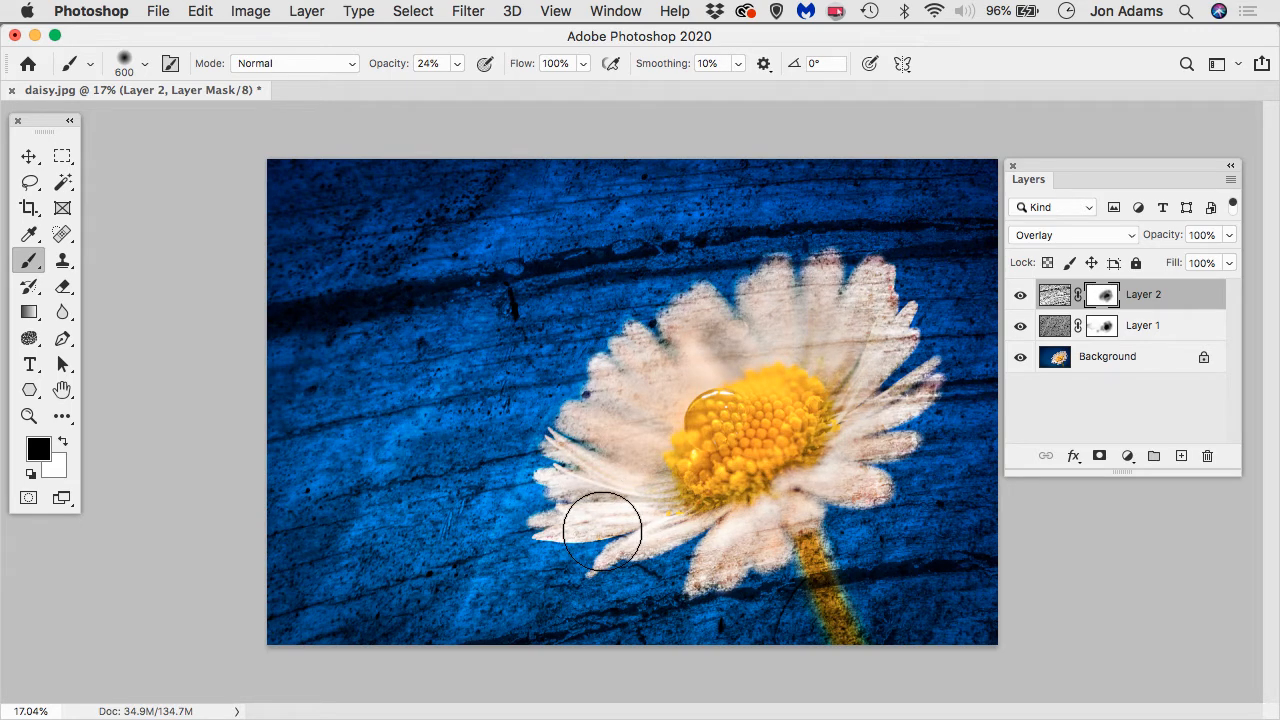
pyautogui.click(1020, 297)
pyautogui.click(1020, 295)
pyautogui.click(1020, 326)
pyautogui.click(1020, 326)
pyautogui.click(1020, 297)
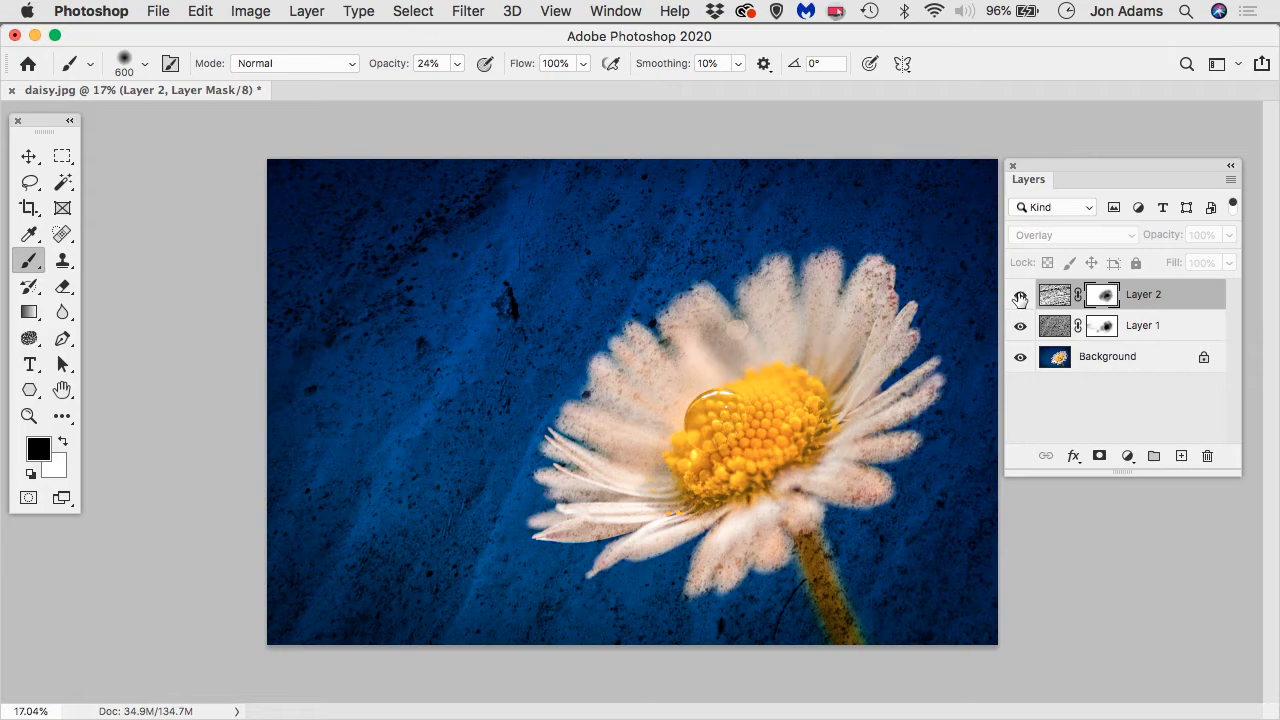
pyautogui.click(1020, 297)
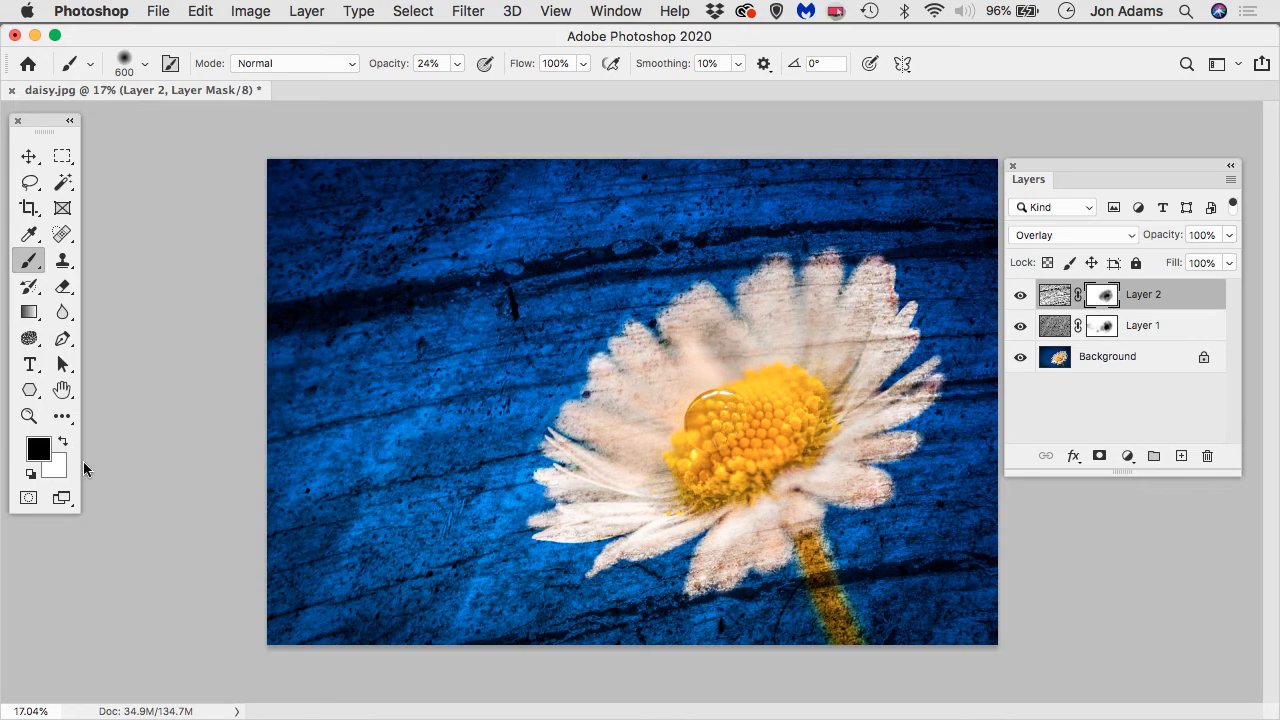
# - Paint white on the Layer 2 mask to bring texture back over the petals, and compare with both texture layers hidden
pyautogui.click(62, 442)
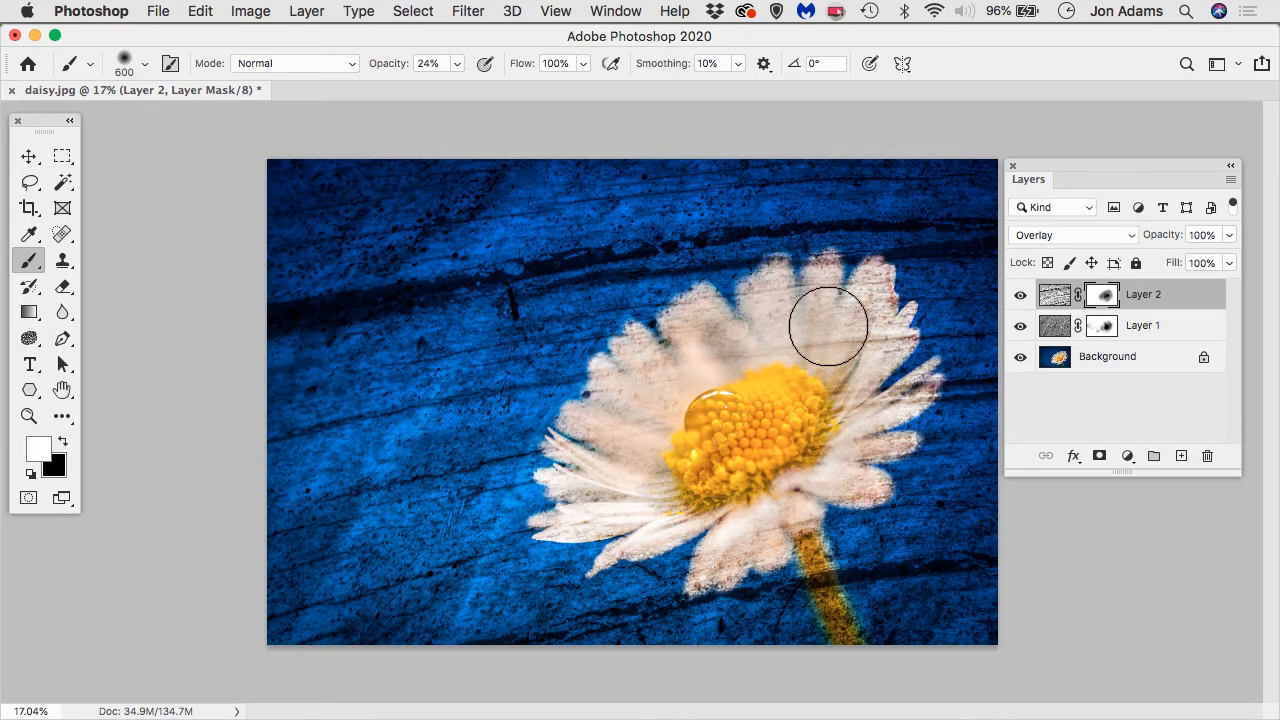
pyautogui.moveTo(771, 324)
pyautogui.mouseDown()
pyautogui.moveTo(693, 344)
pyautogui.moveTo(626, 409)
pyautogui.moveTo(672, 366)
pyautogui.moveTo(637, 395)
pyautogui.moveTo(656, 383)
pyautogui.moveTo(612, 461)
pyautogui.moveTo(680, 354)
pyautogui.moveTo(735, 477)
pyautogui.moveTo(796, 370)
pyautogui.moveTo(871, 335)
pyautogui.moveTo(862, 404)
pyautogui.moveTo(882, 388)
pyautogui.moveTo(786, 329)
pyautogui.moveTo(643, 363)
pyautogui.moveTo(563, 459)
pyautogui.moveTo(654, 547)
pyautogui.moveTo(868, 536)
pyautogui.moveTo(857, 295)
pyautogui.moveTo(650, 315)
pyautogui.moveTo(572, 493)
pyautogui.moveTo(651, 531)
pyautogui.mouseUp()
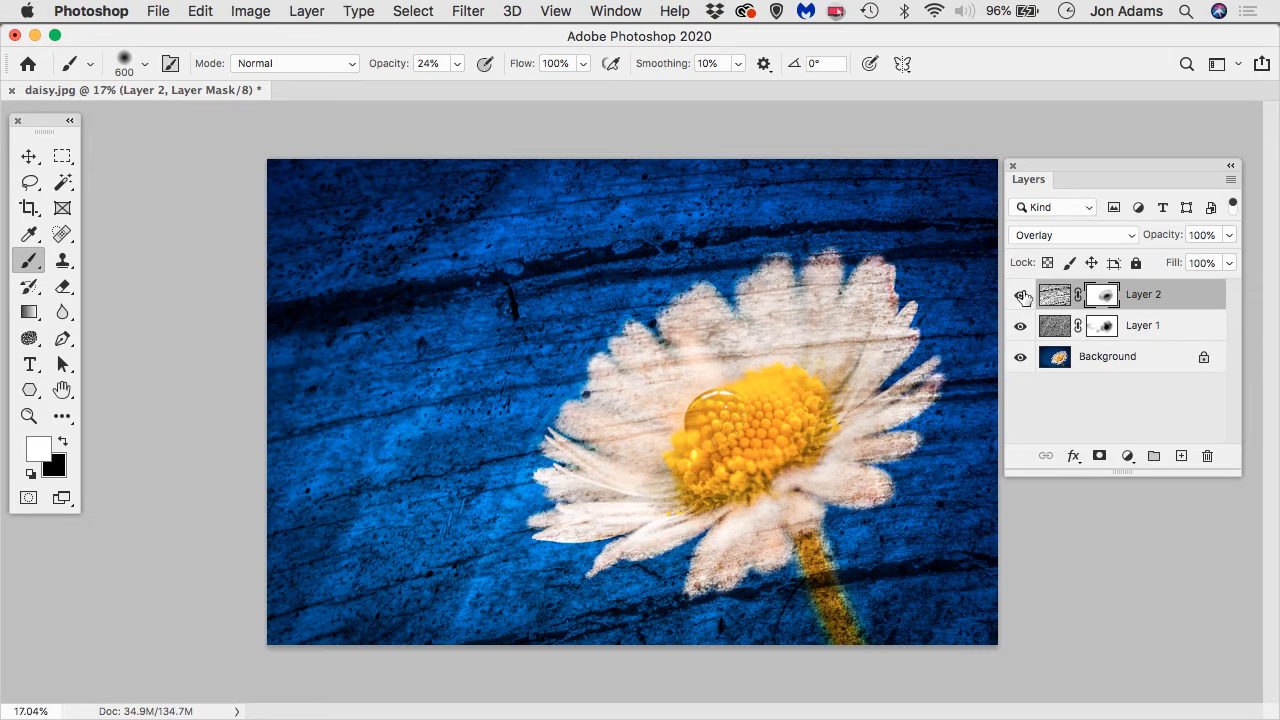
pyautogui.moveTo(1021, 296); pyautogui.dragTo(1021, 330)
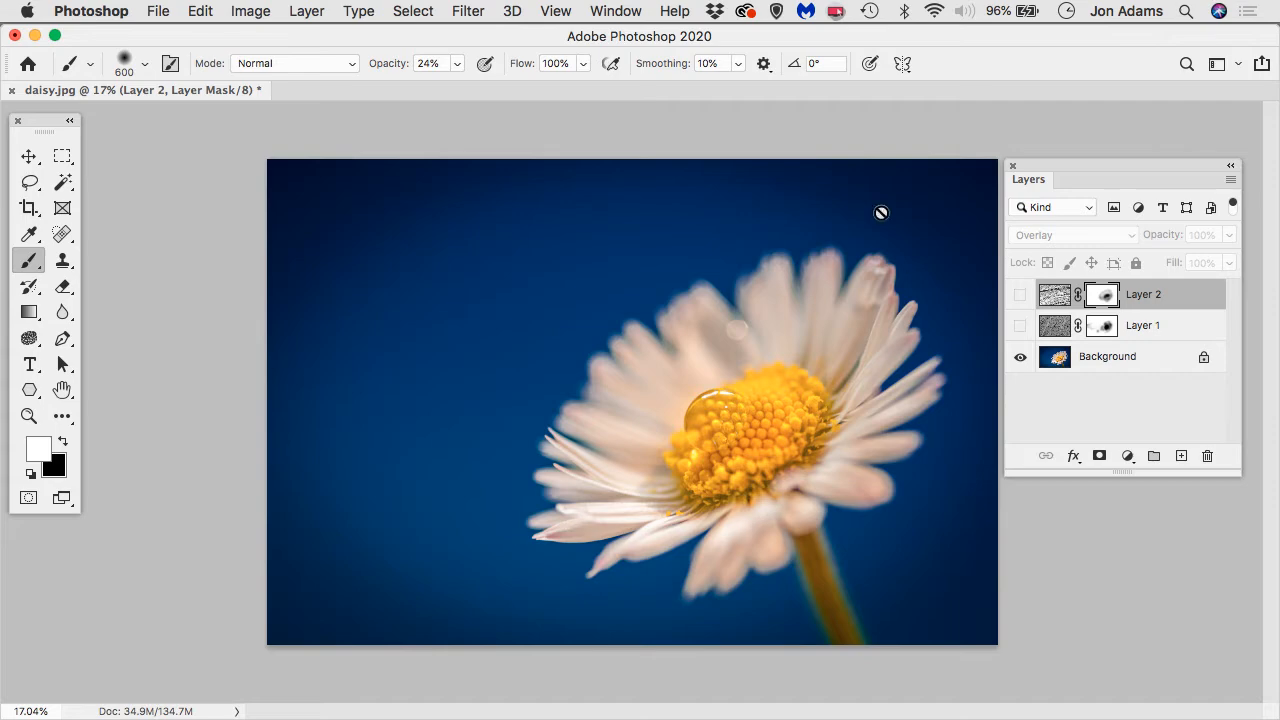
pyautogui.click(1020, 327)
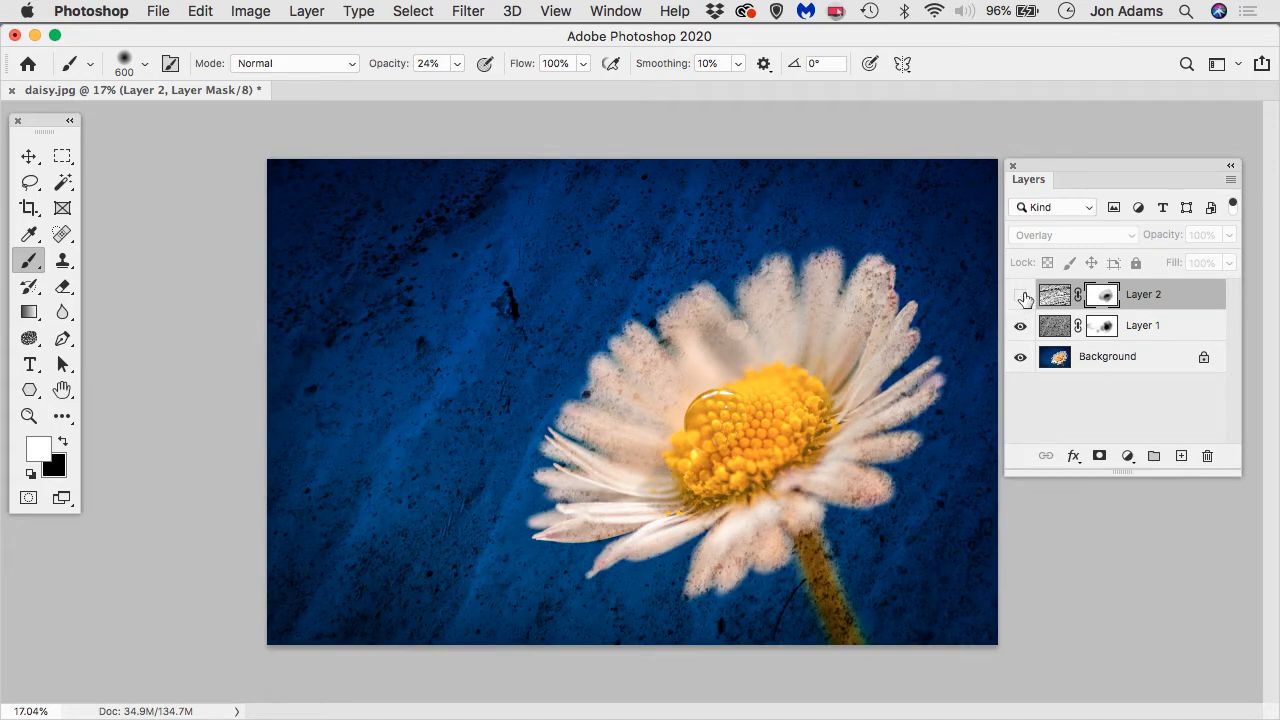
pyautogui.click(1021, 296)
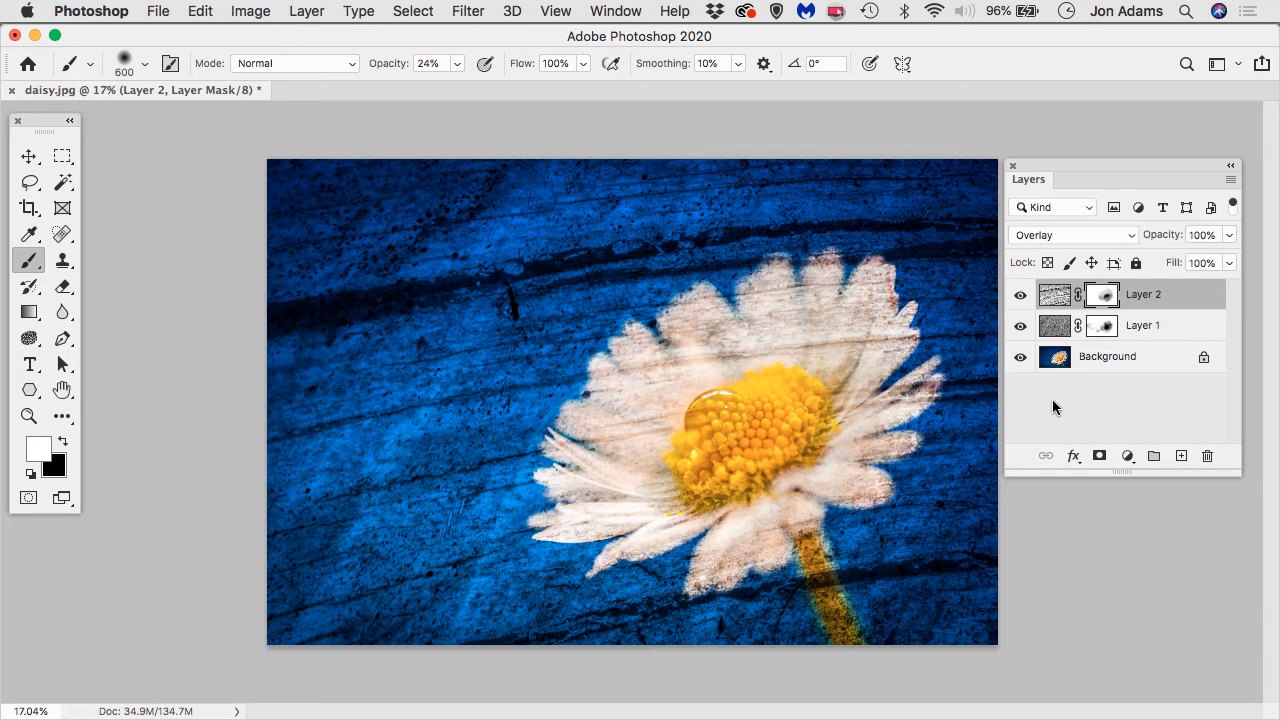
pyautogui.click(160, 11)
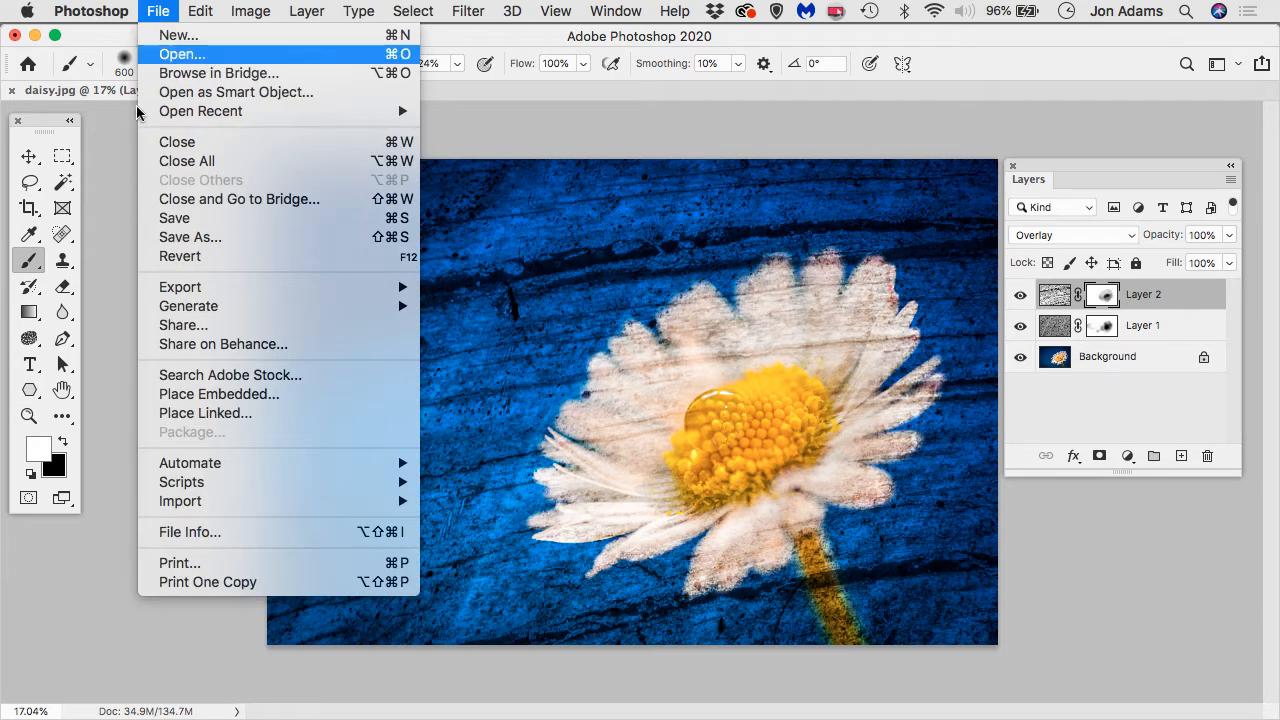
pyautogui.click(195, 238)
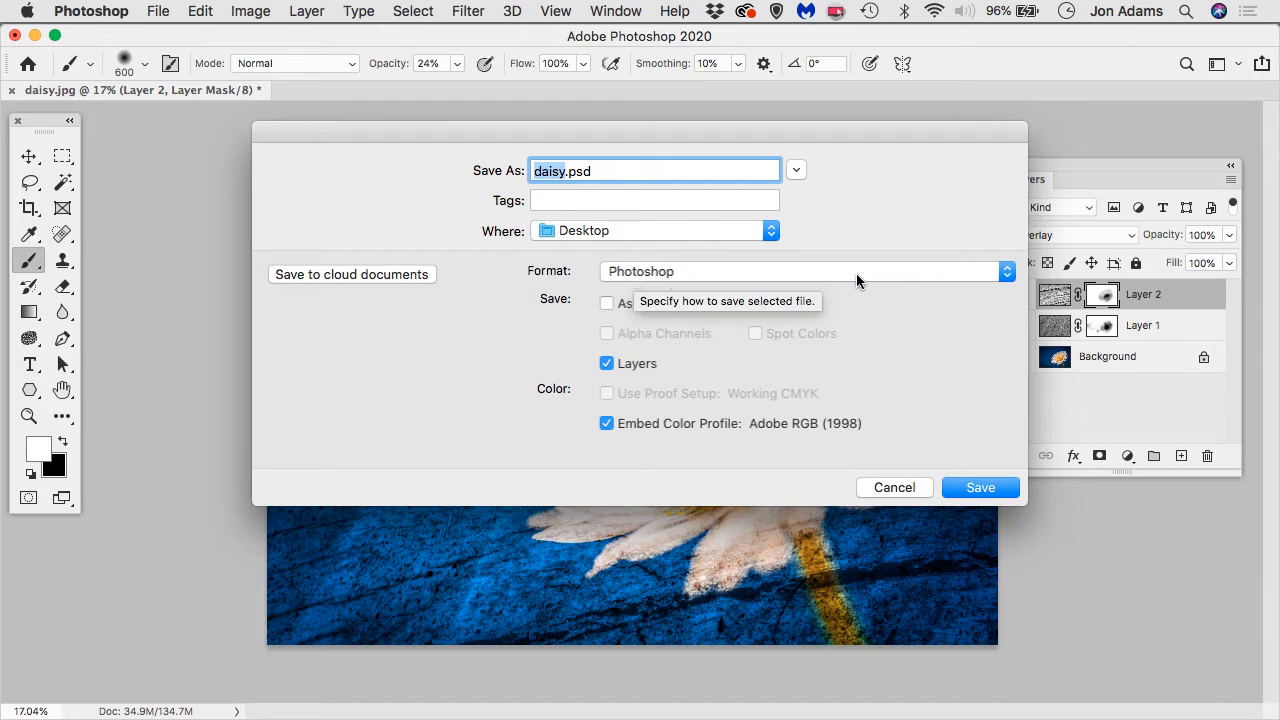
pyautogui.click(894, 487)
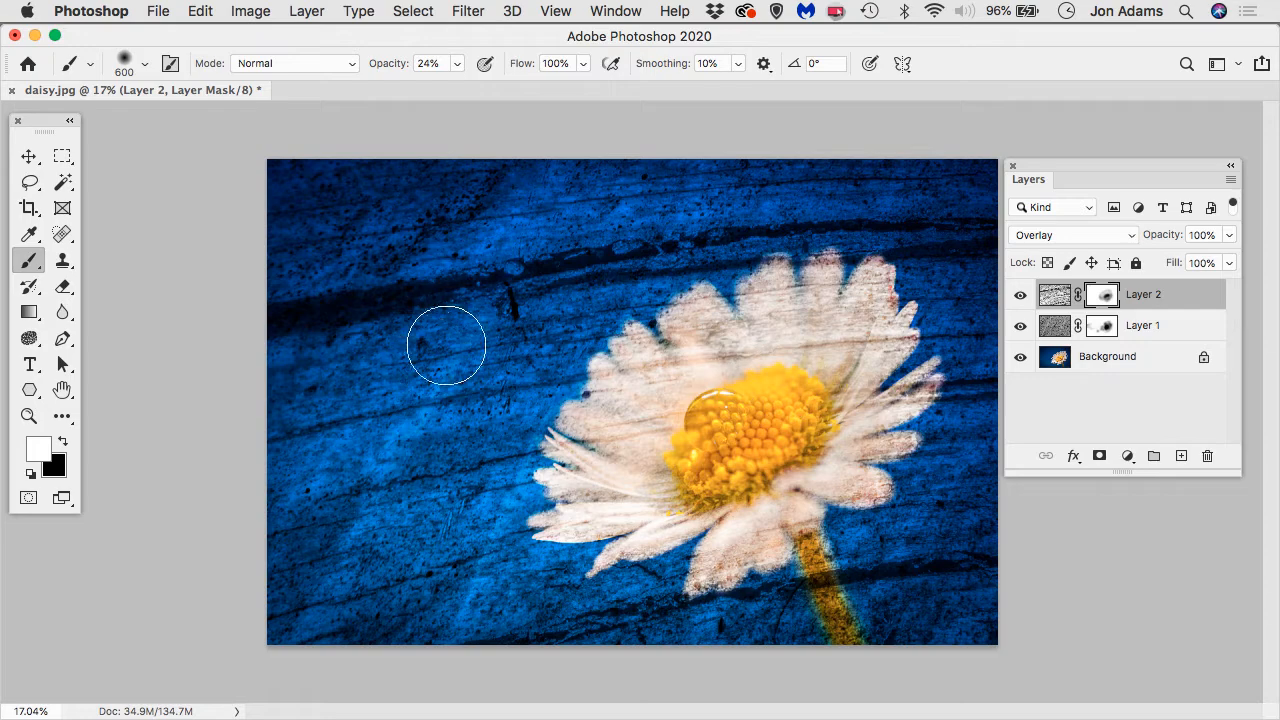
# - Open the image Dasiy red.jpg from the Desktop
pyautogui.click(158, 12)
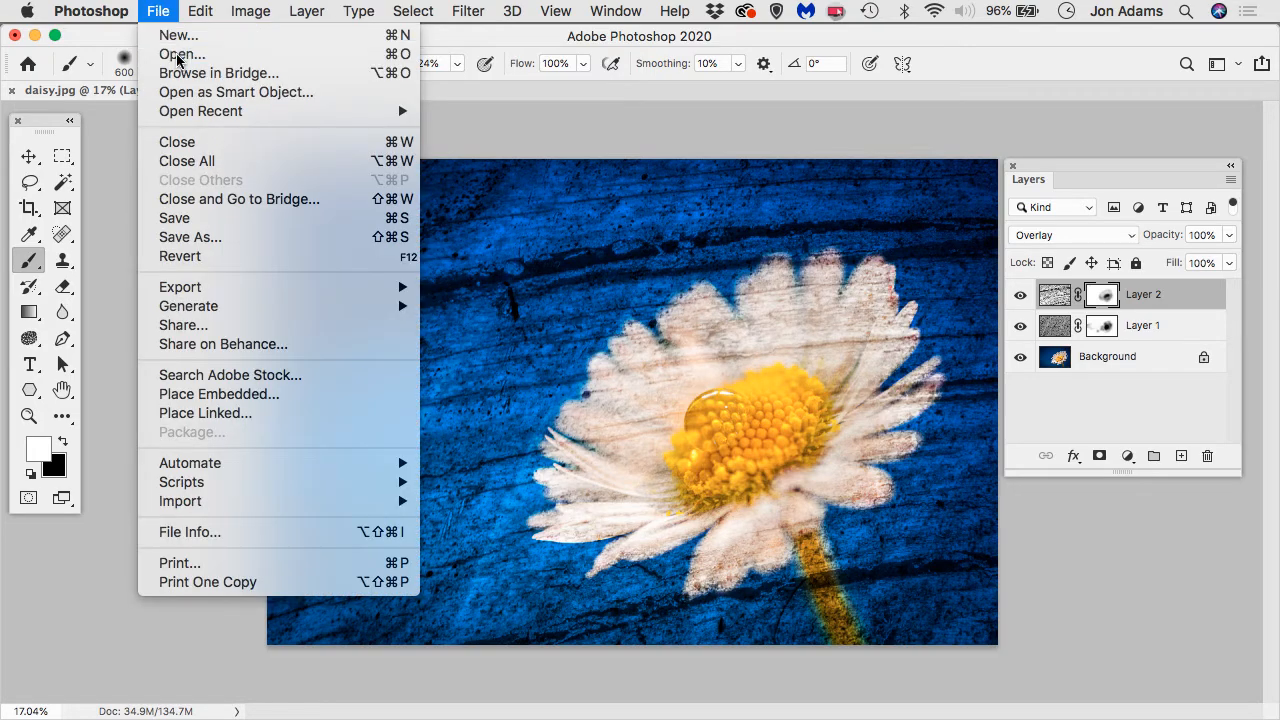
pyautogui.click(176, 56)
pyautogui.press('super+shift+d')
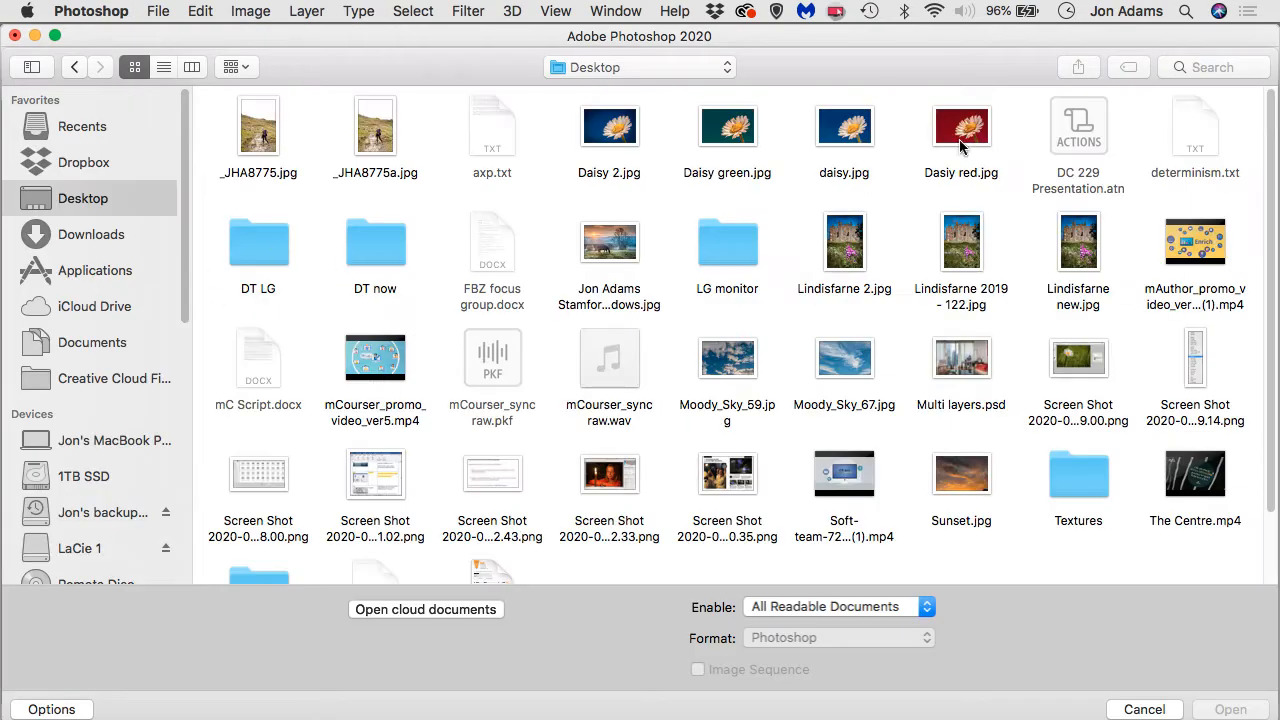
pyautogui.click(967, 131)
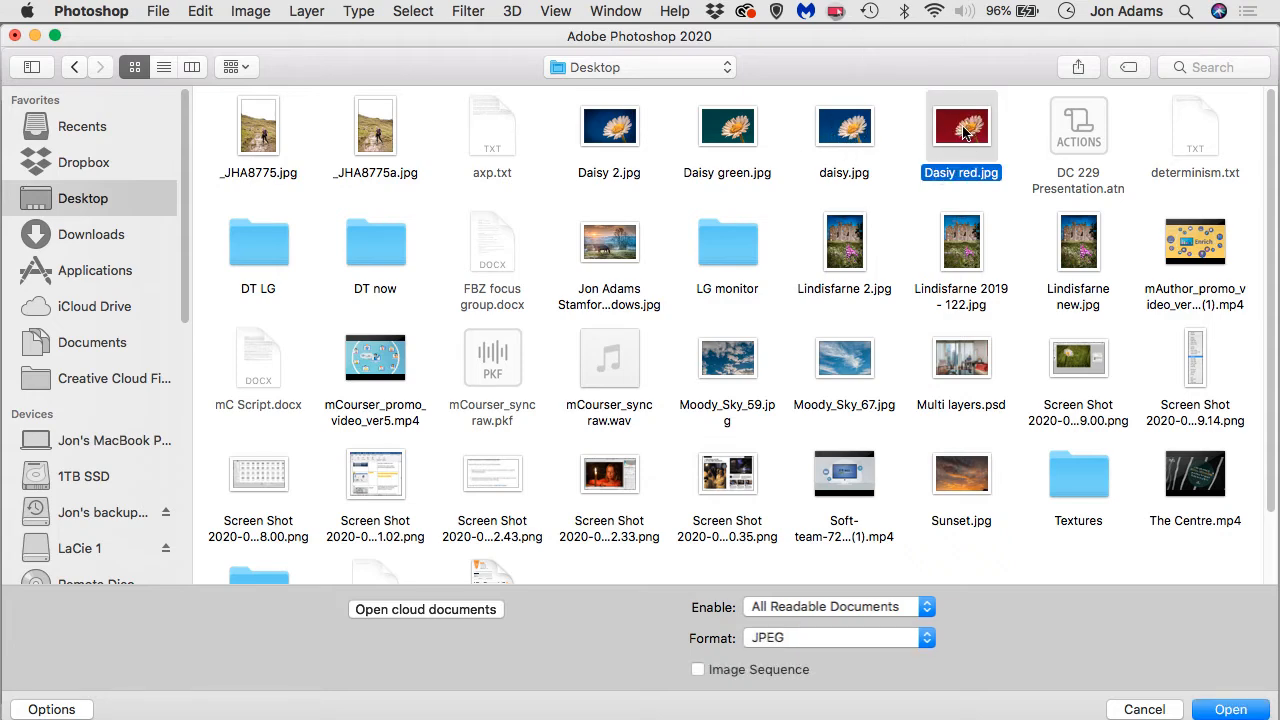
pyautogui.press('Return')
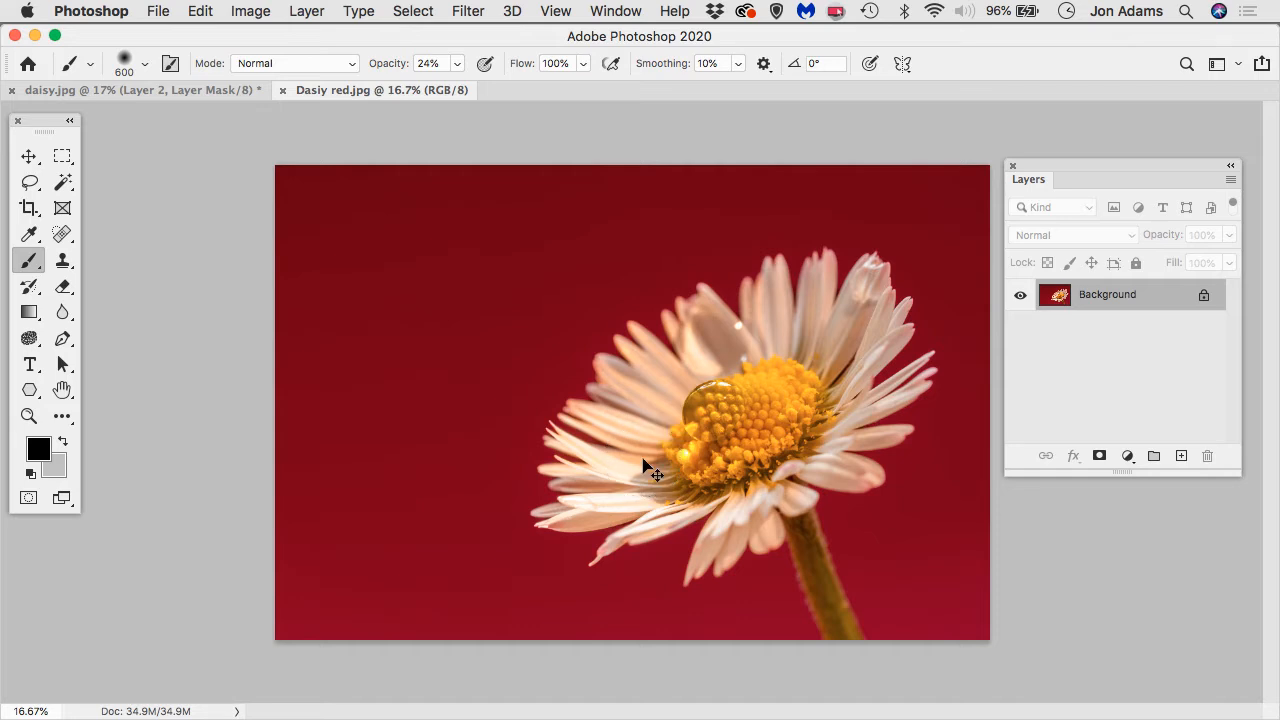
# - Copy the entire red daisy image, close its file, and paste it directly above the Background layer in daisy.jpg
pyautogui.press('super+a')
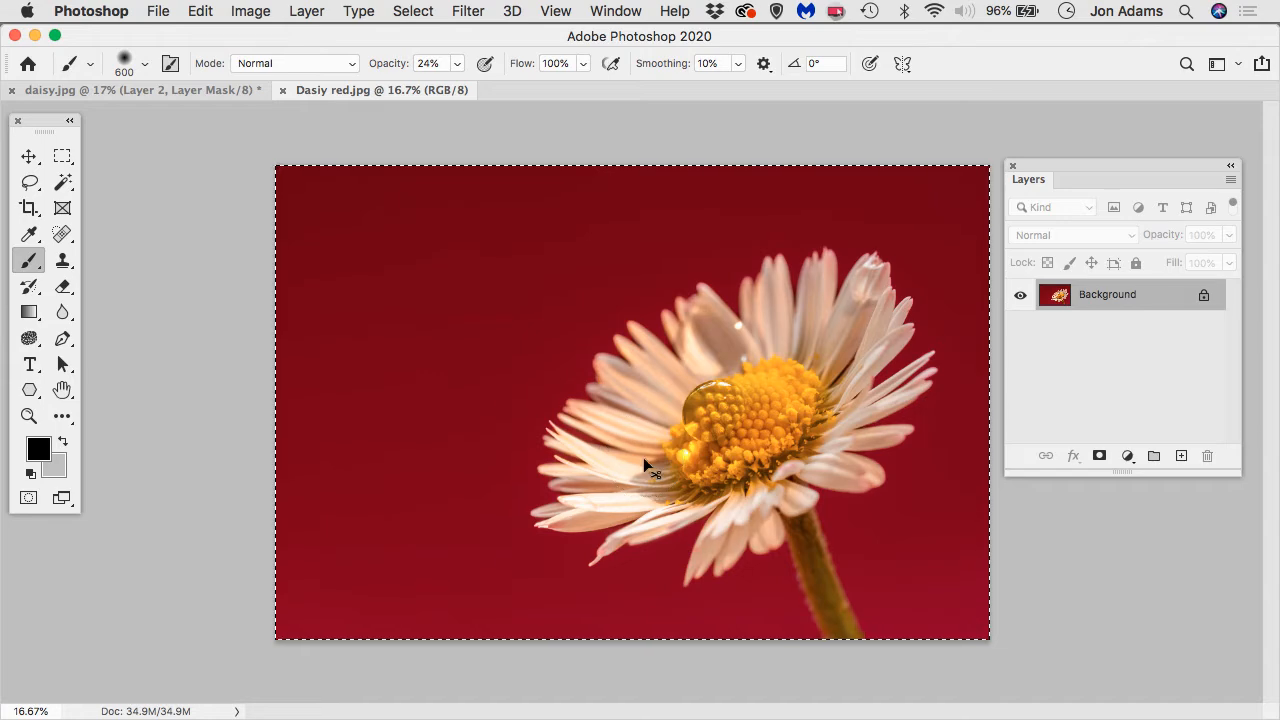
pyautogui.press('super+w')
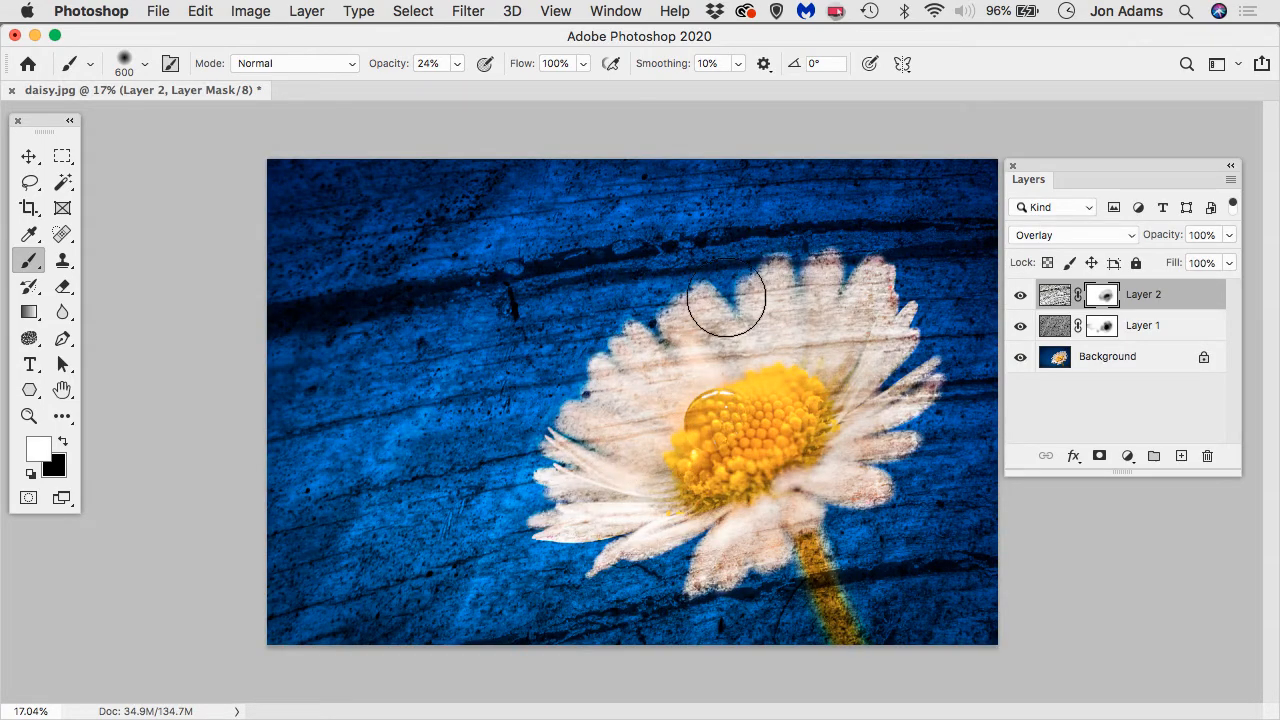
pyautogui.click(1107, 360)
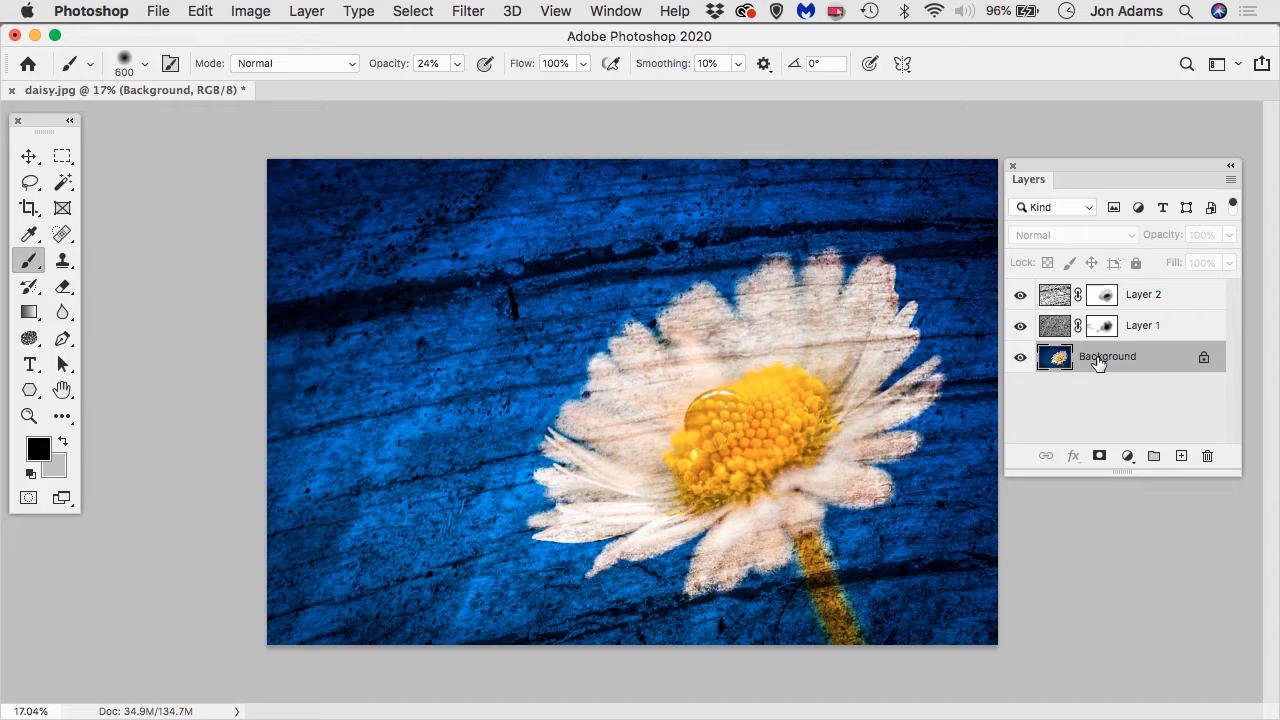
pyautogui.press('super+v')
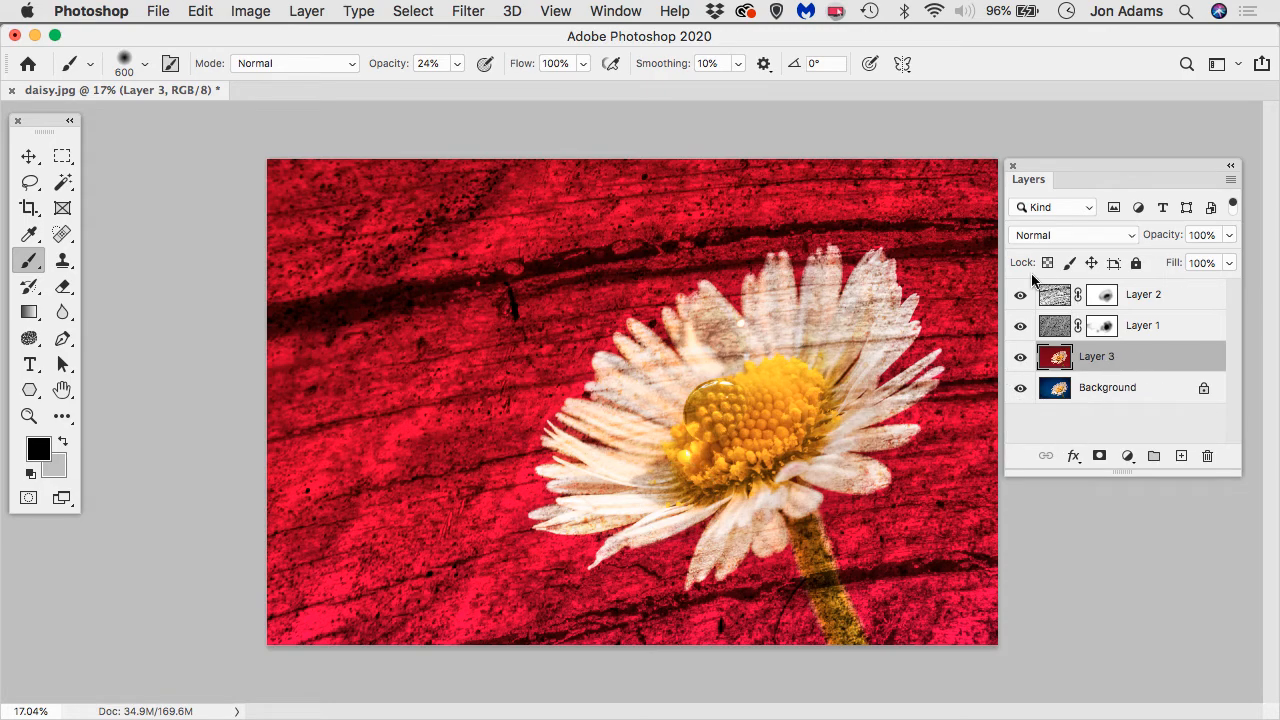
# - Compare the red and blue daisy images under the textures by toggling Layer 3's visibility, then check the effect of the two texture layers
pyautogui.click(1019, 359)
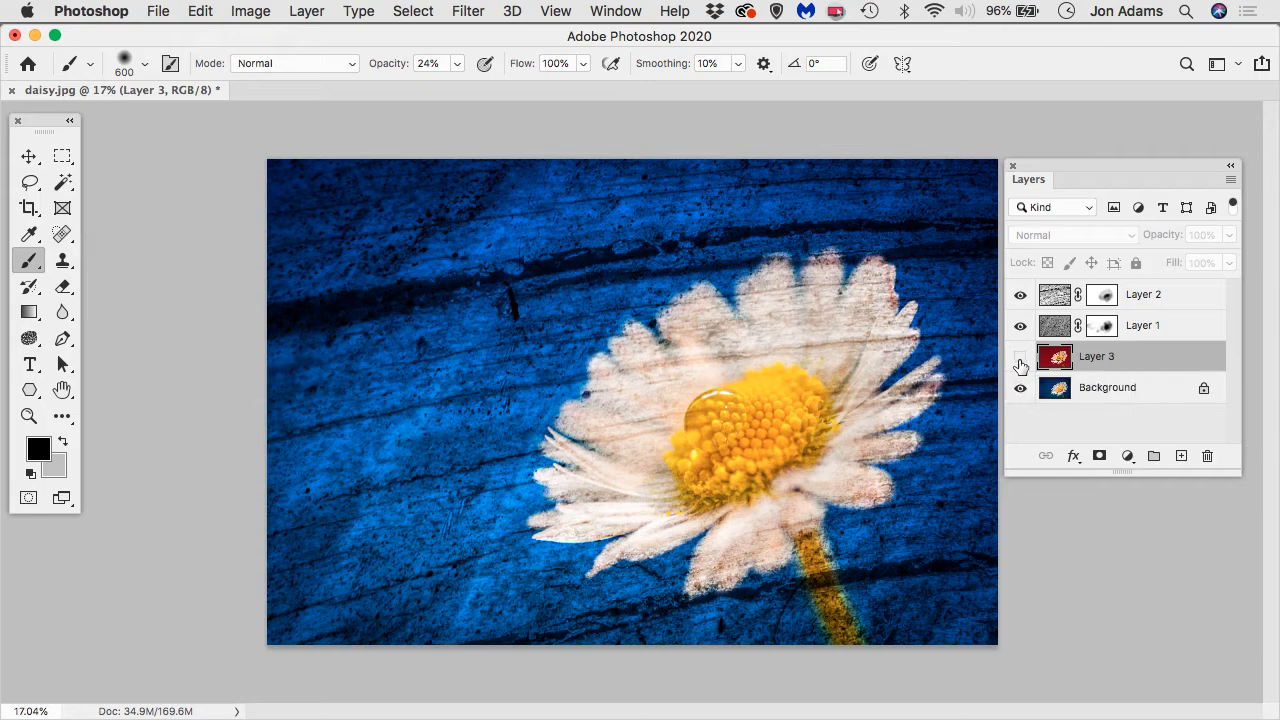
pyautogui.click(1019, 359)
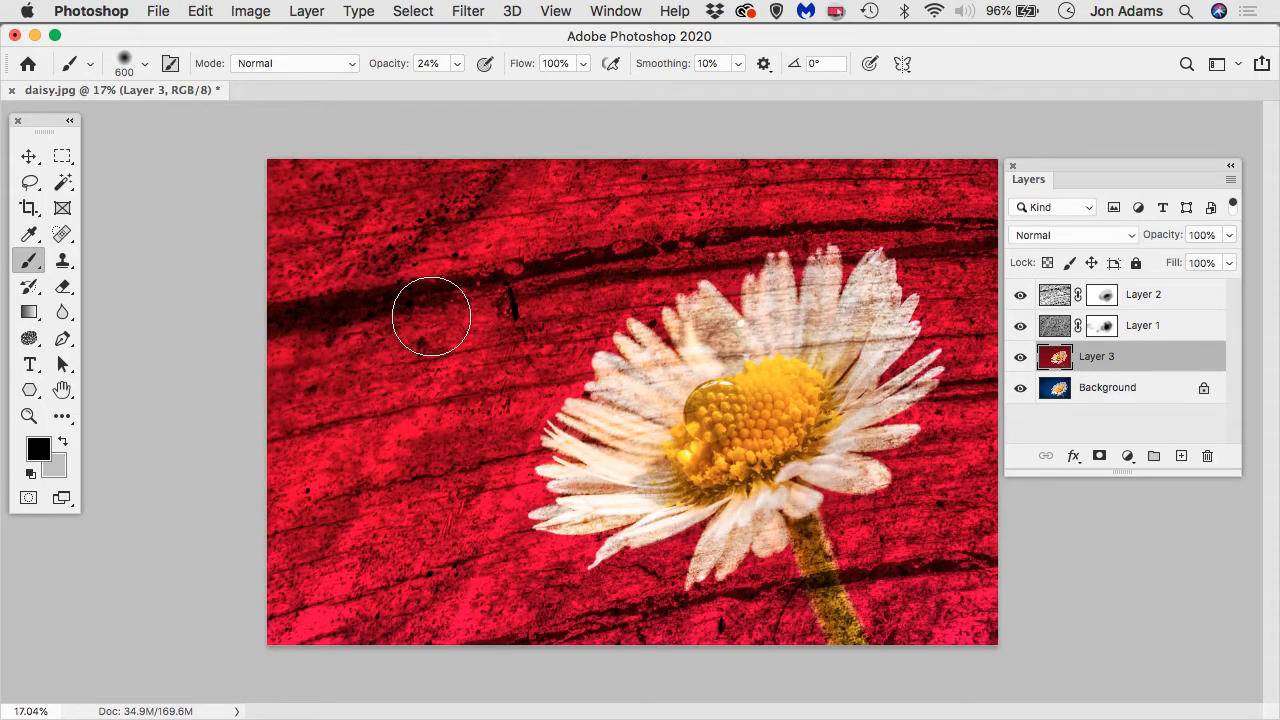
pyautogui.click(1019, 359)
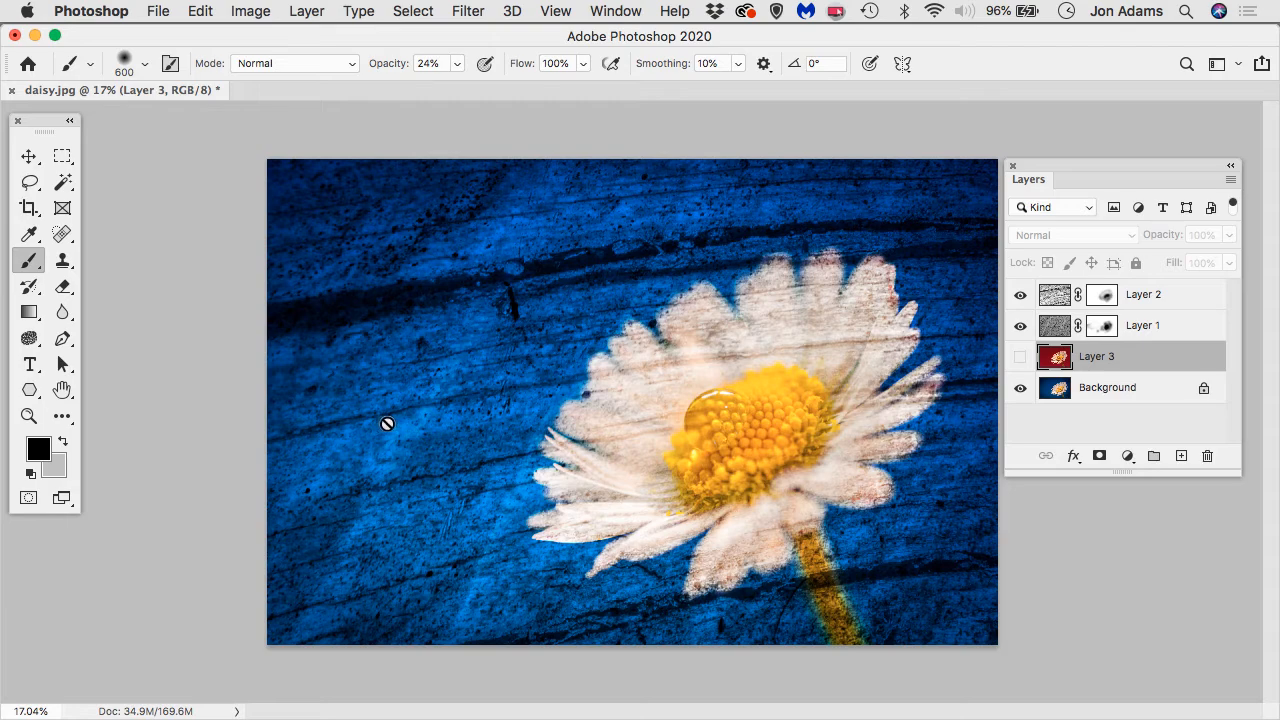
pyautogui.click(1020, 357)
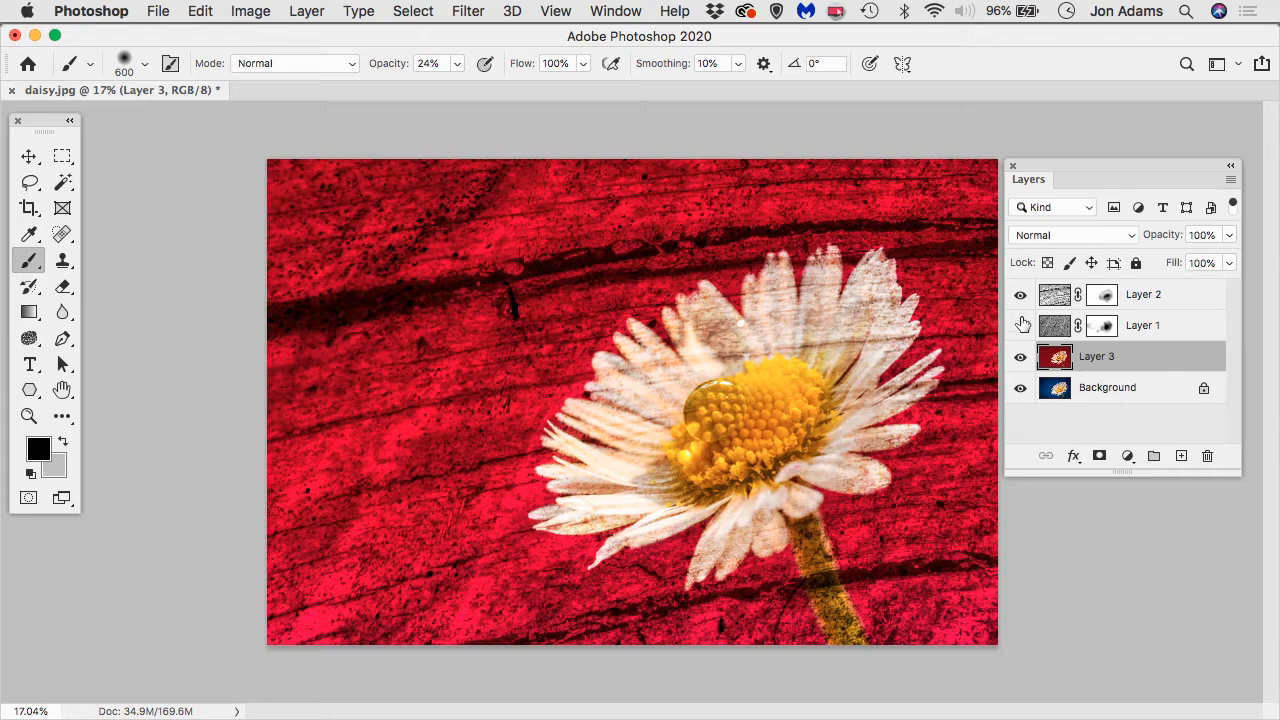
pyautogui.moveTo(1020, 323); pyautogui.dragTo(1020, 298)
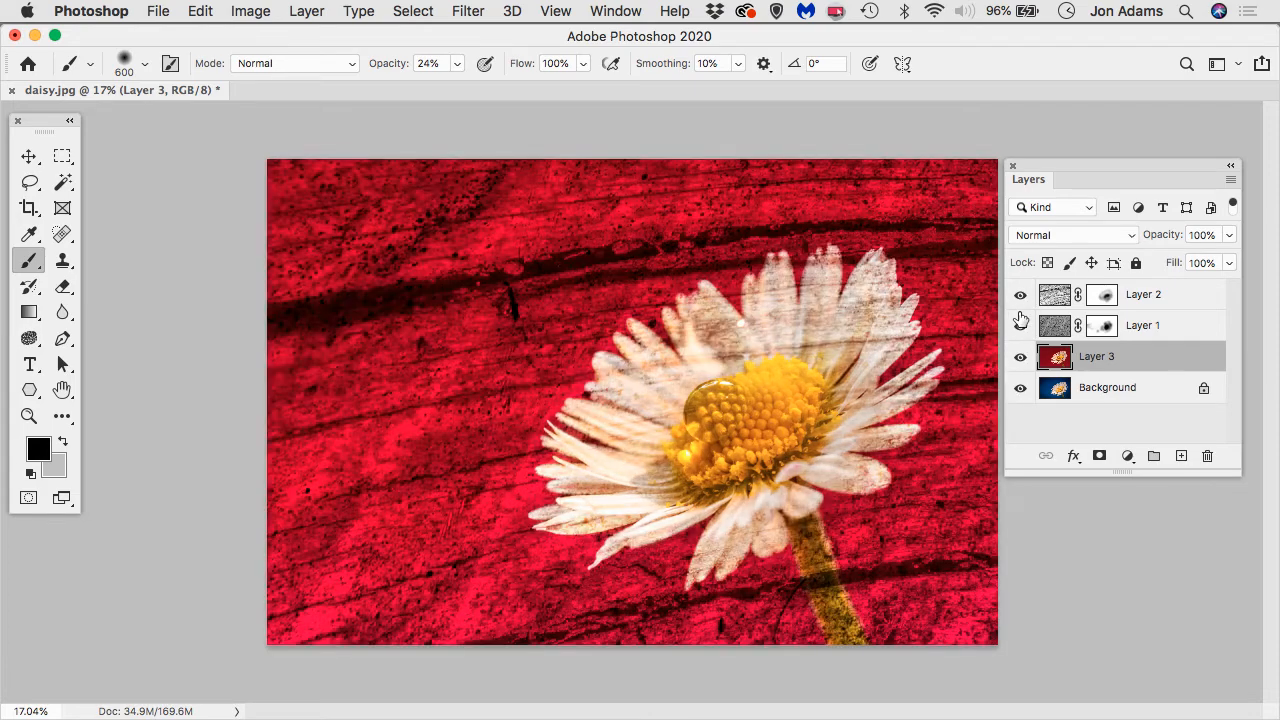